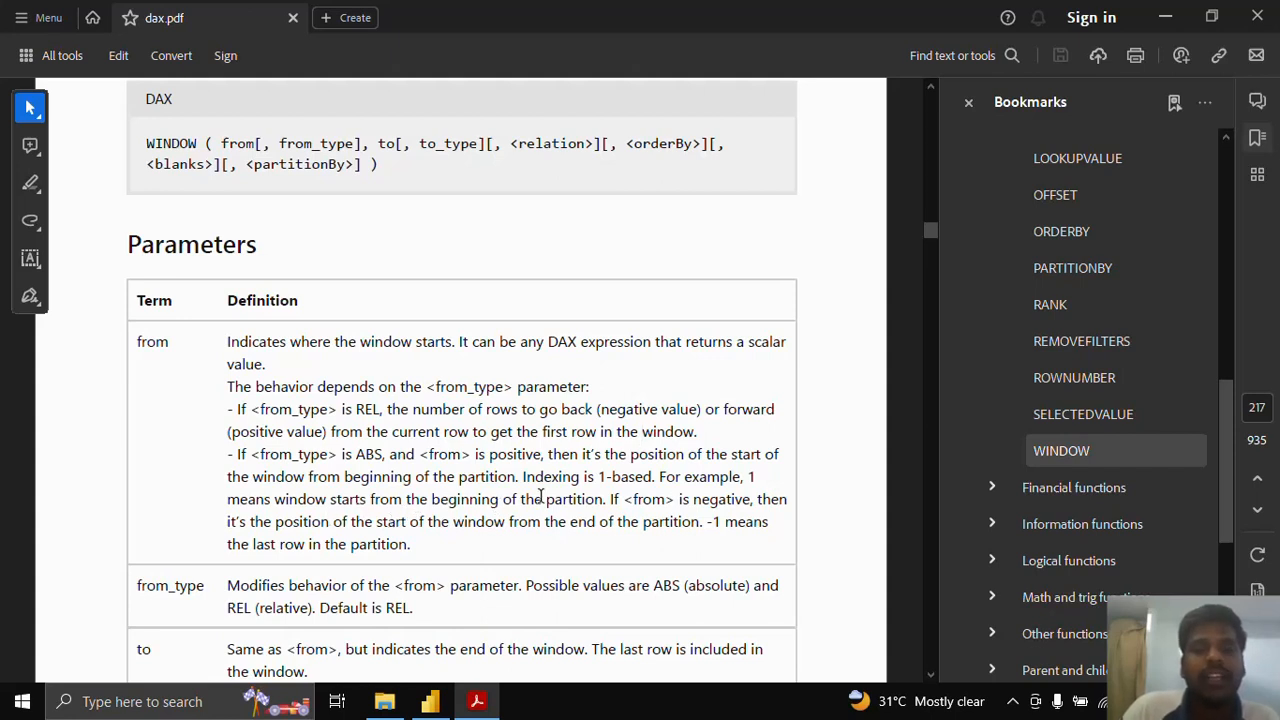
- Read the WINDOW function's parameter definitions in dax.pdf, from the from argument through partitionBy and the return value
scroll(541, 497, "down", 1)
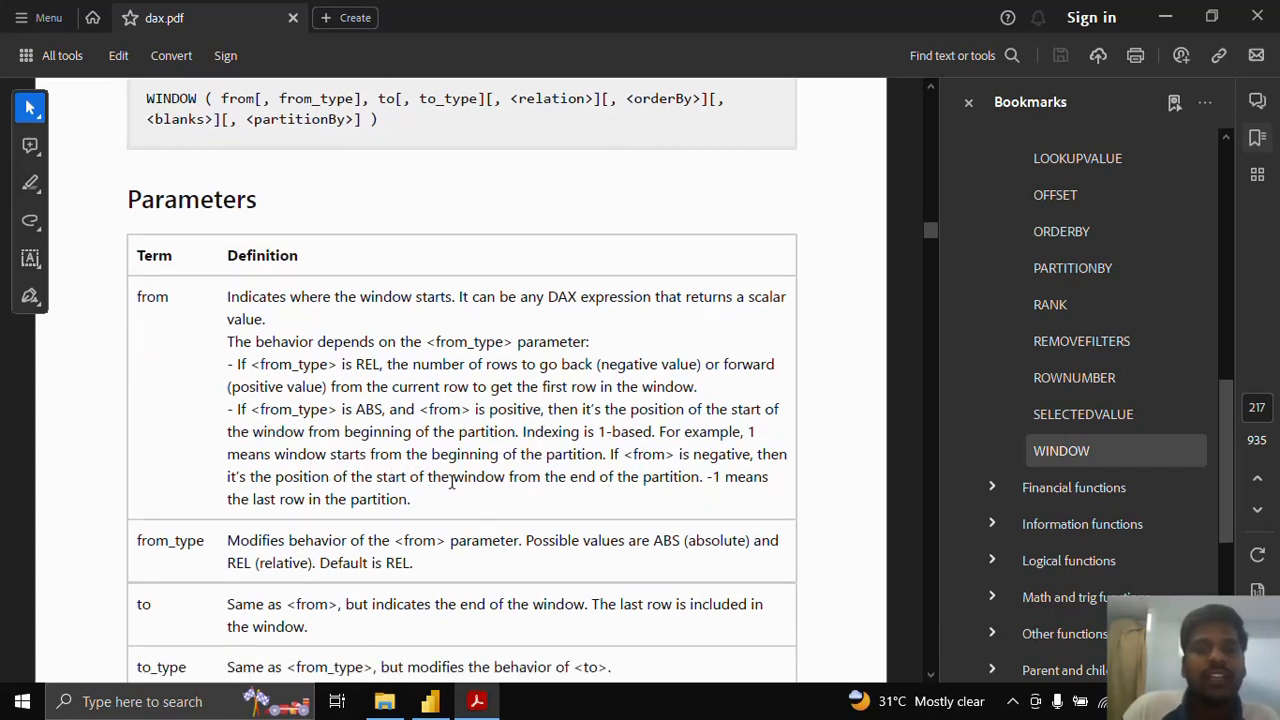
scroll(438, 483, "down", 1)
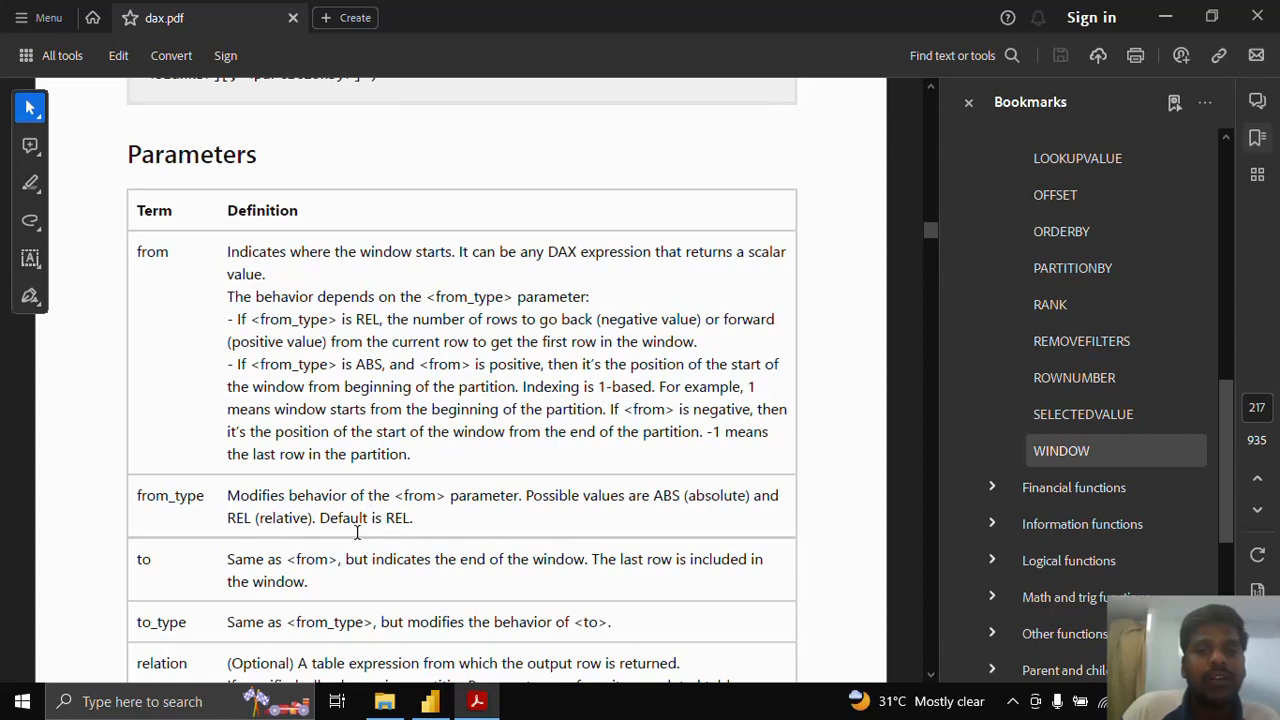
left_click_drag(368, 517, 428, 523)
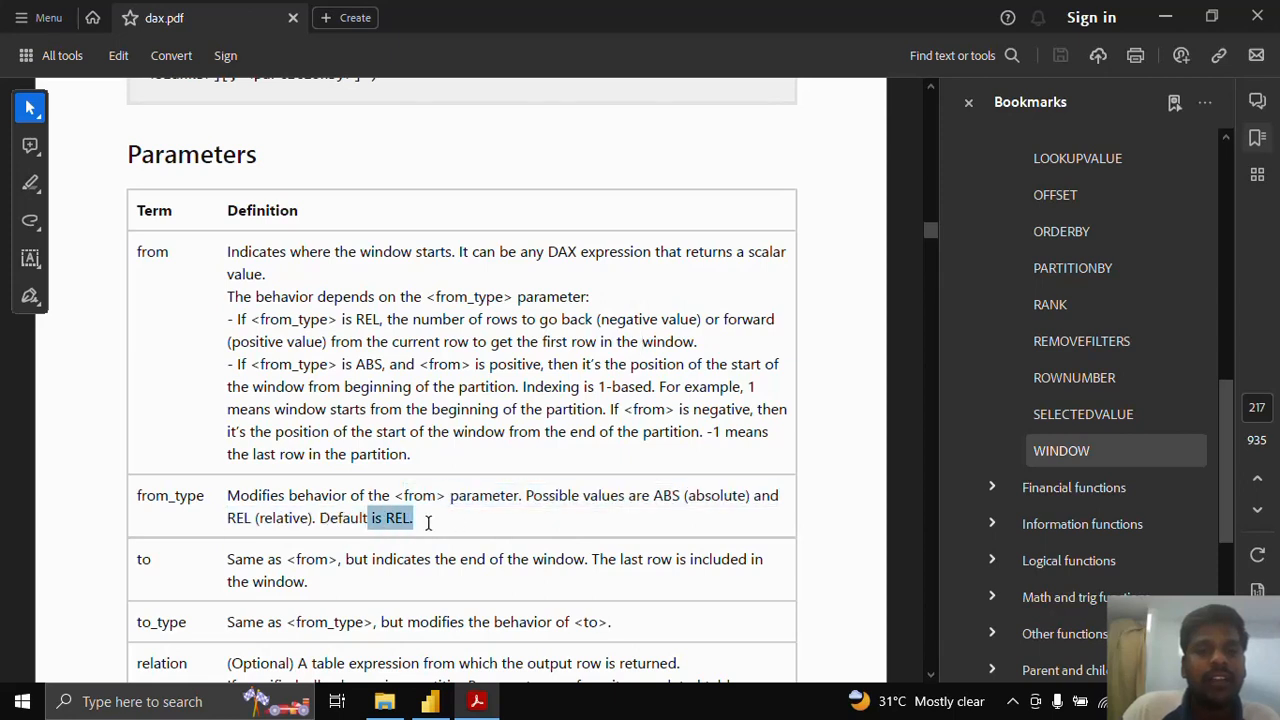
scroll(427, 540, "down", 2)
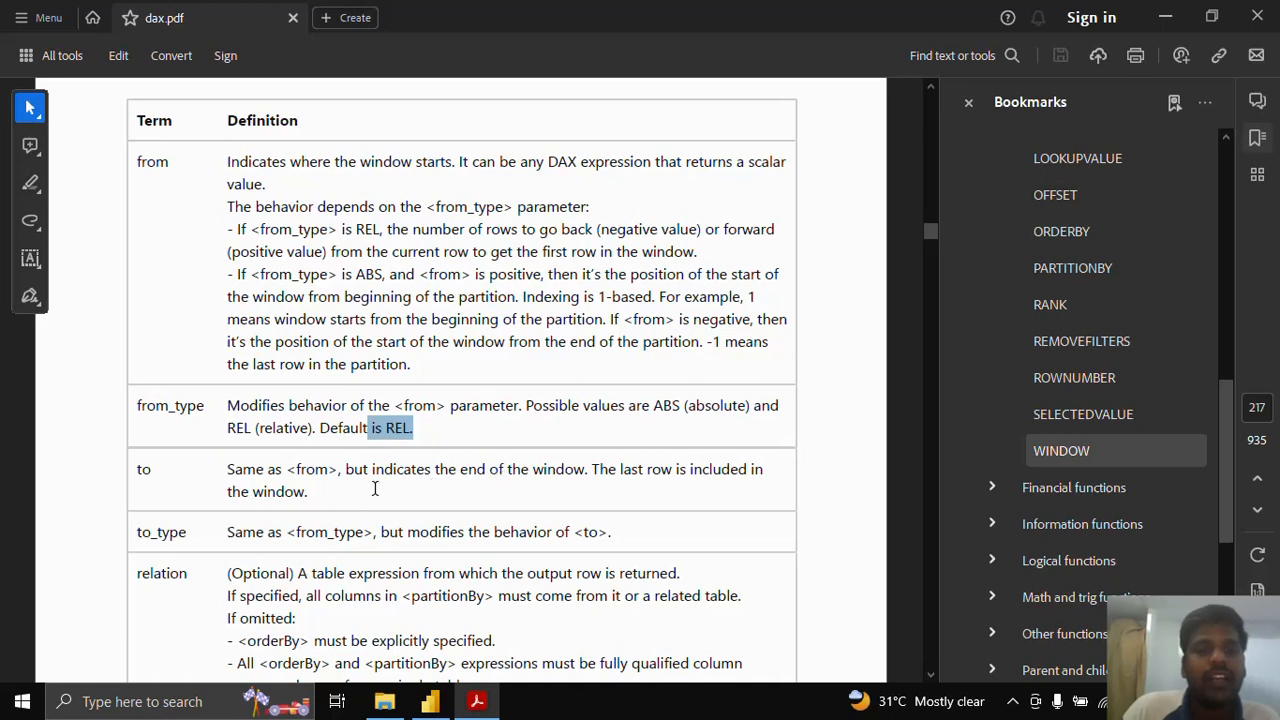
scroll(376, 488, "down", 1)
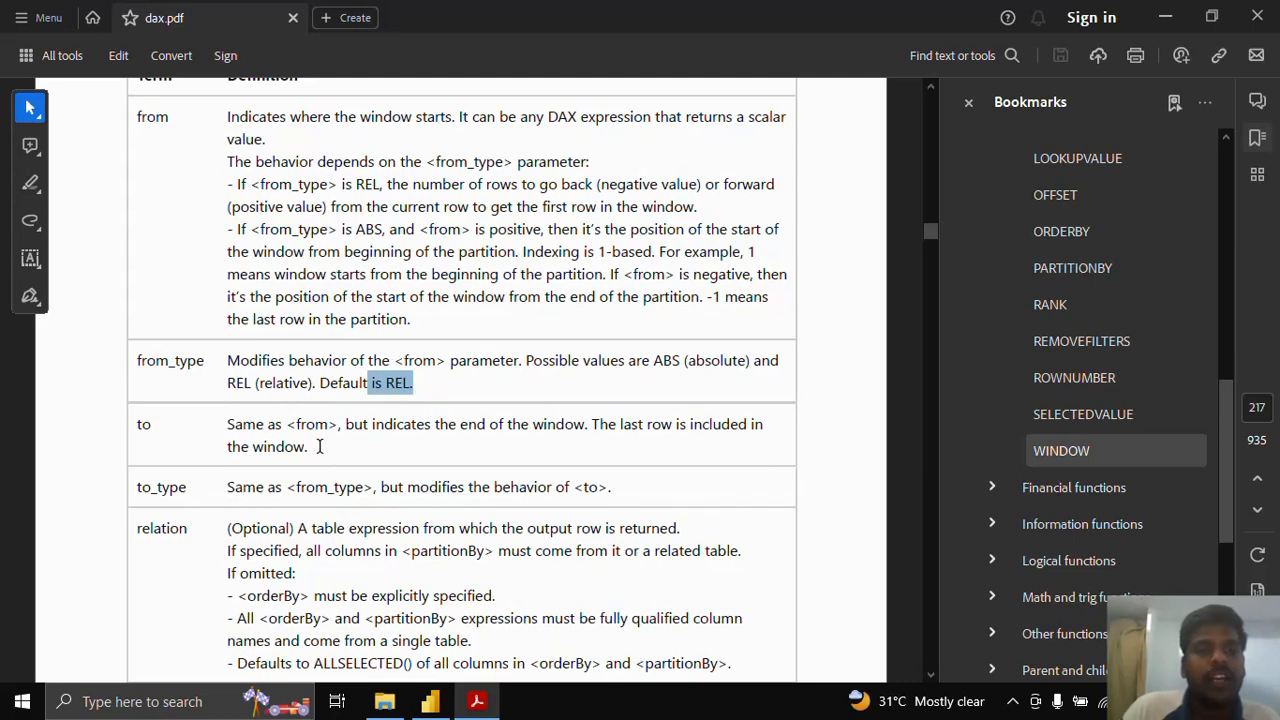
scroll(330, 452, "down", 2)
scroll(337, 483, "down", 2)
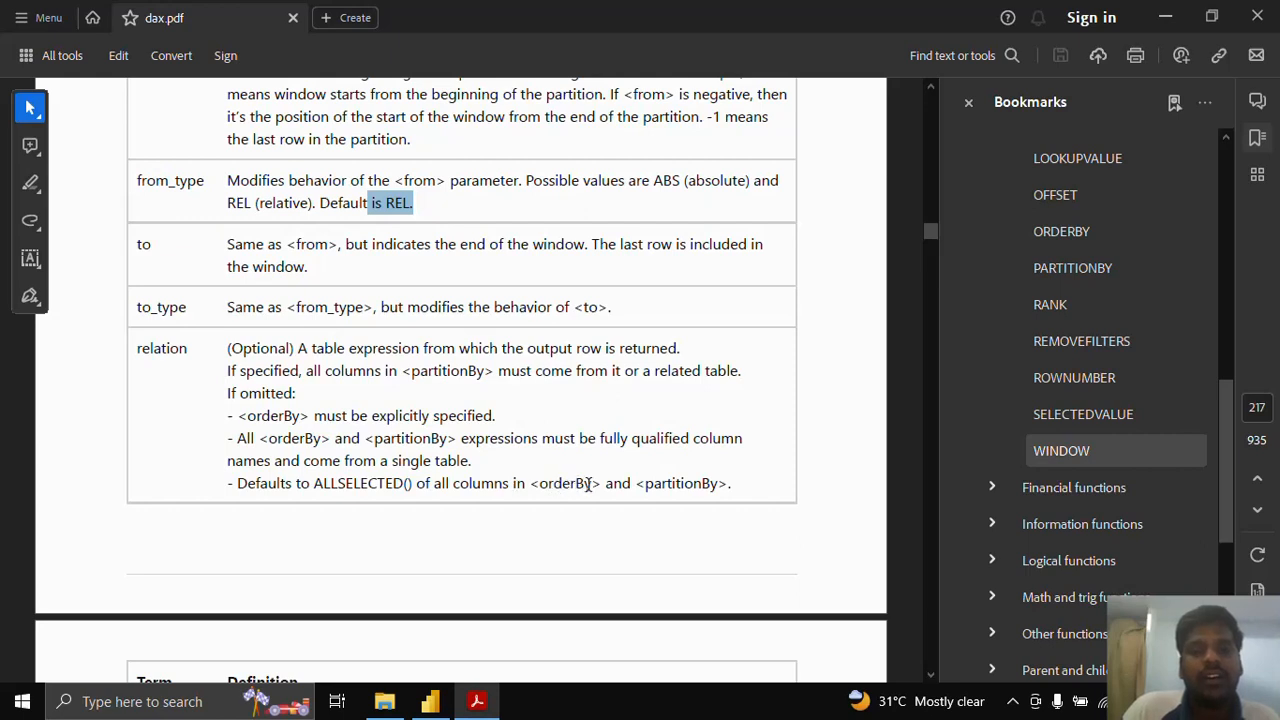
scroll(327, 490, "down", 2)
scroll(326, 490, "down", 5)
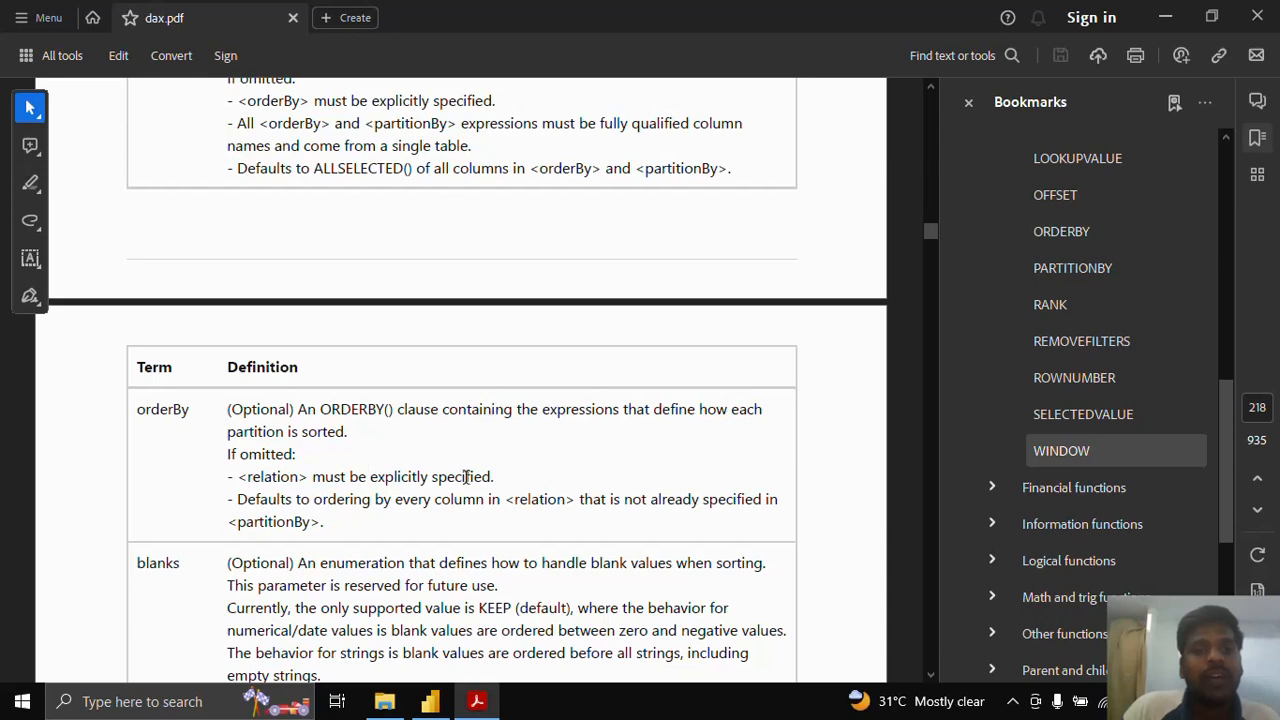
scroll(468, 466, "down", 2)
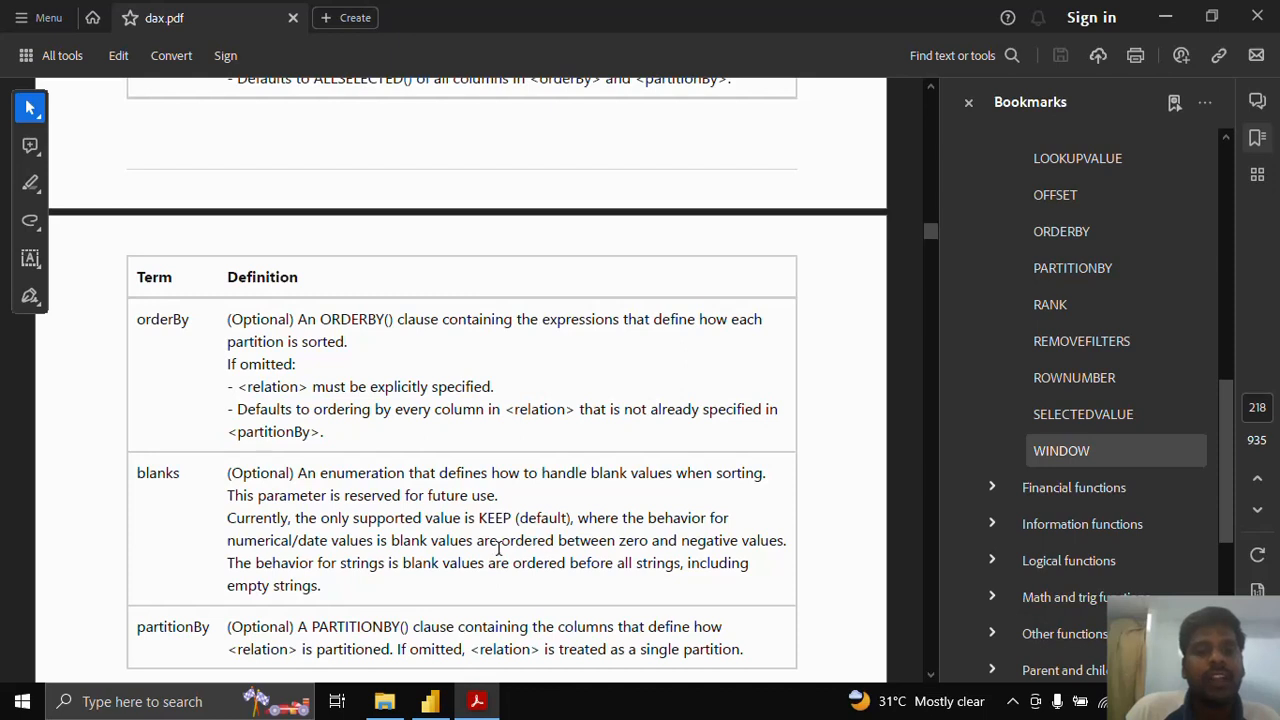
scroll(494, 545, "down", 2)
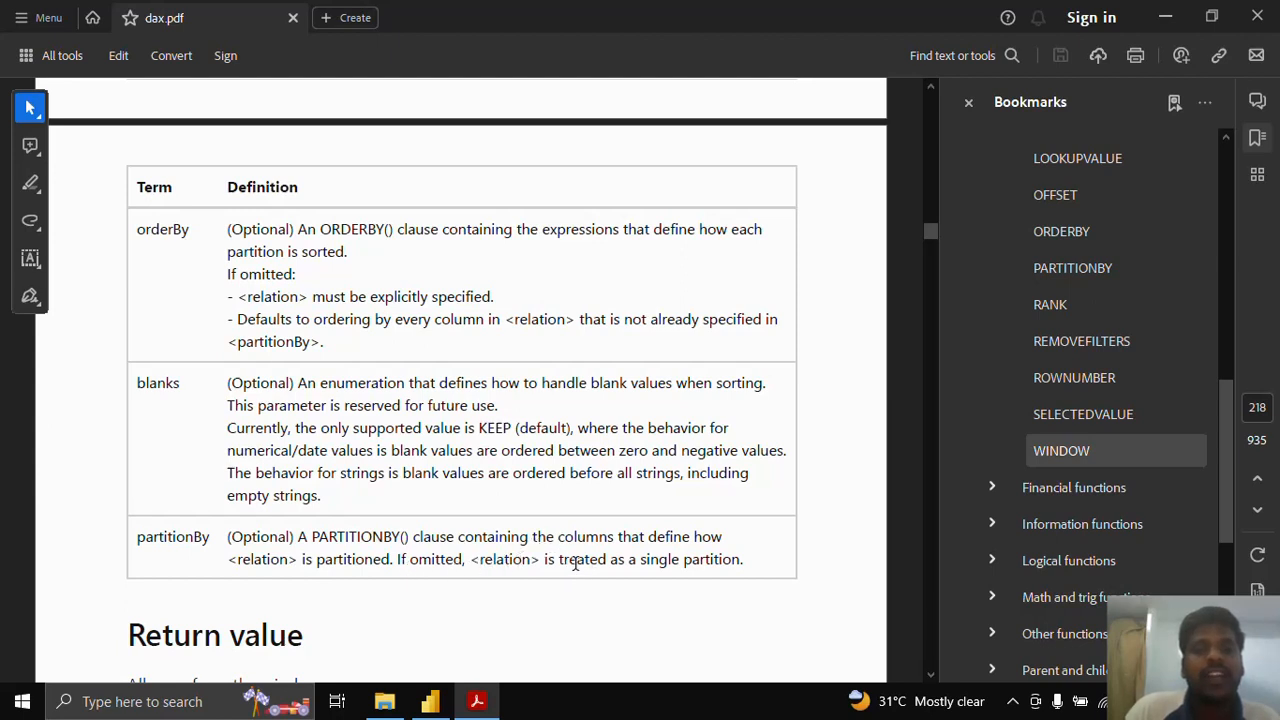
scroll(580, 503, "down", 1)
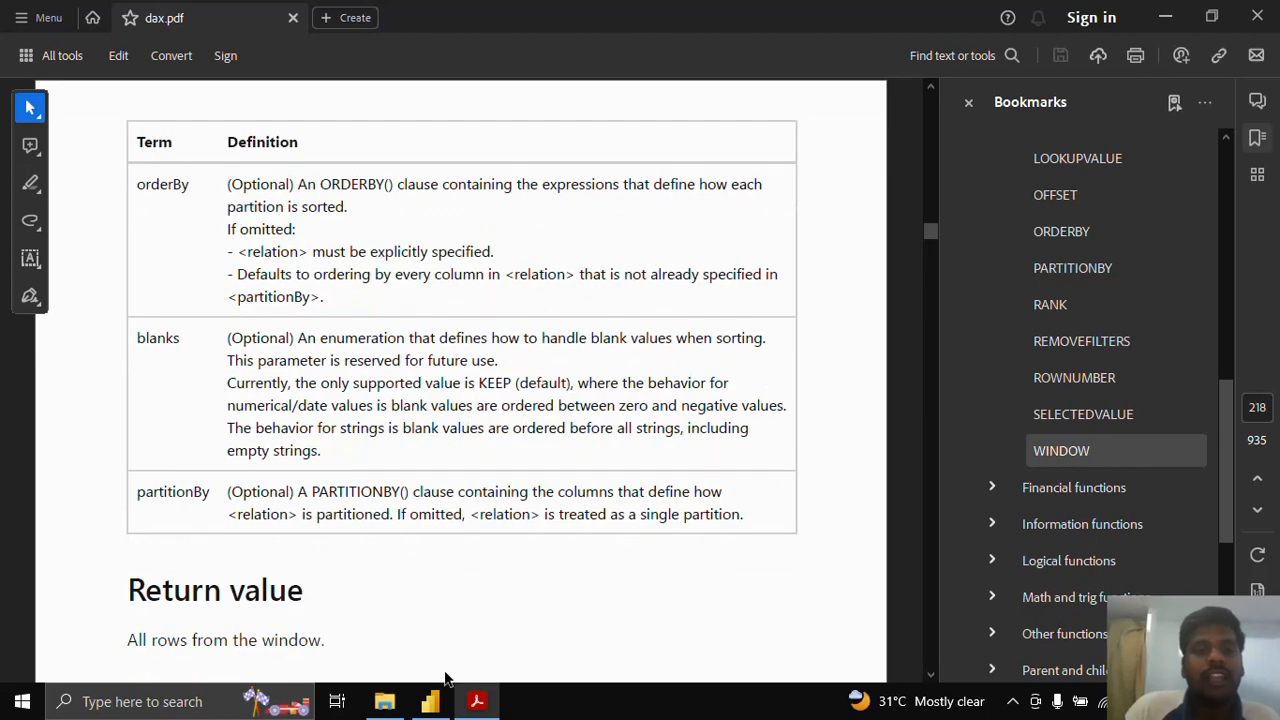
- Switch to Power BI Desktop, open the example1 page and review the formula of the Total Sales measure
left_click(441, 703)
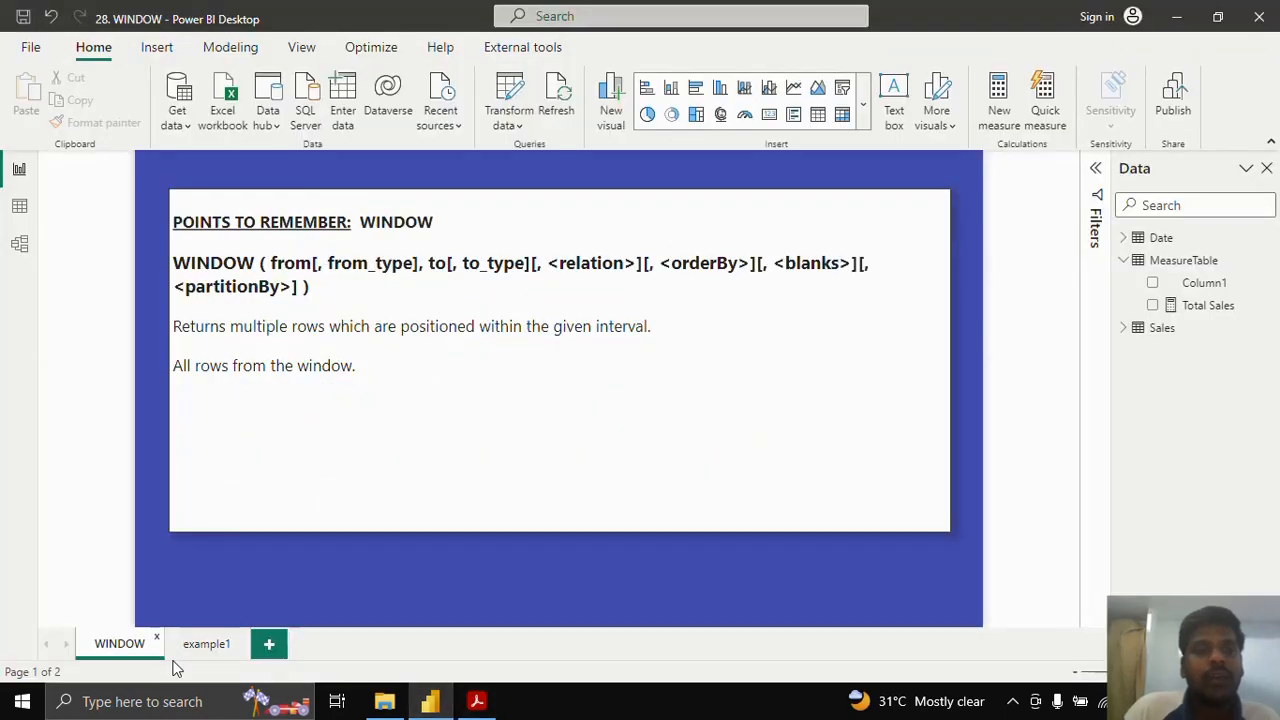
left_click(201, 645)
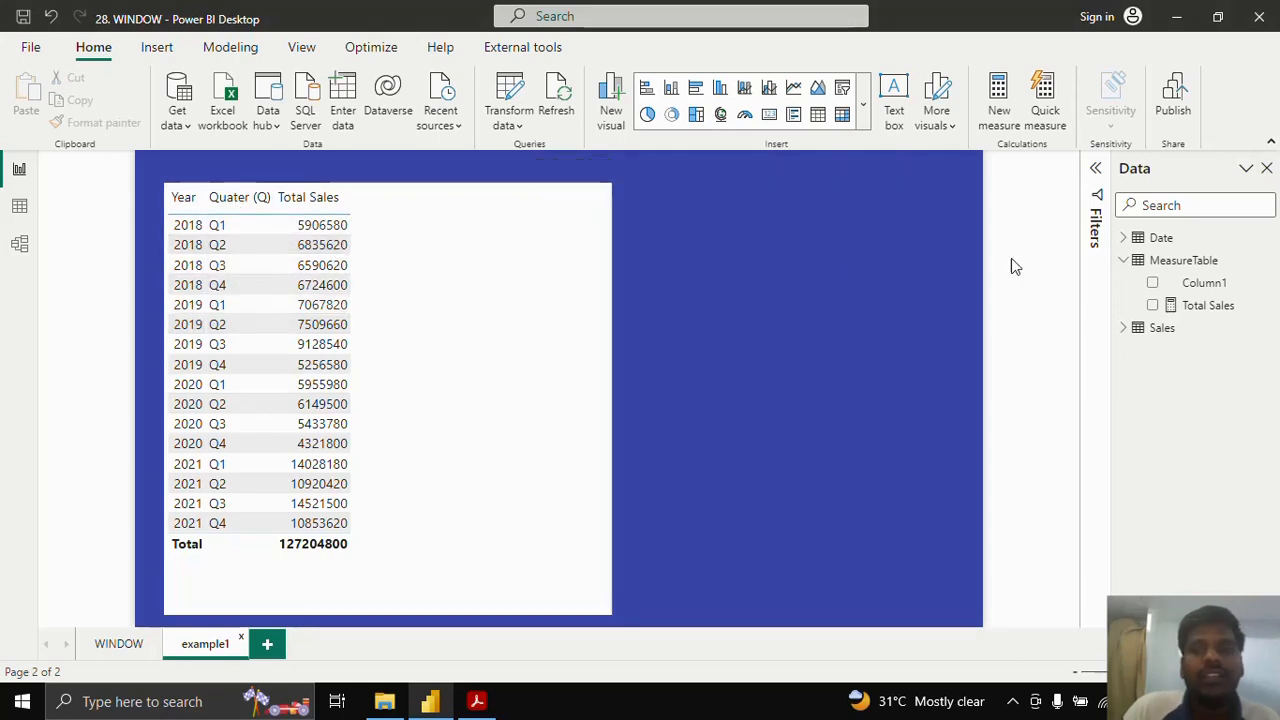
left_click(1208, 306)
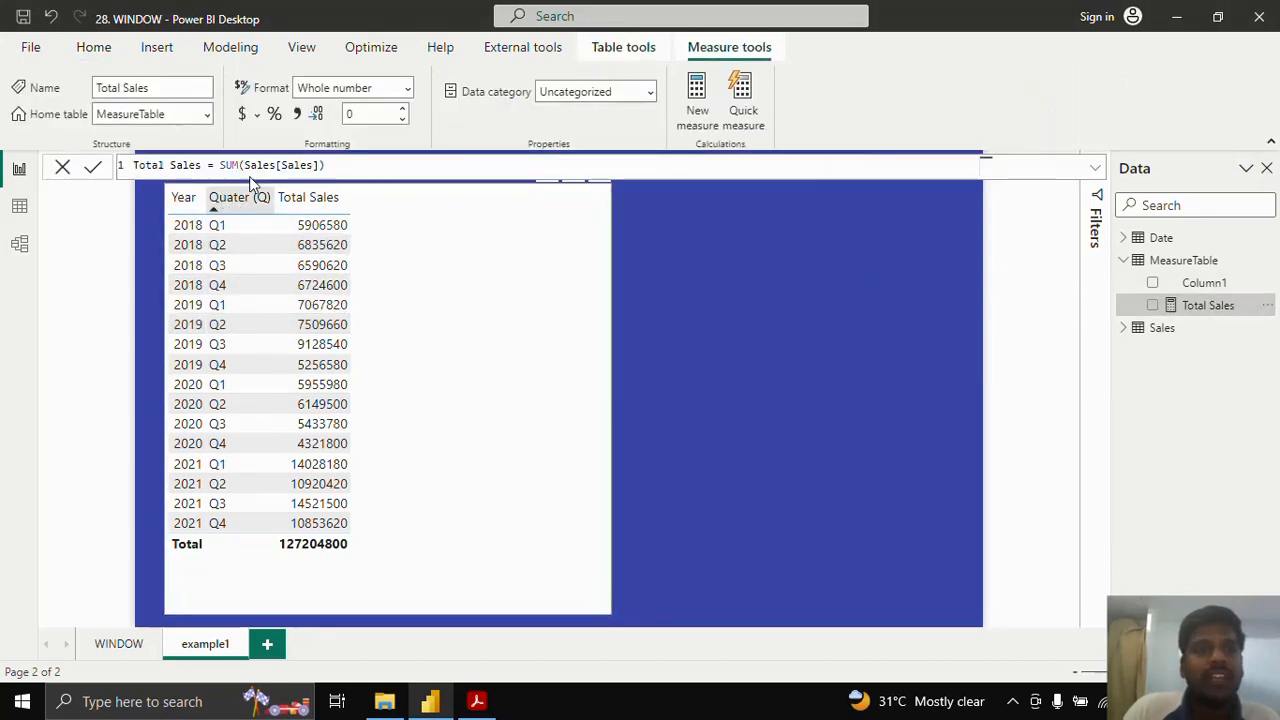
double_click(227, 165)
left_click_drag(271, 162, 366, 163)
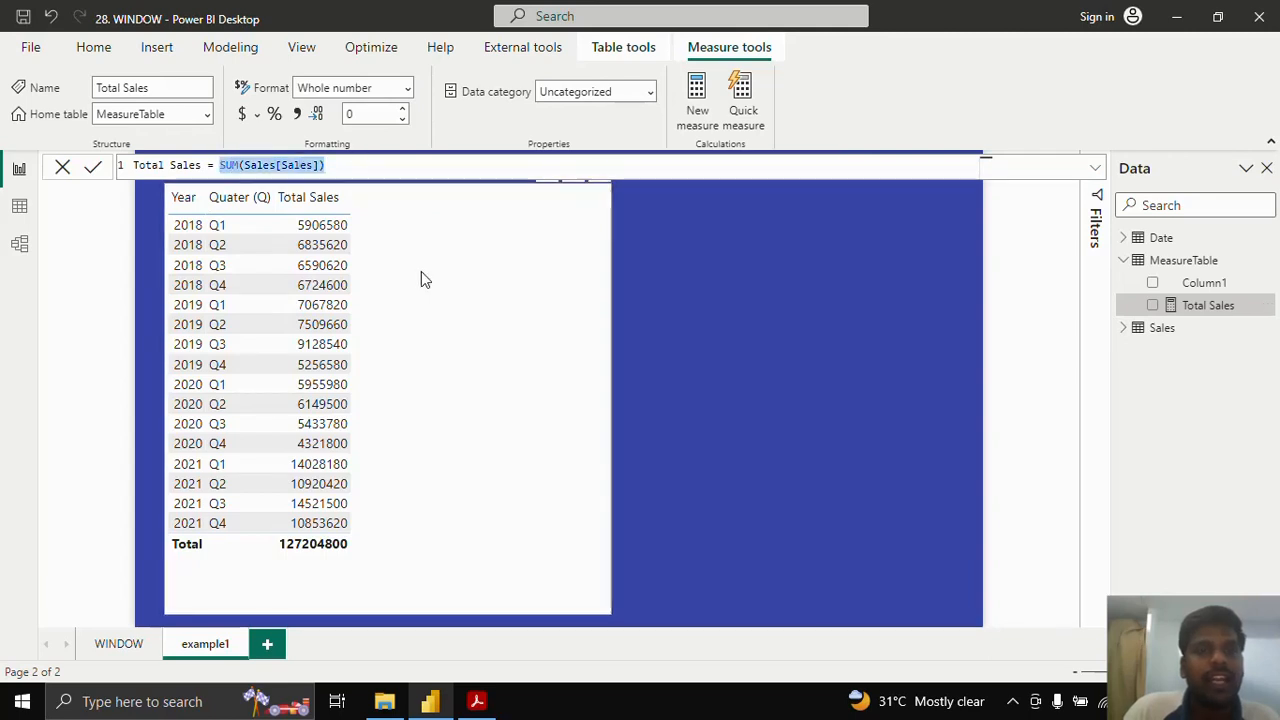
left_click(697, 291)
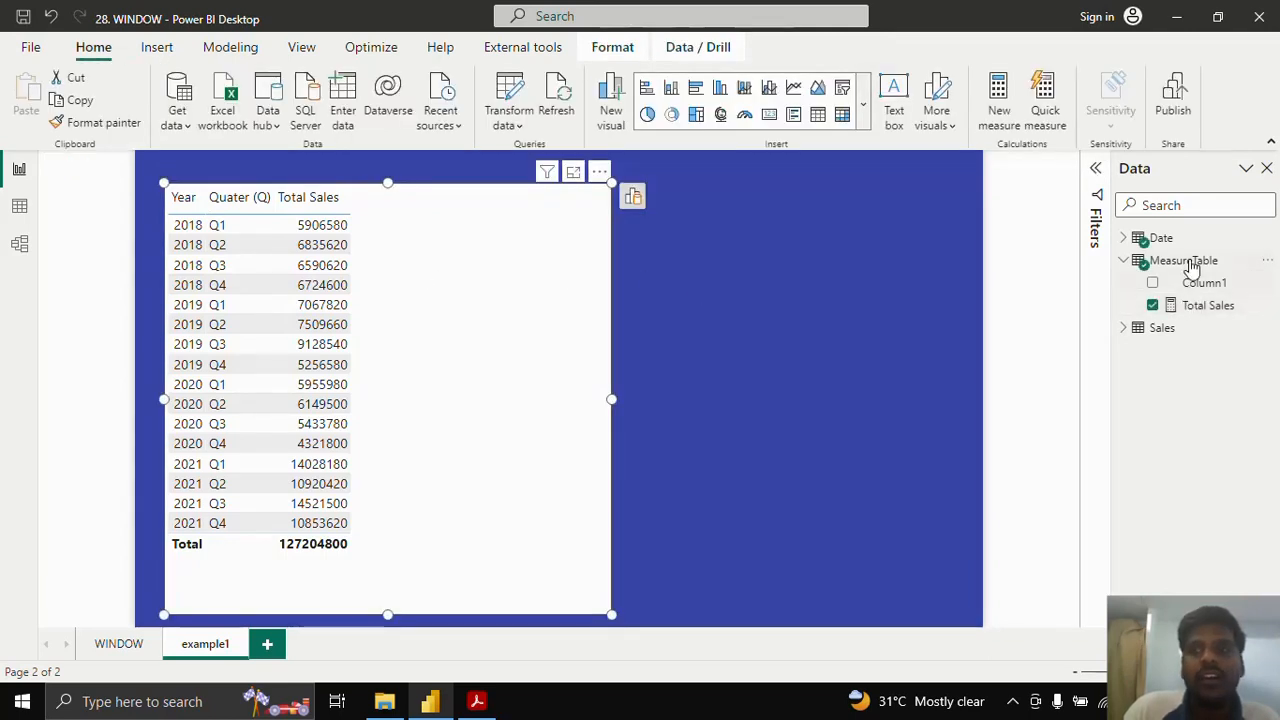
- Create a new measure in MeasureTable and name it "window measure"
left_click(1248, 261)
left_click(1266, 260)
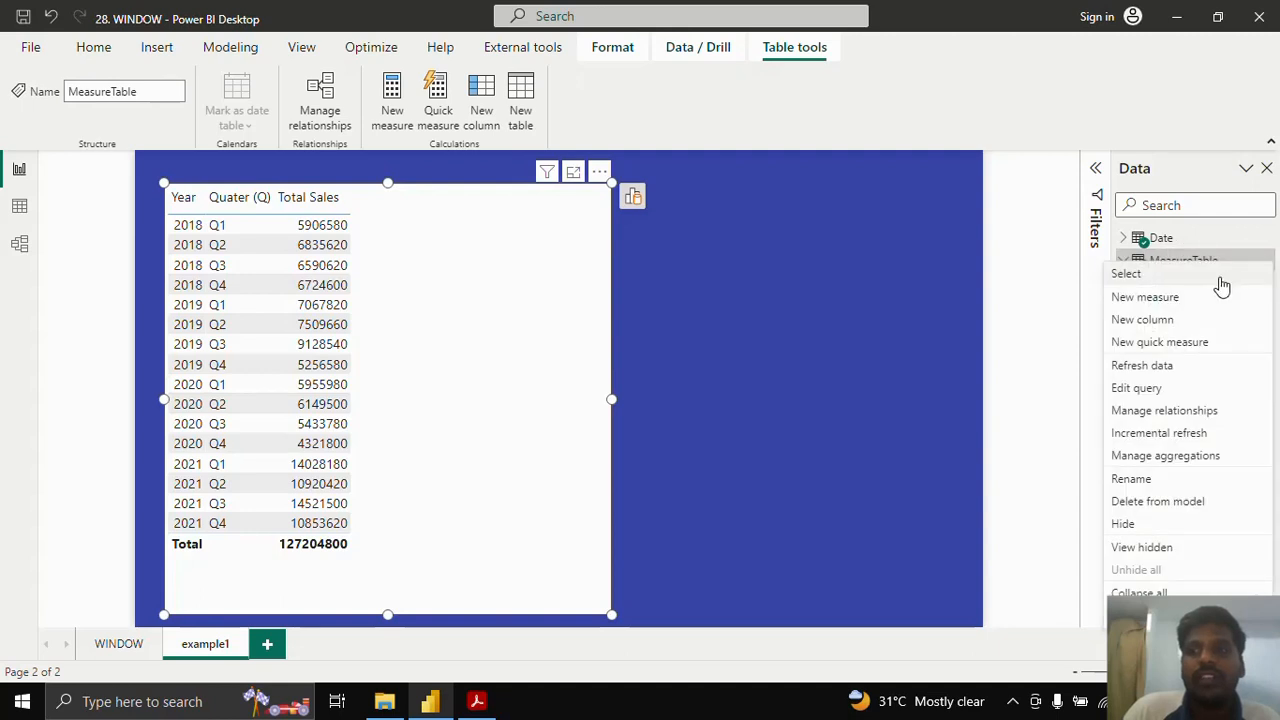
key("Escape")
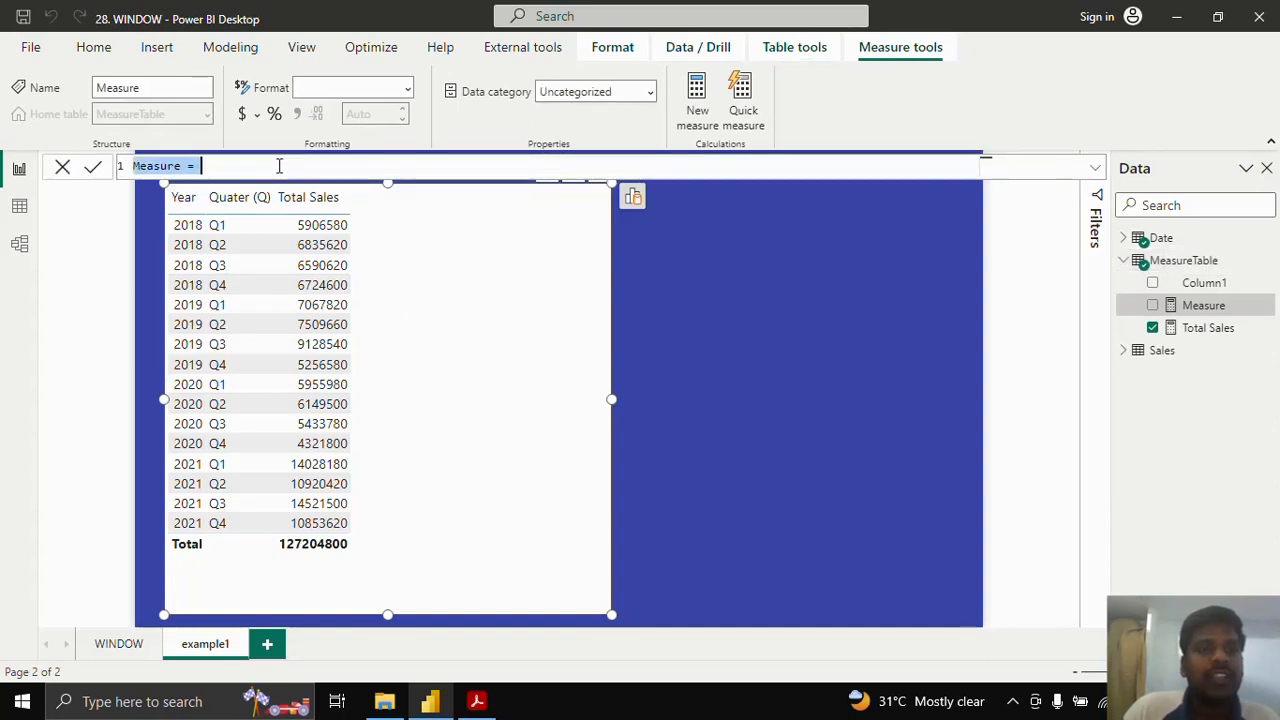
type("wi")
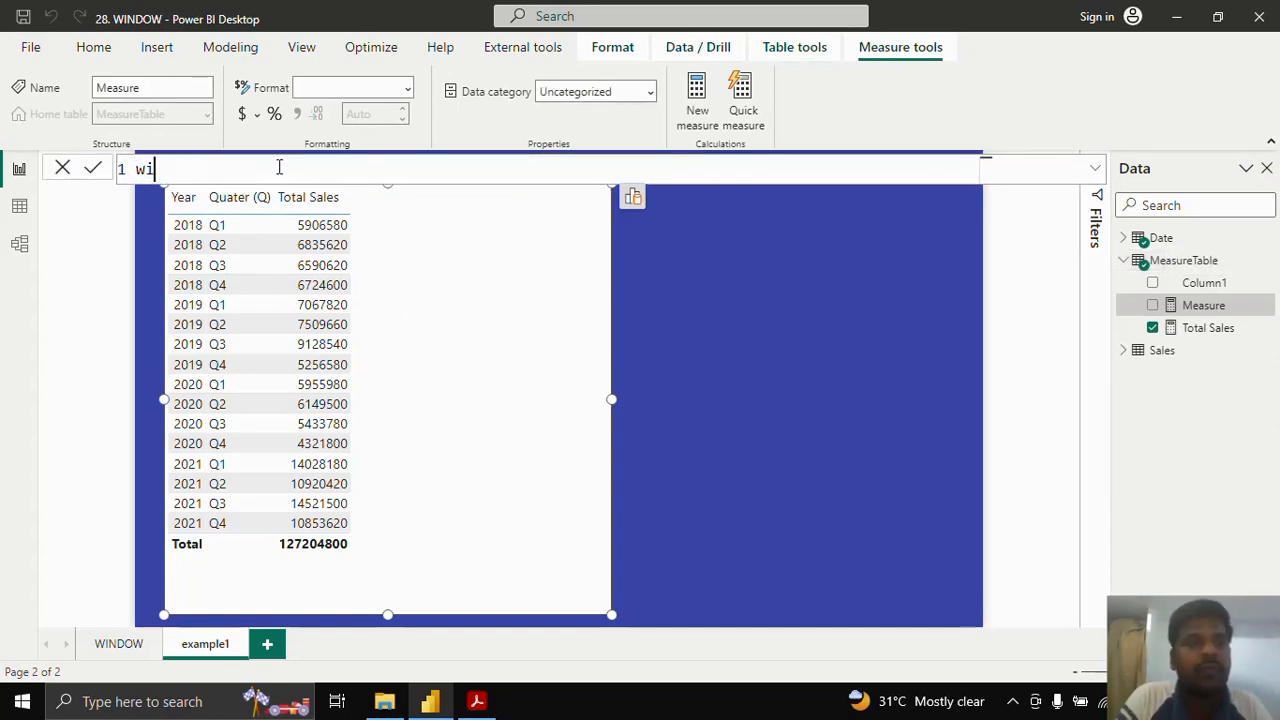
type("ndow measure =")
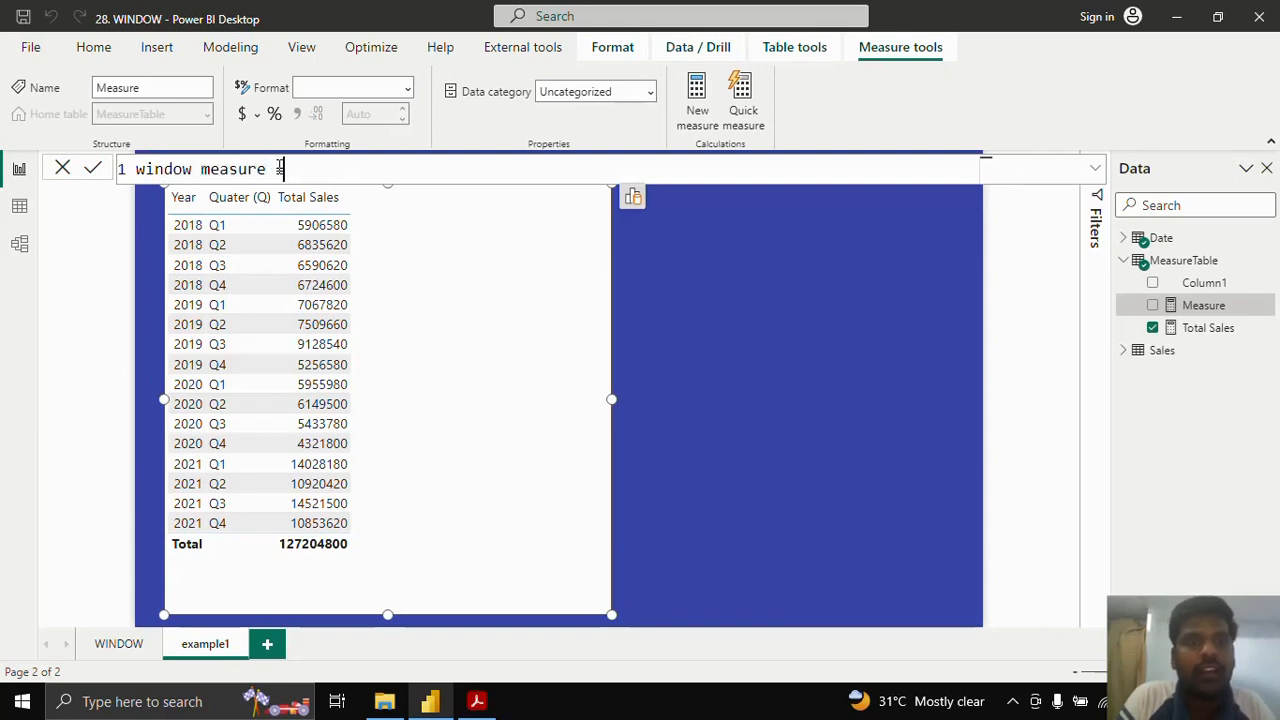
- Begin the measure's formula with CALCULATE on a new line, using [Total Sales] as its expression
key("shift+Return")
type("CA")
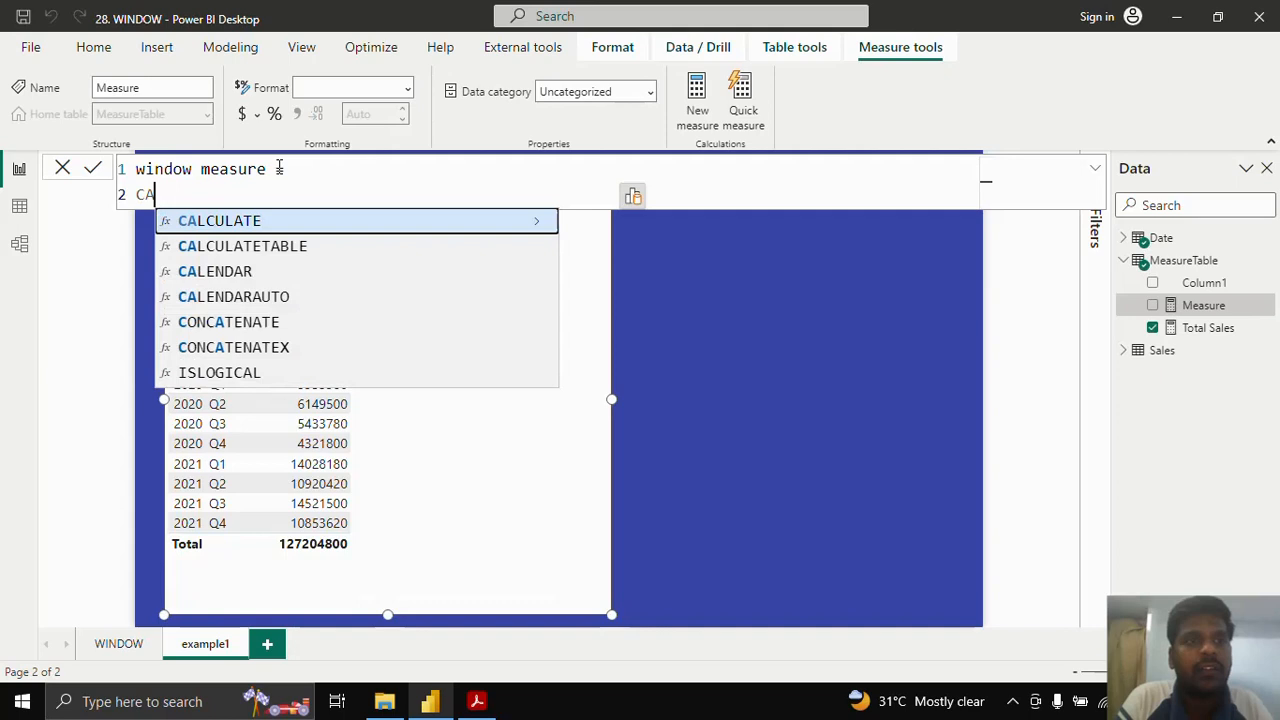
key("Tab")
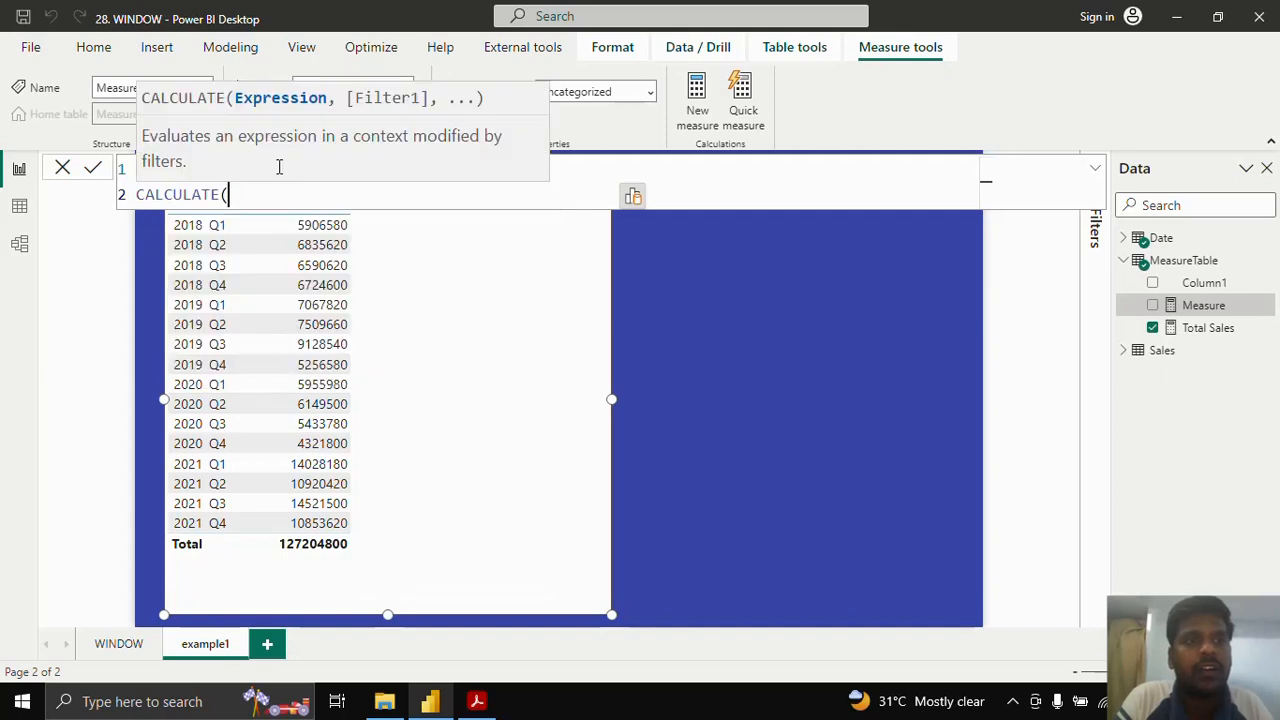
key("shift+Return")
type("Total")
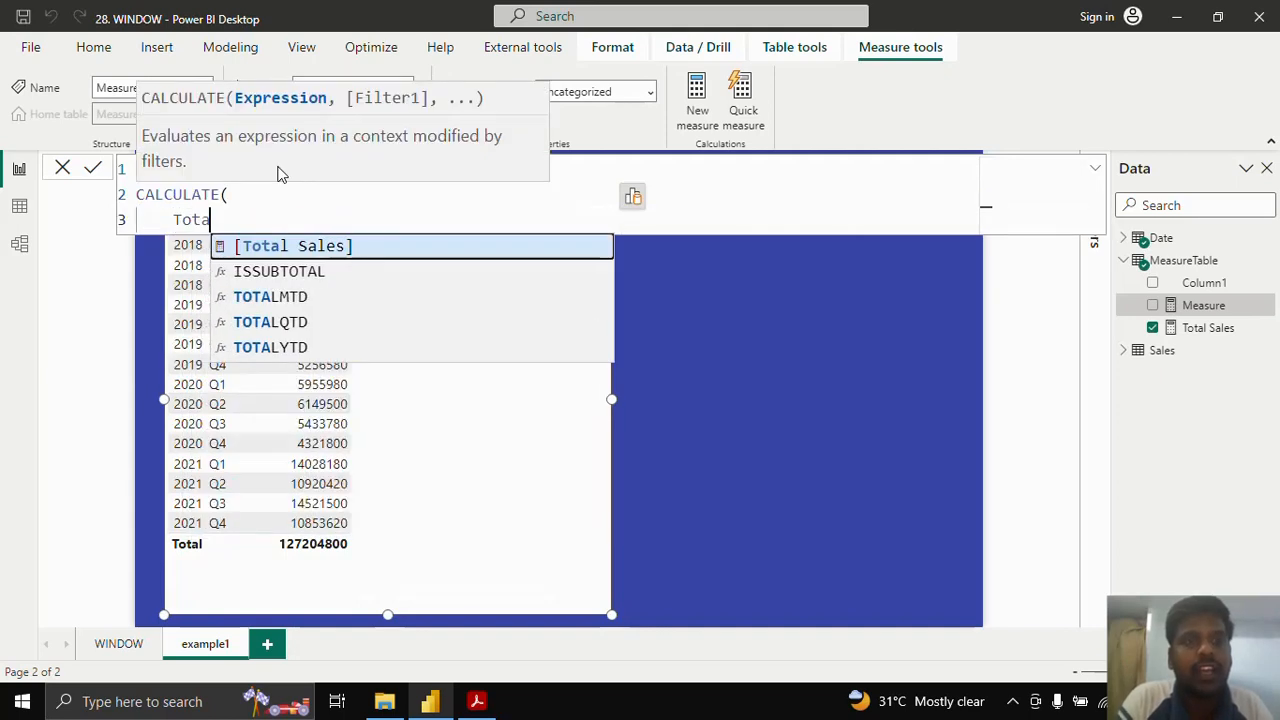
key("Tab")
type(",")
key("shift+Return")
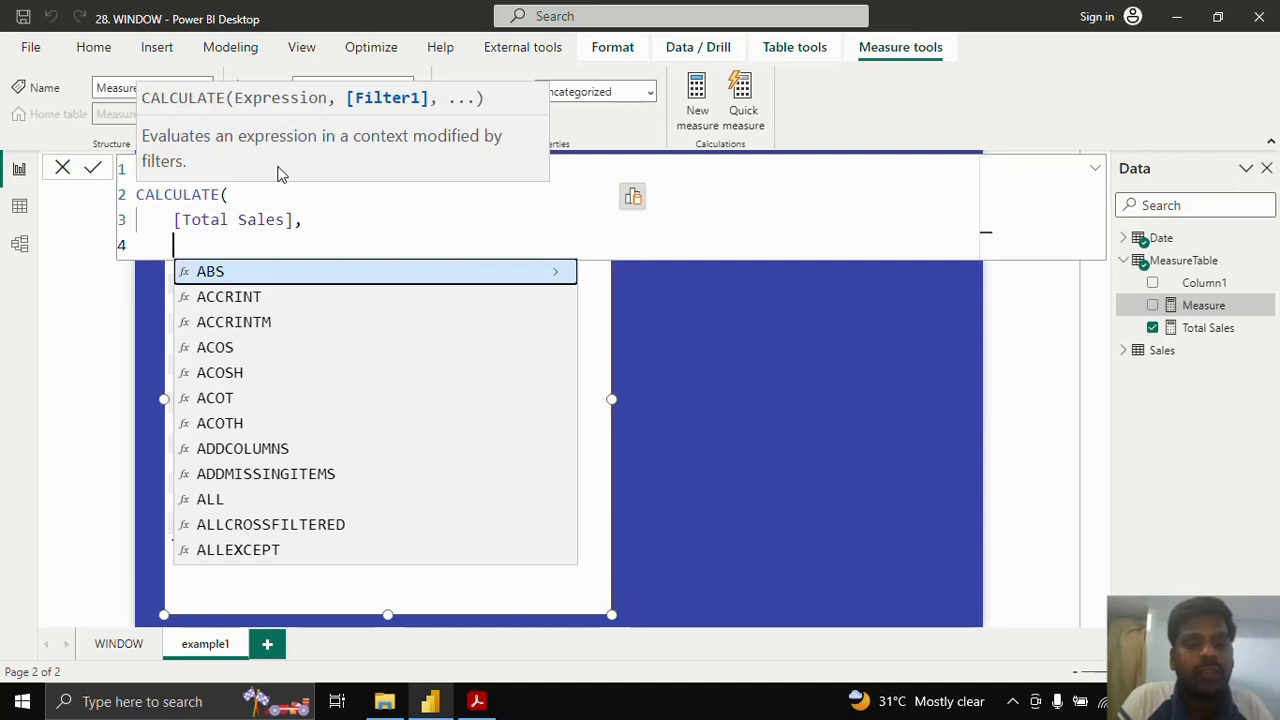
- Add a WINDOW function as the CALCULATE filter, with its start set to 1, ABS
type("WINDOW")
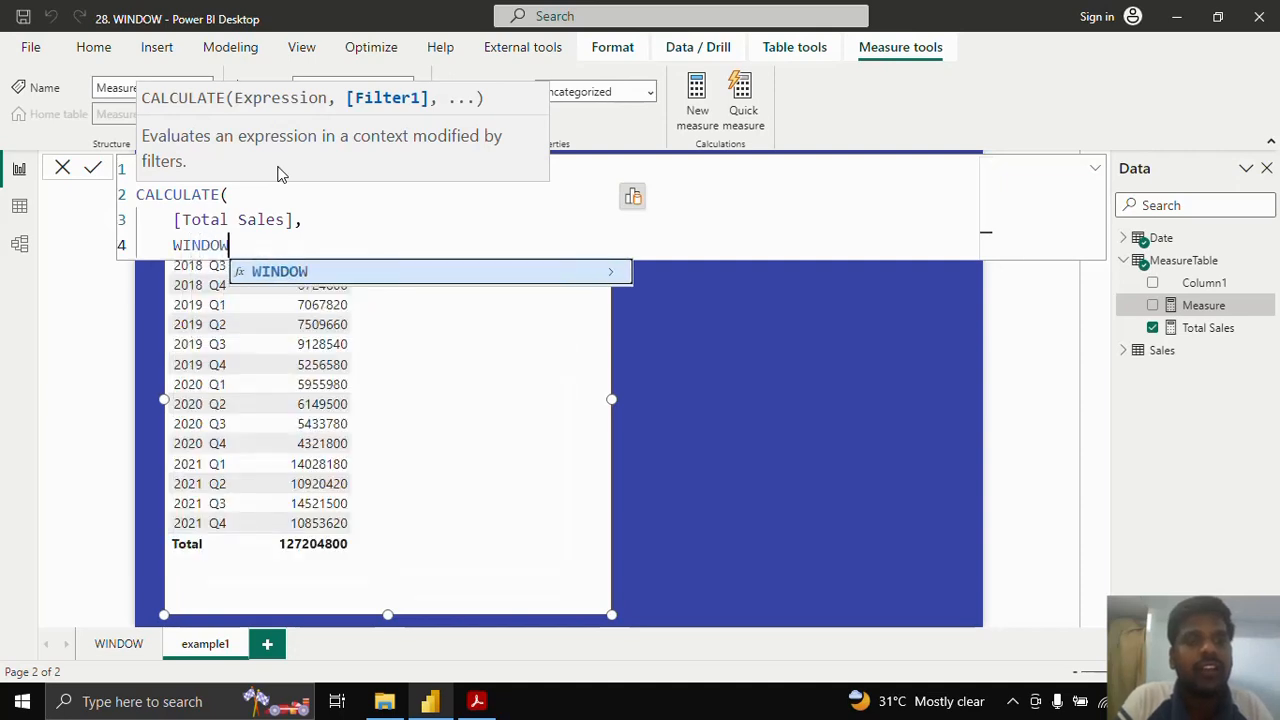
type("(")
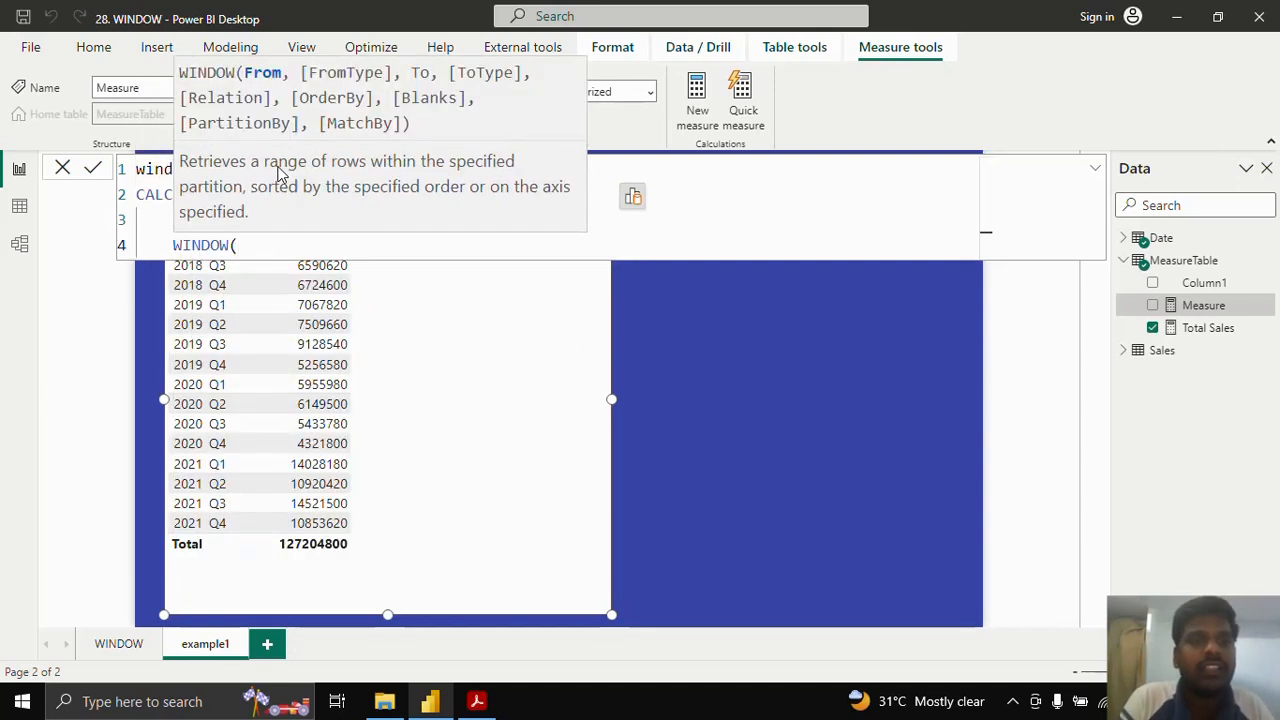
key("shift+Return")
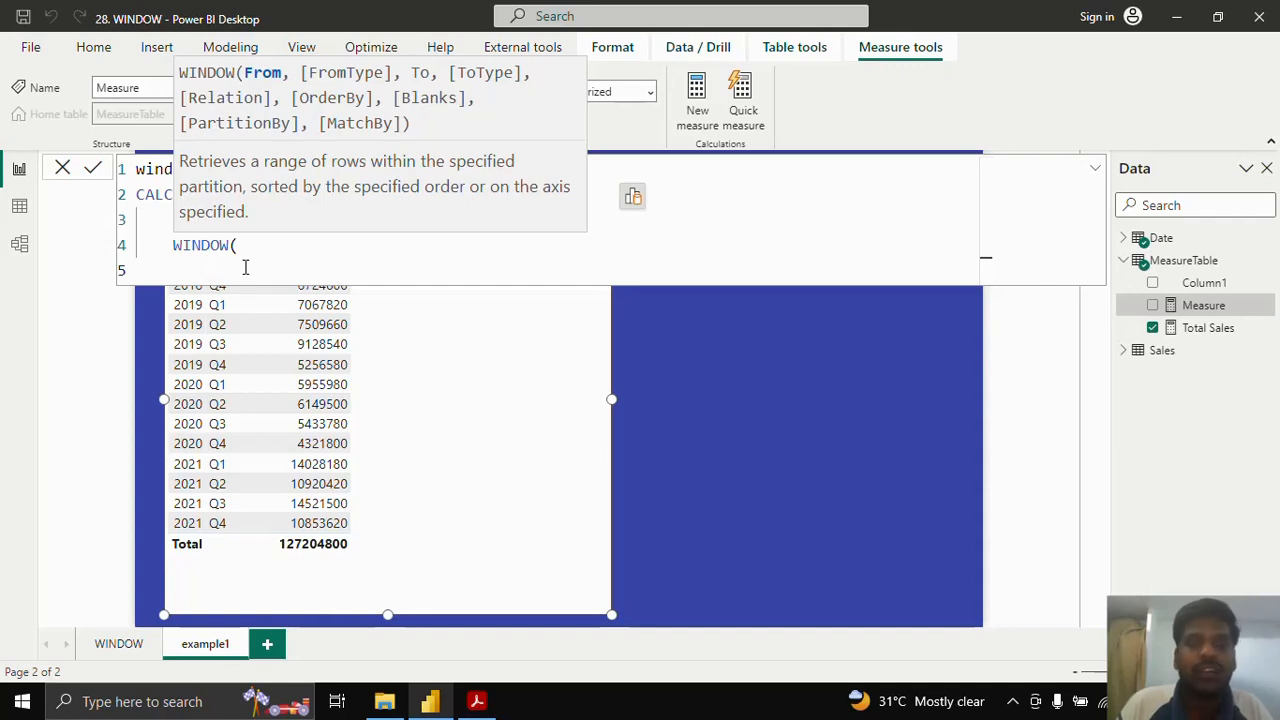
key("Tab")
type("1")
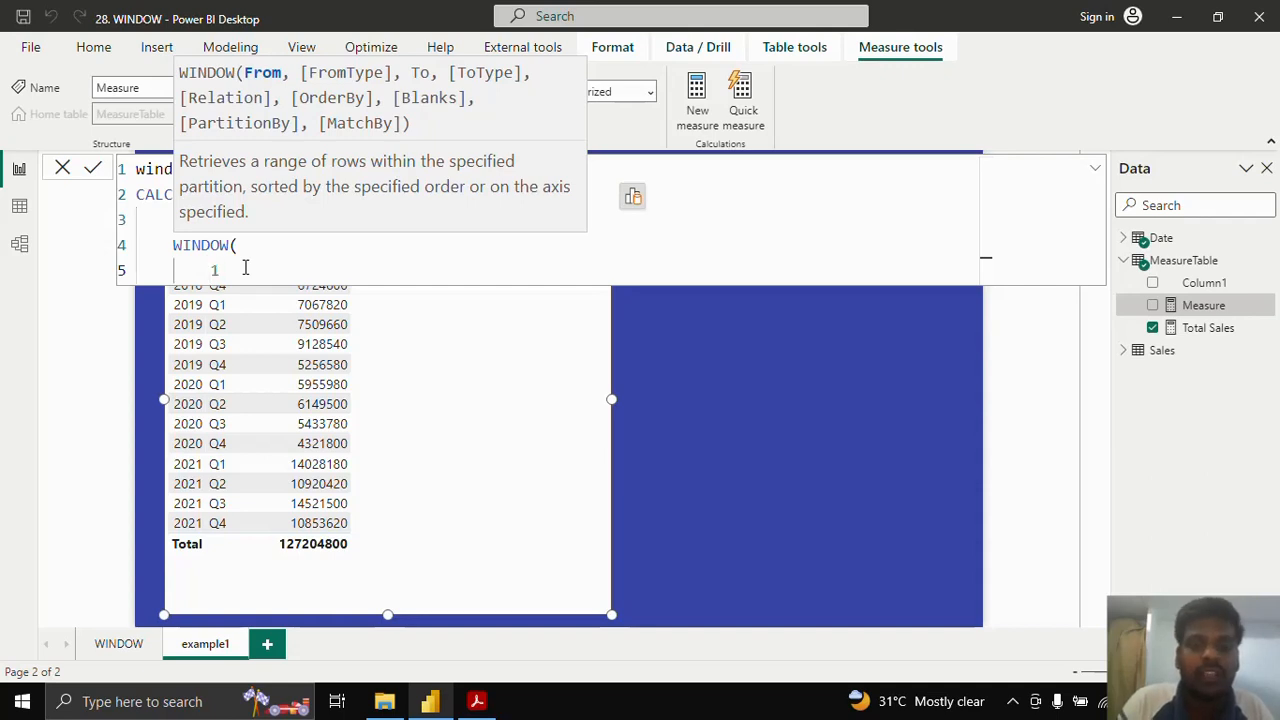
type(",")
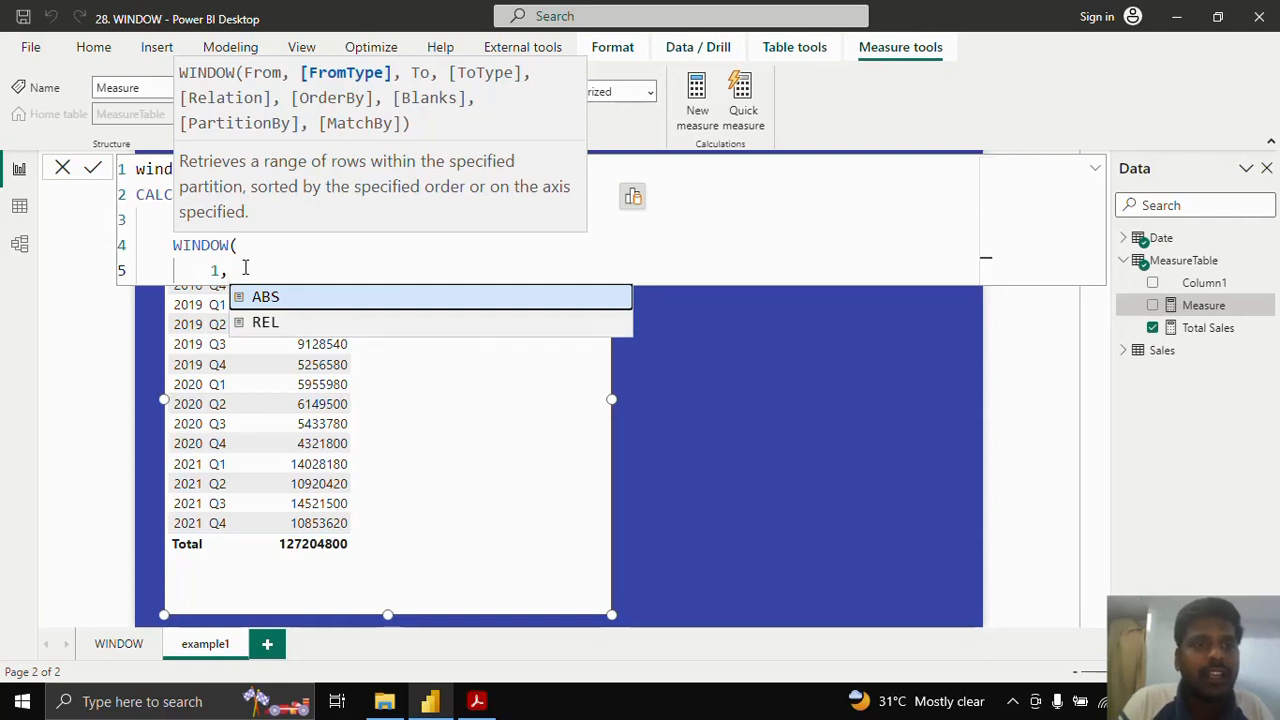
key("Tab")
type(",")
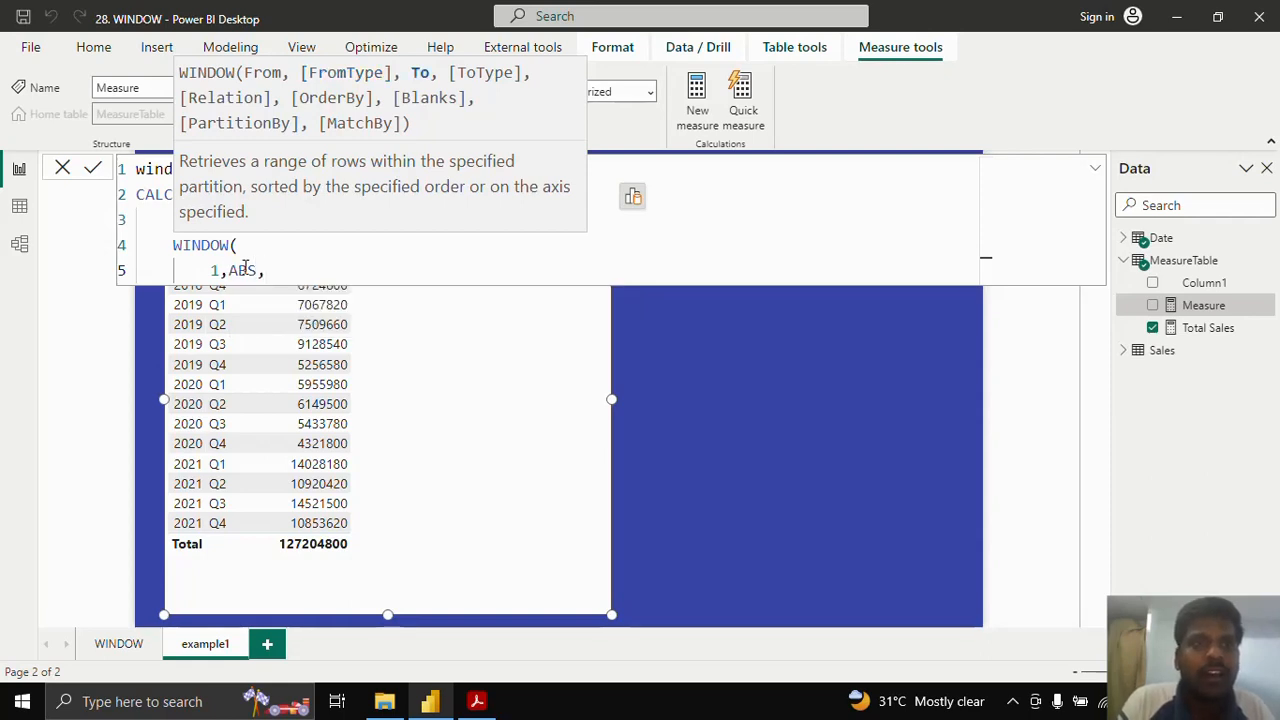
- Set the end of the window to 1, ABS on the following formula line
key("Return")
type("1")
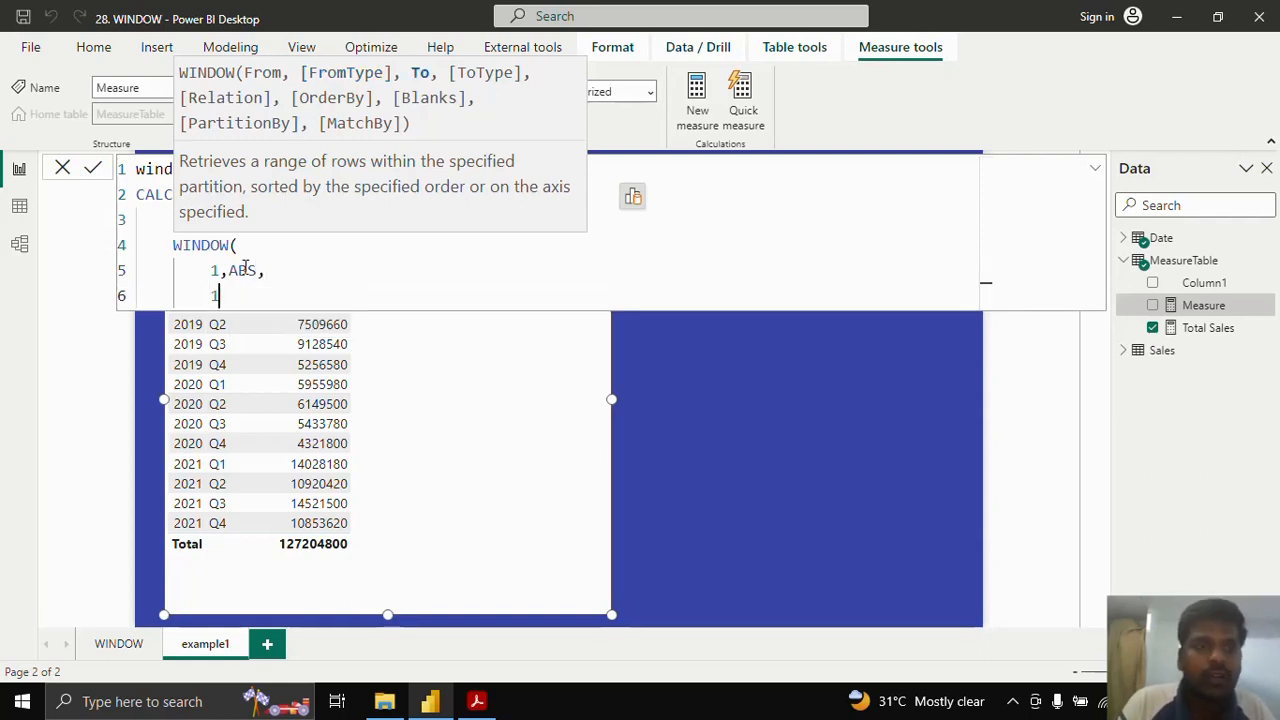
type(",A")
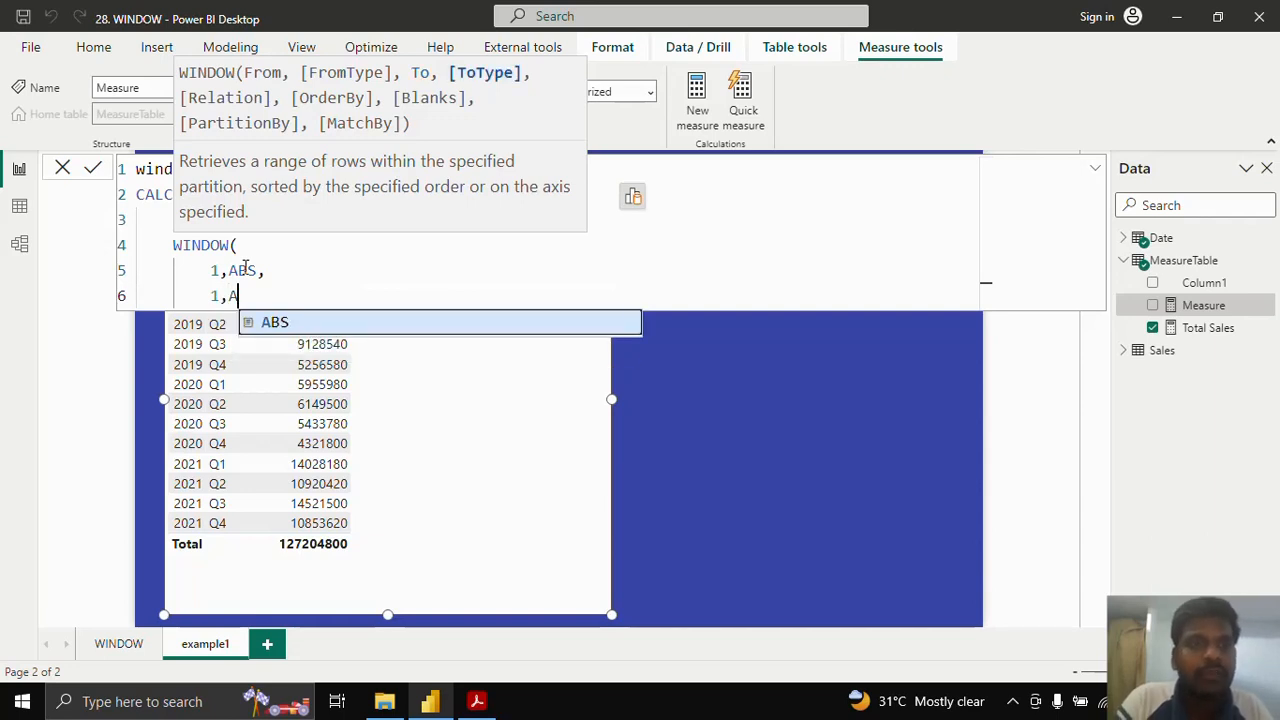
type("BS,")
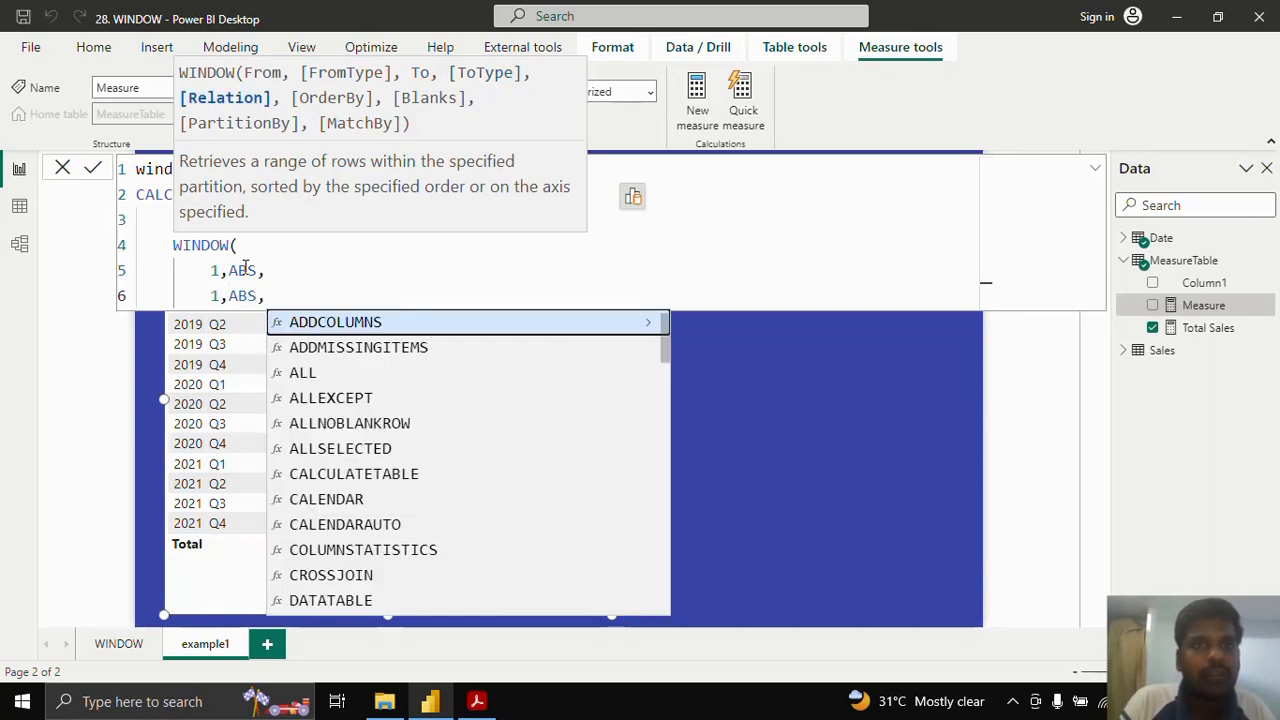
- Add ALLSELECTED('Date'[Year],'Date'[Quater (Q)]) as the WINDOW function's relation argument on a new line
key("shift+Return")
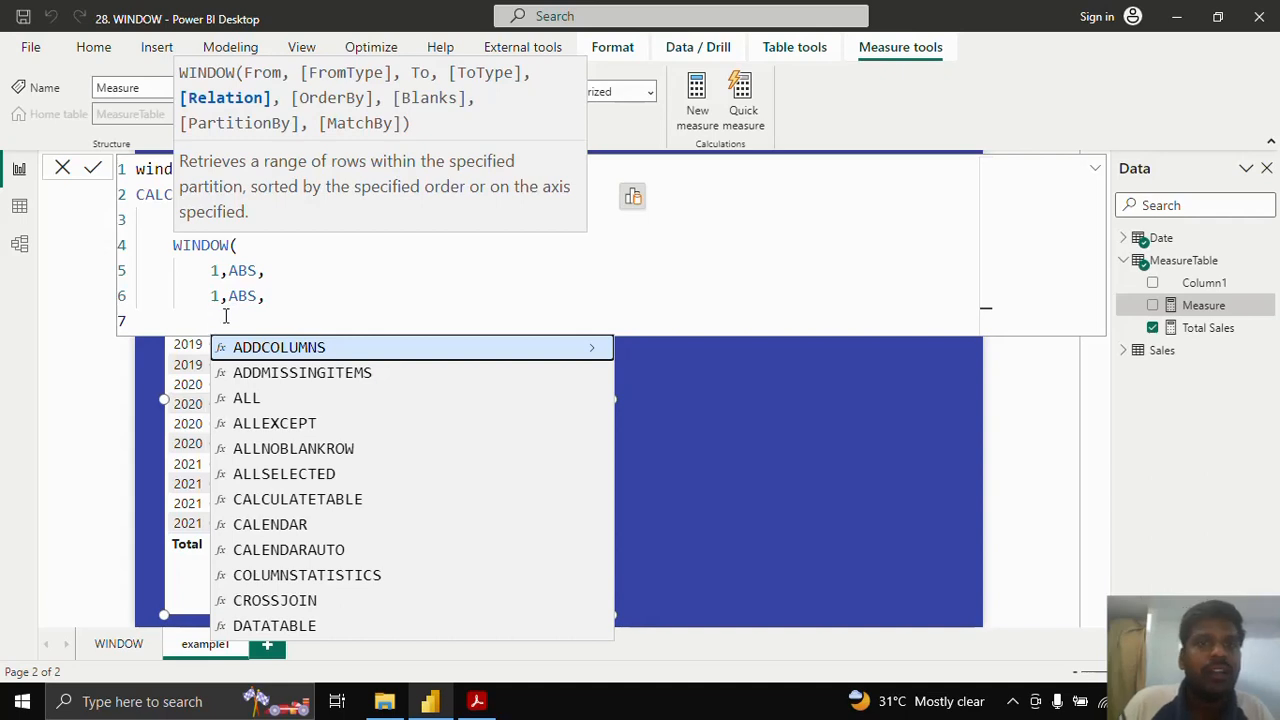
type("ALL")
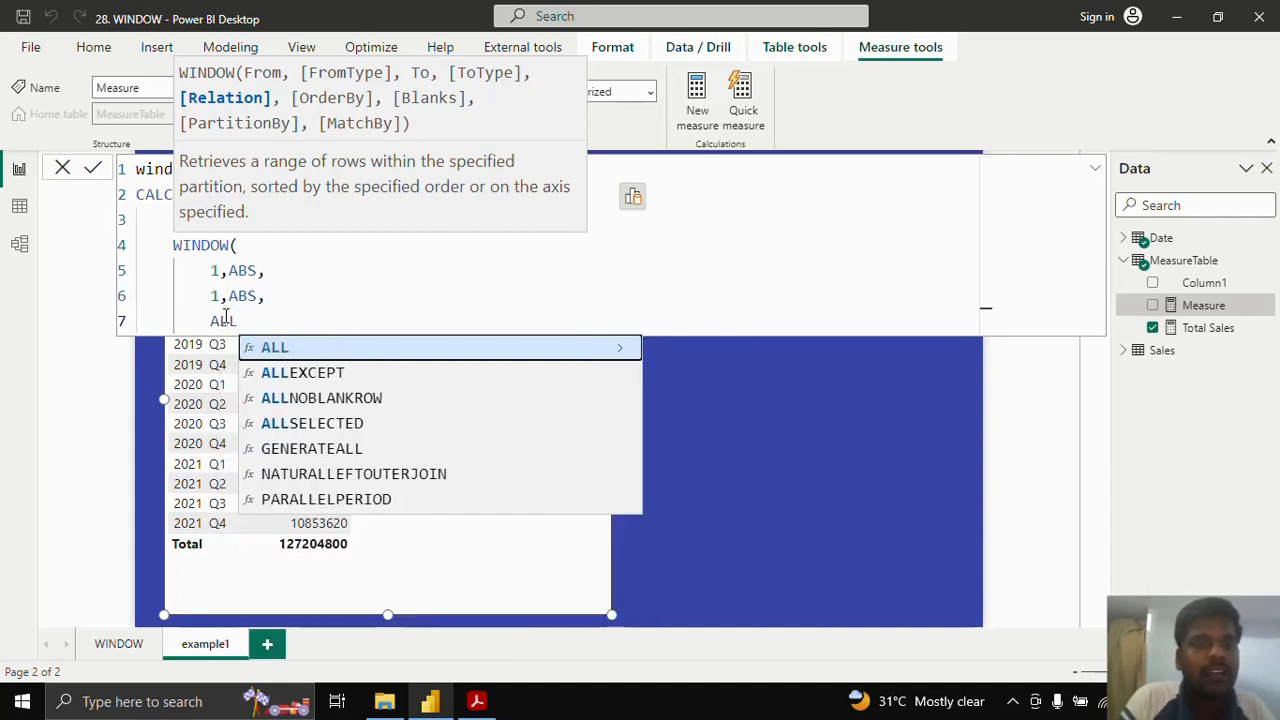
left_click(343, 424)
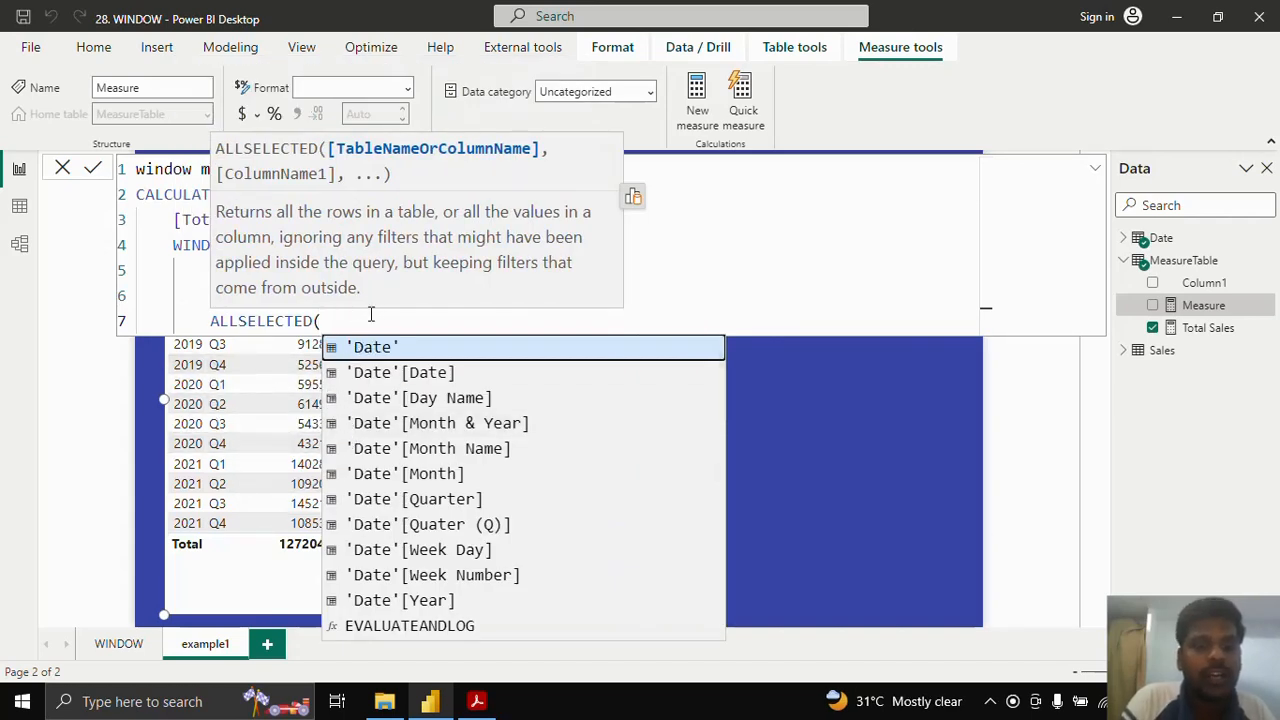
type("yea")
key("Tab")
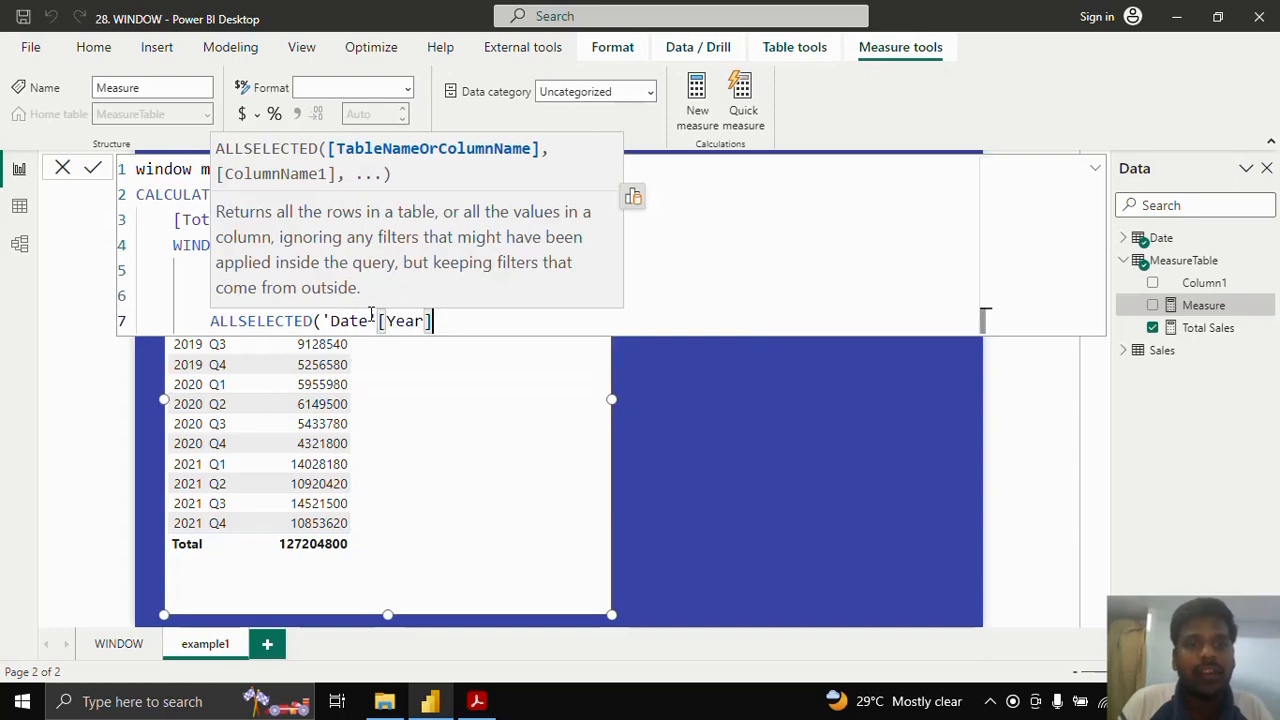
type(",qua")
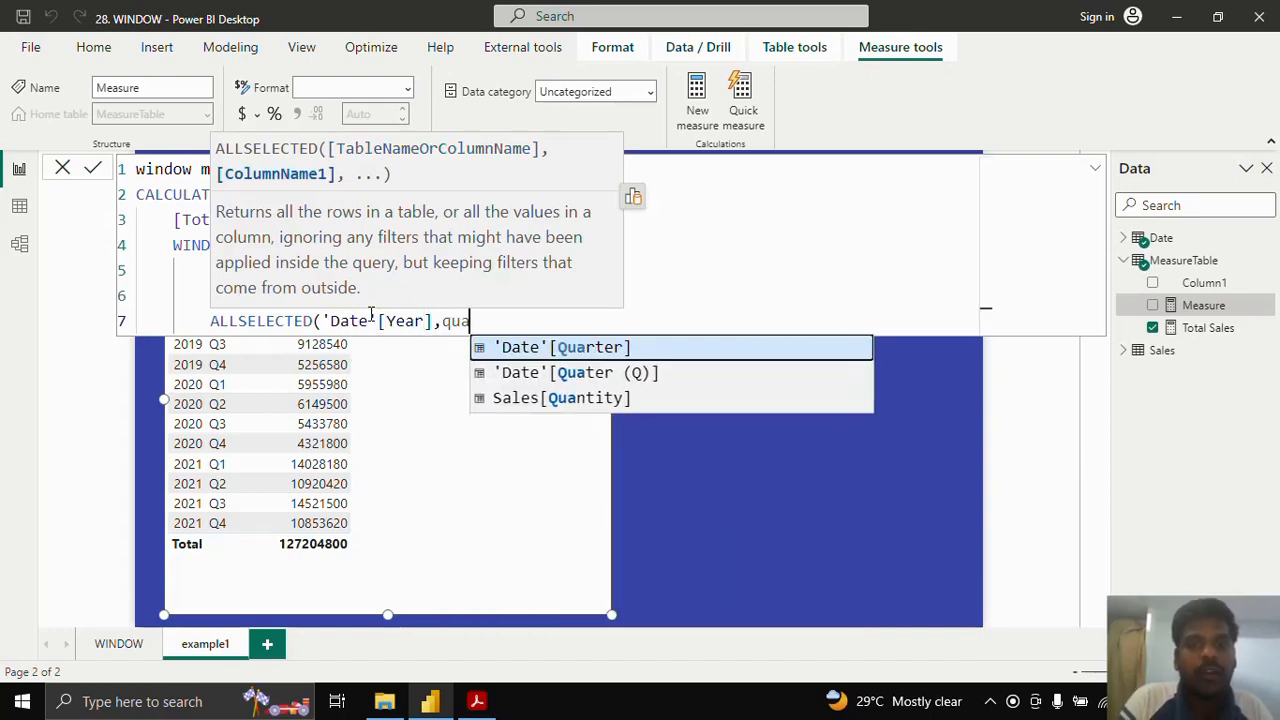
key("Down")
key("Tab")
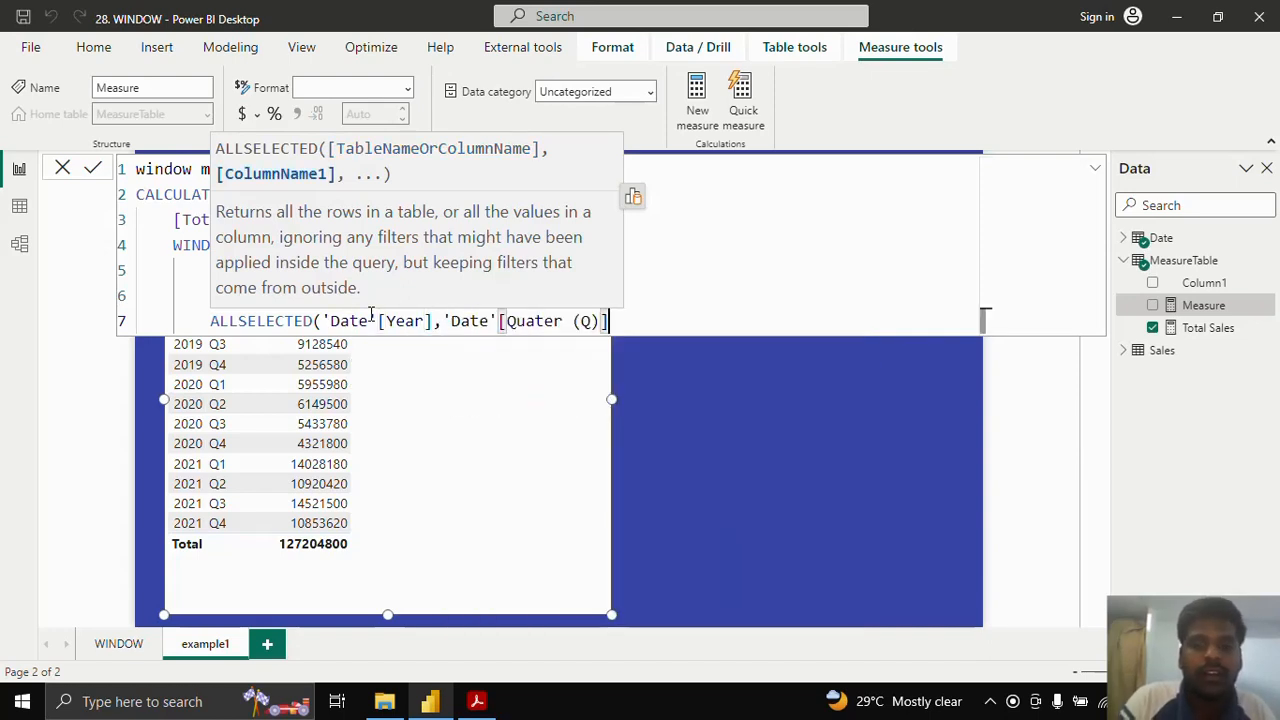
type("),")
- Add ORDERBY('Date'[Year], ASC) as the WINDOW function's next argument on its own line
key("Return")
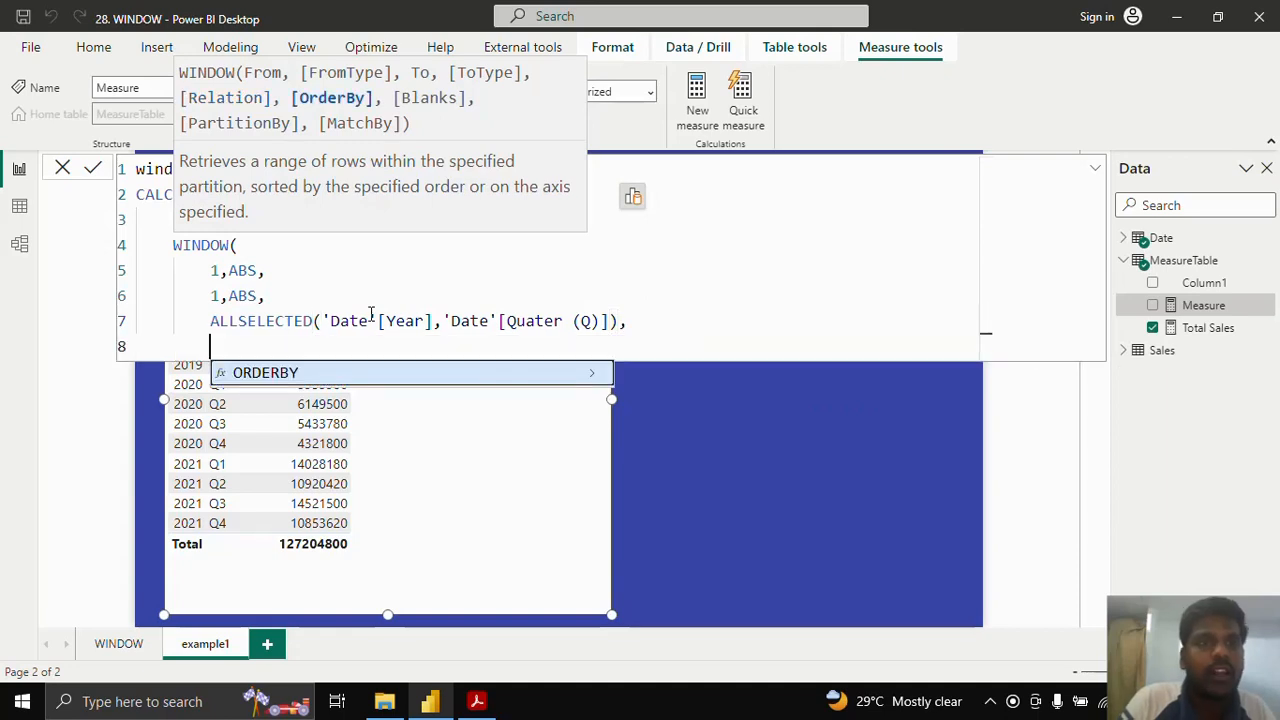
key("Tab")
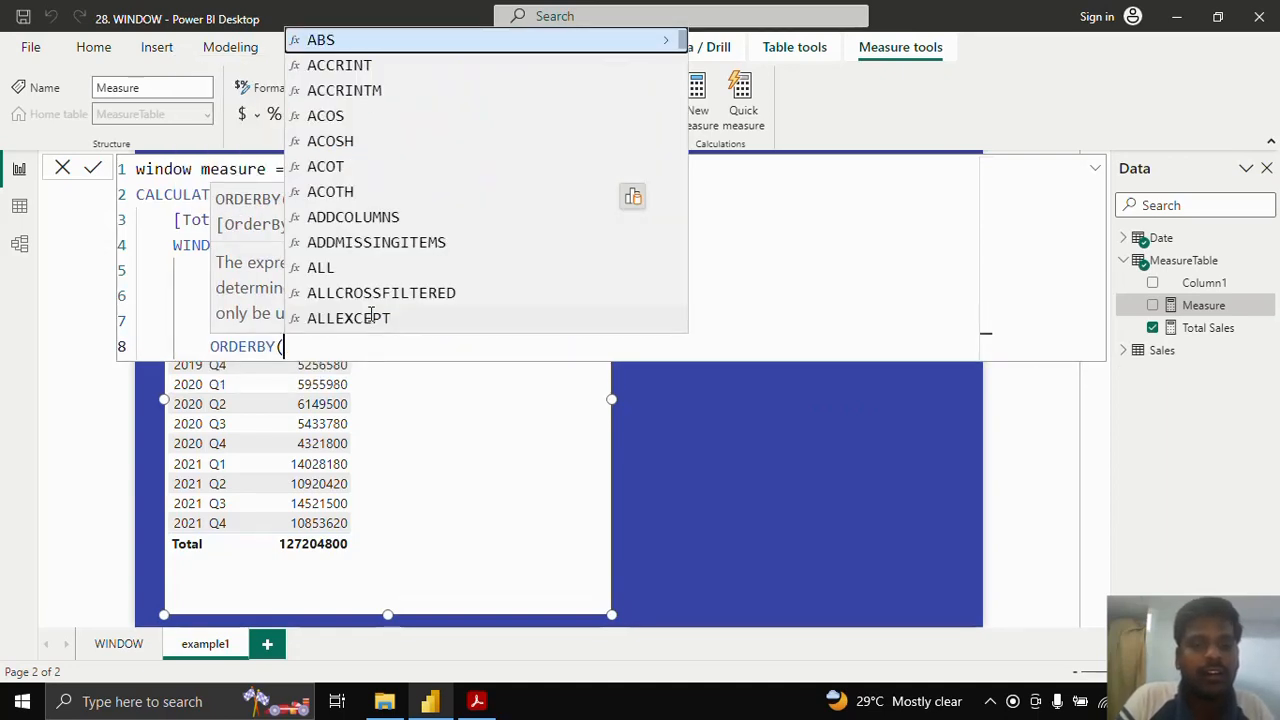
type("yea")
key("Up")
key("Up")
key("Up")
key("Up")
key("Up")
key("Up")
key("Up")
key("Up")
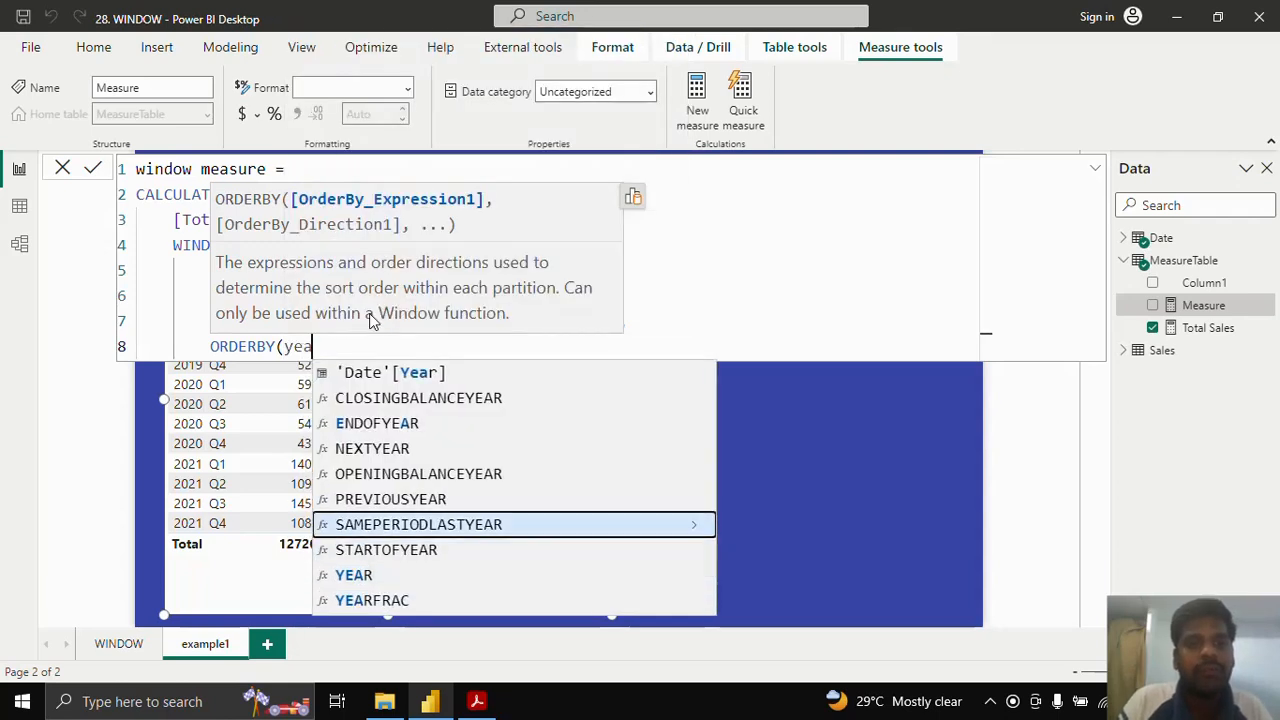
key("Tab")
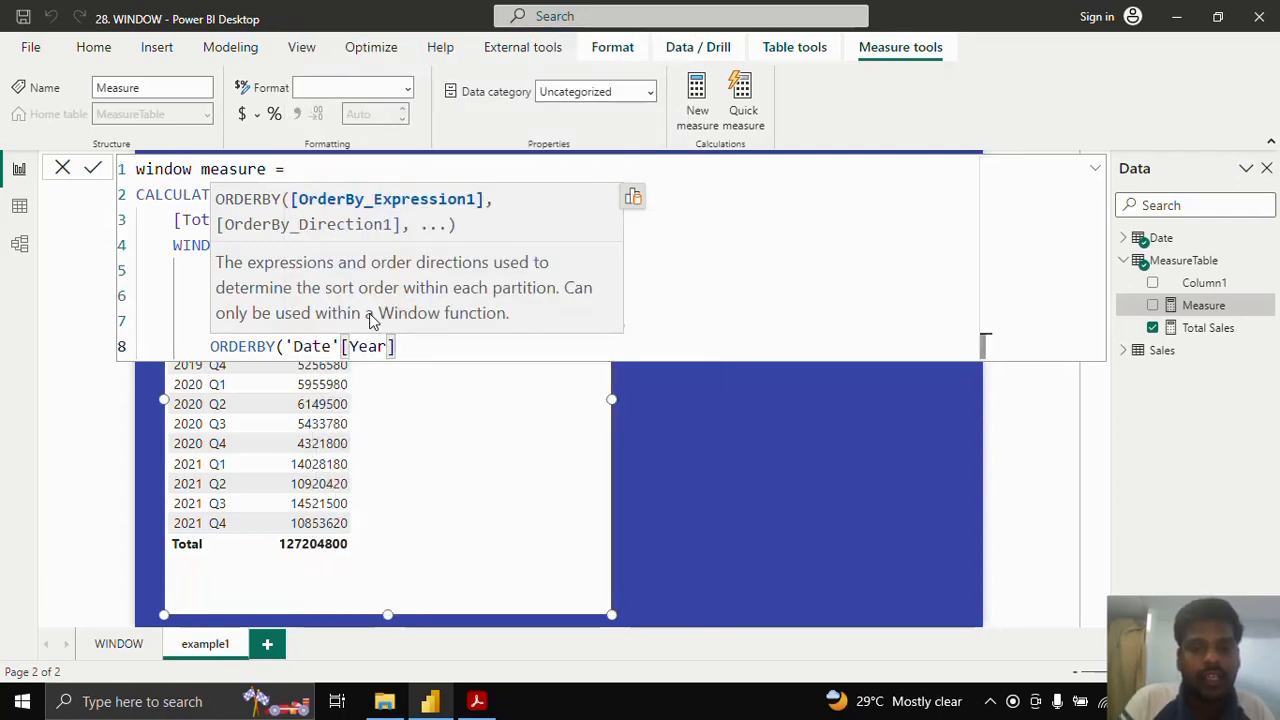
type(",")
key("Tab")
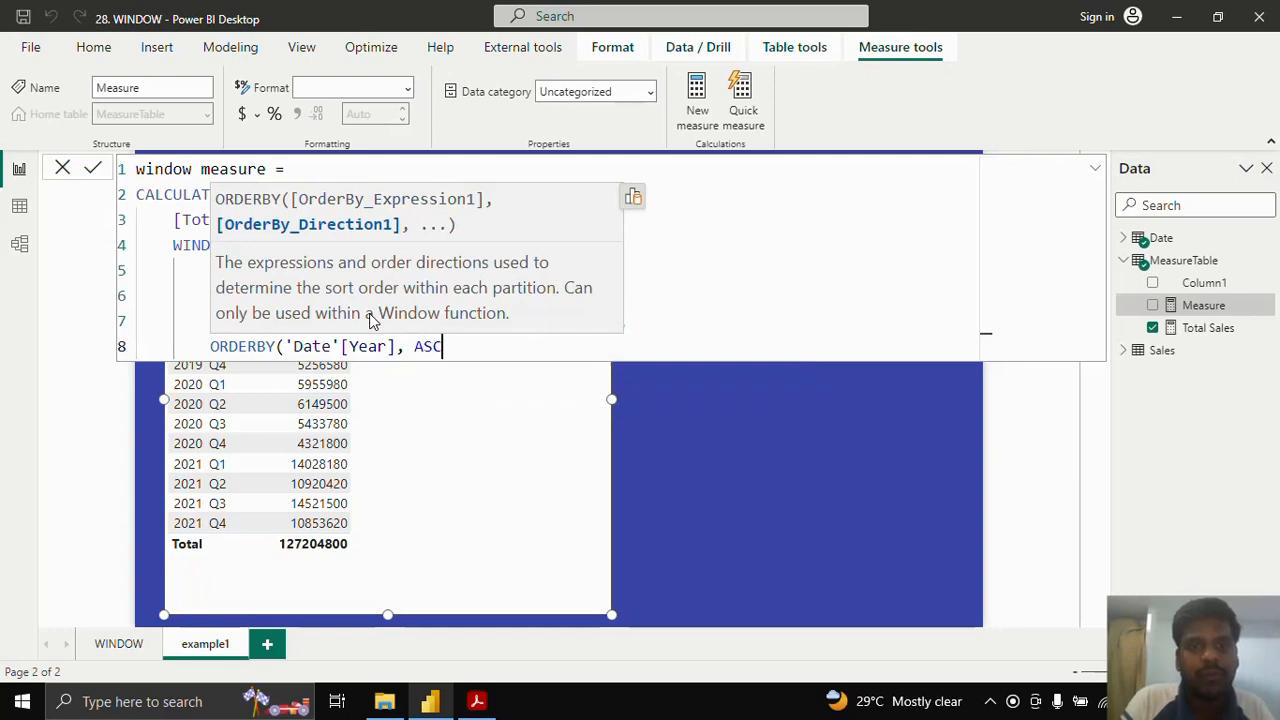
type("),")
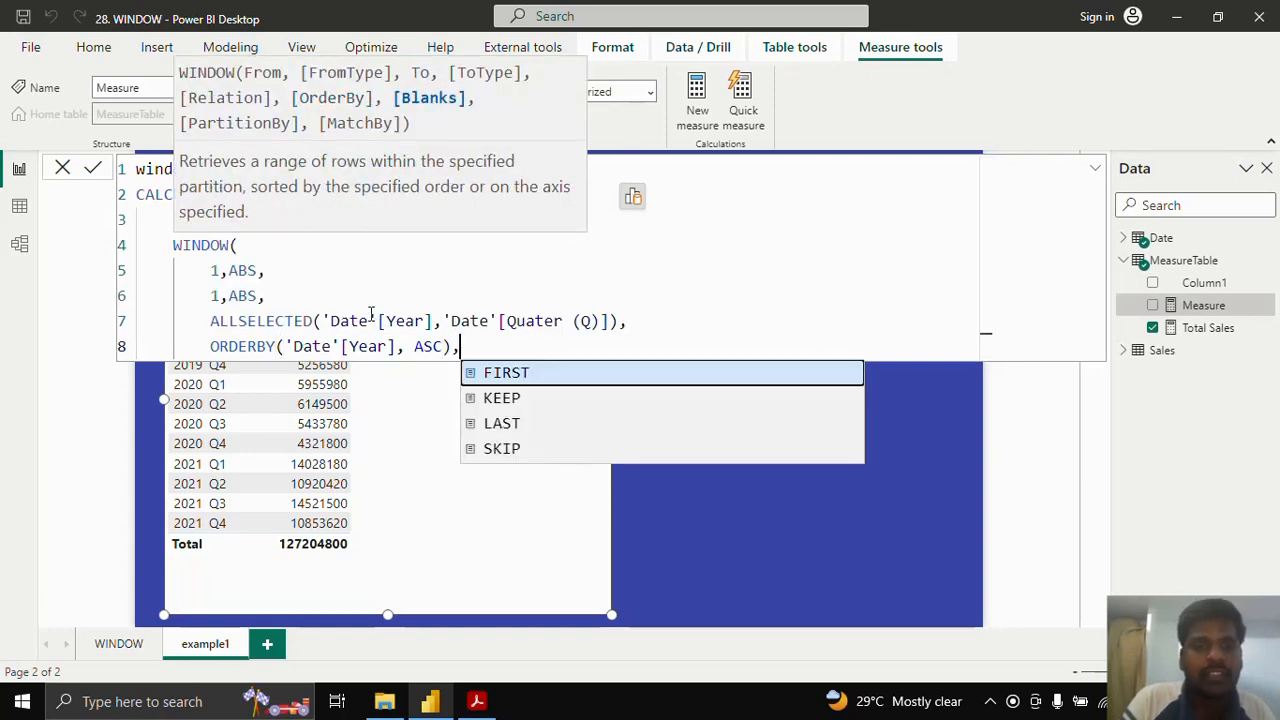
- Set the WINDOW function's blanks argument to KEEP and start a less indented line below it
key("shift+Return")
key("Down")
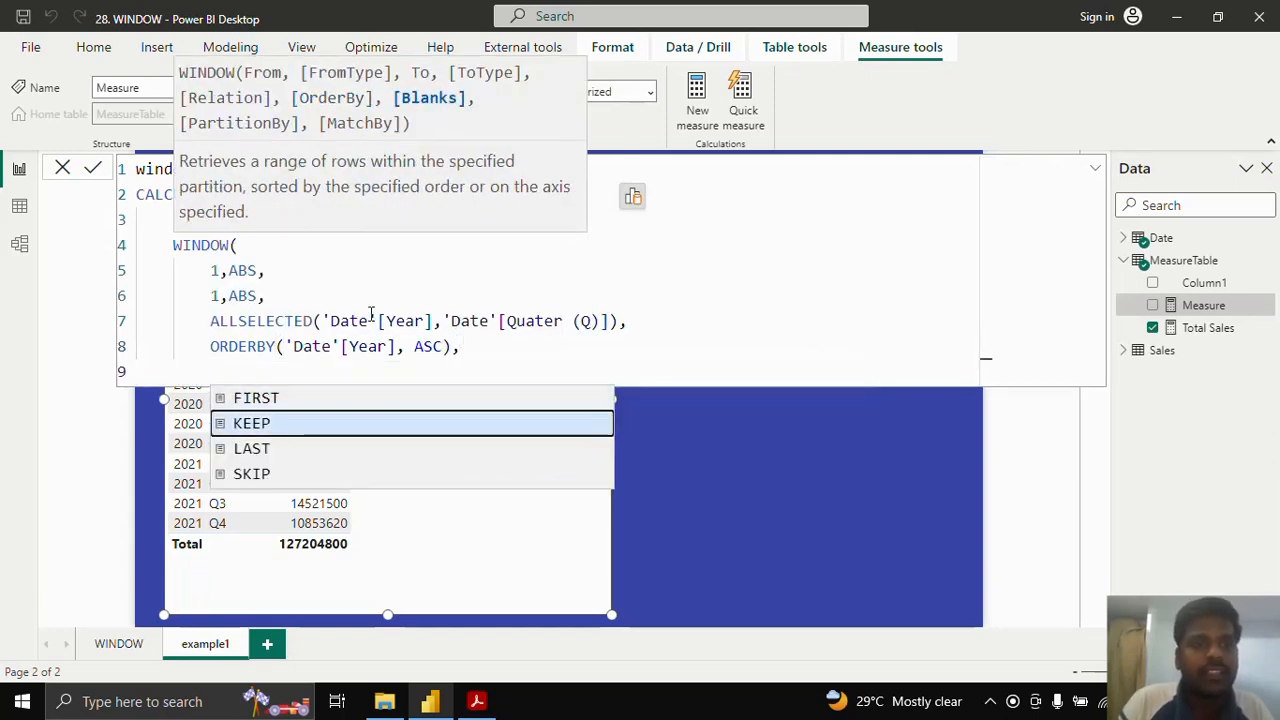
key("Tab")
key("shift+Return")
key("BackSpace")
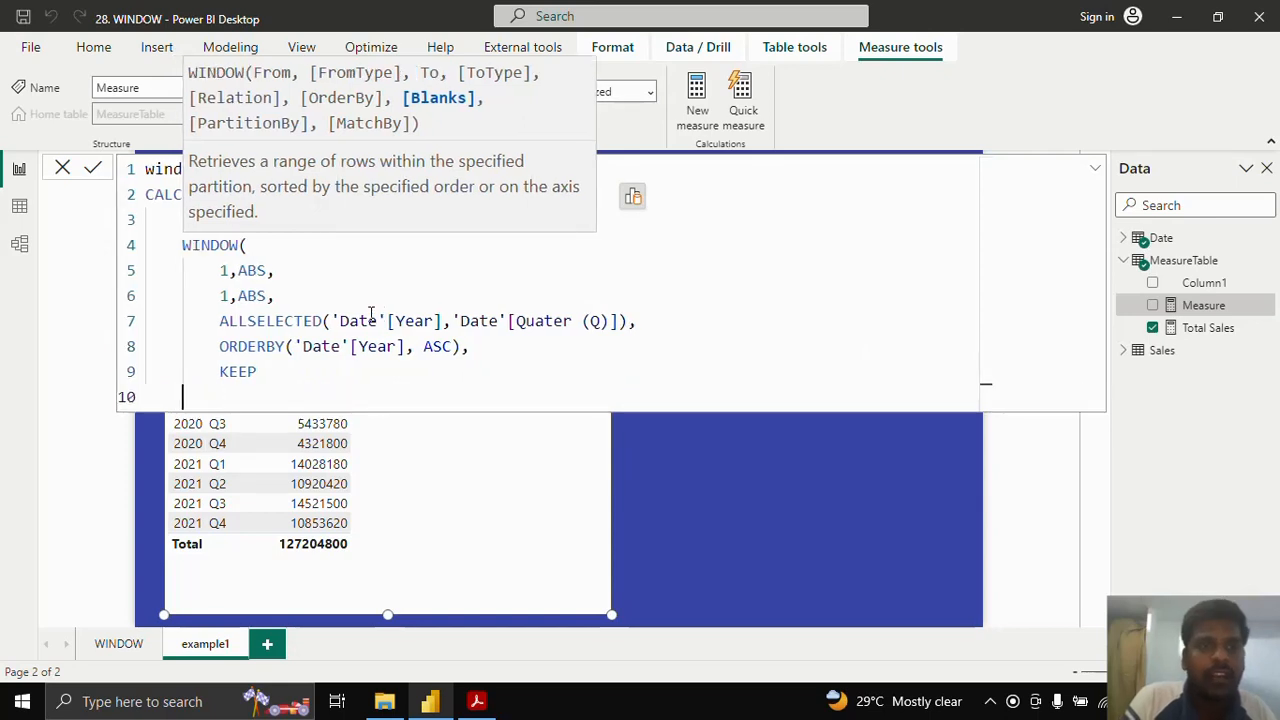
- Close the WINDOW and CALCULATE functions on separate lines, commit the measure and deselect the table visual
type(")")
key("shift+Return")
key("BackSpace")
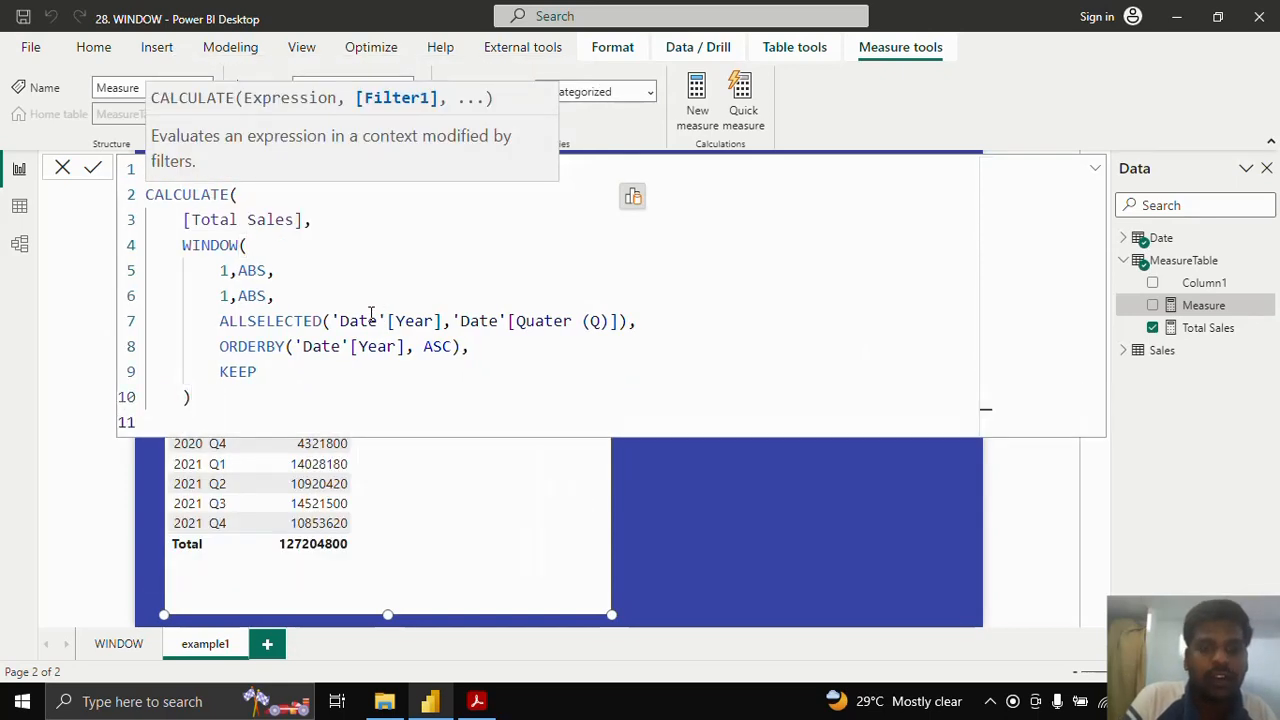
type(")")
key("Return")
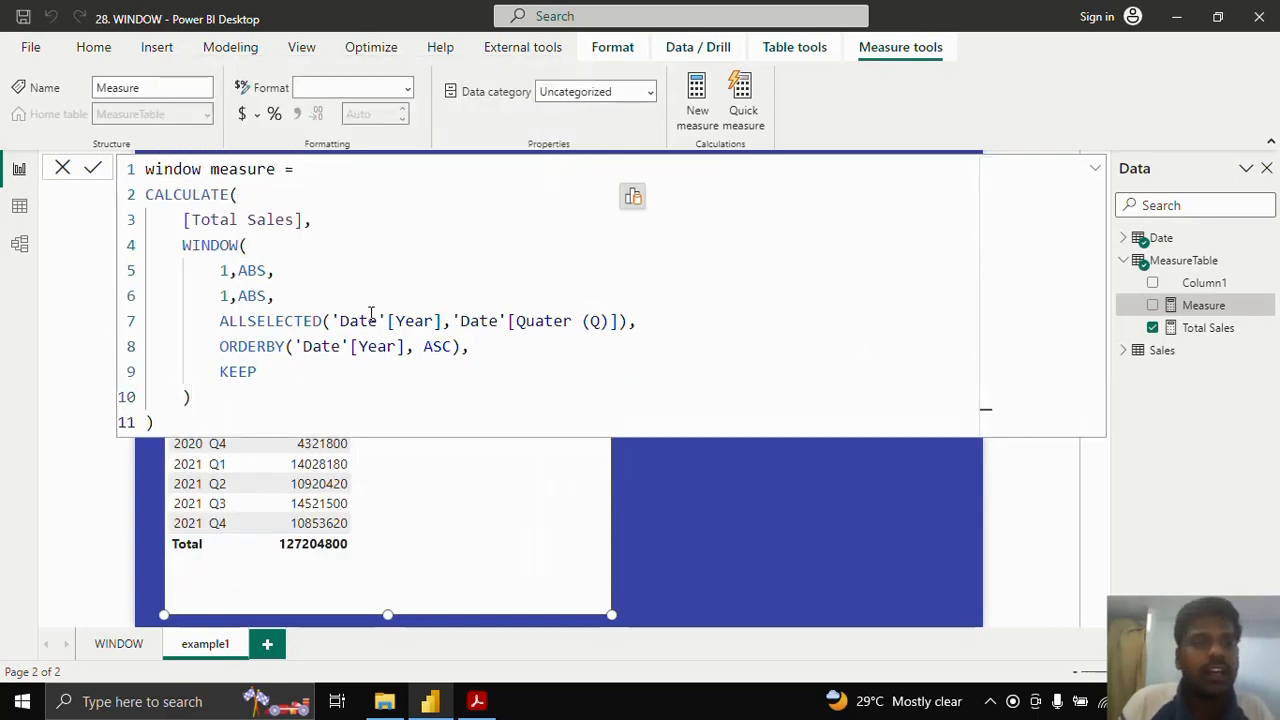
left_click(661, 479)
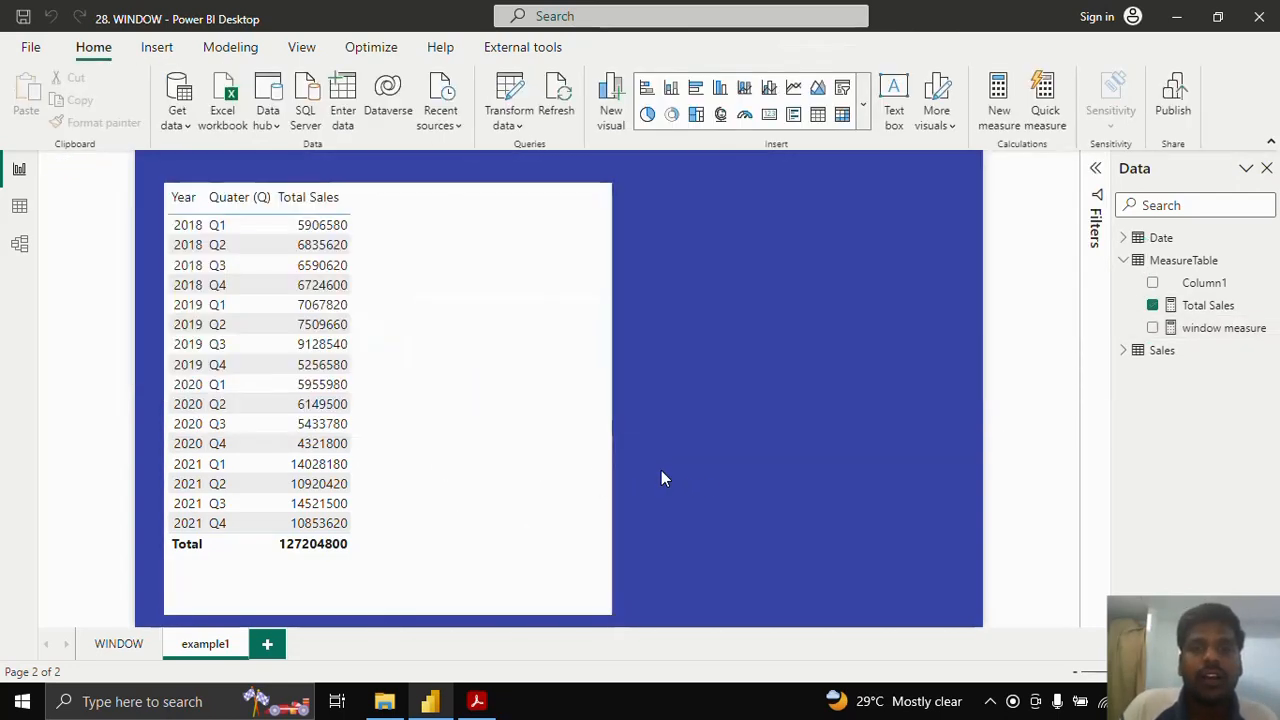
left_click(1153, 330)
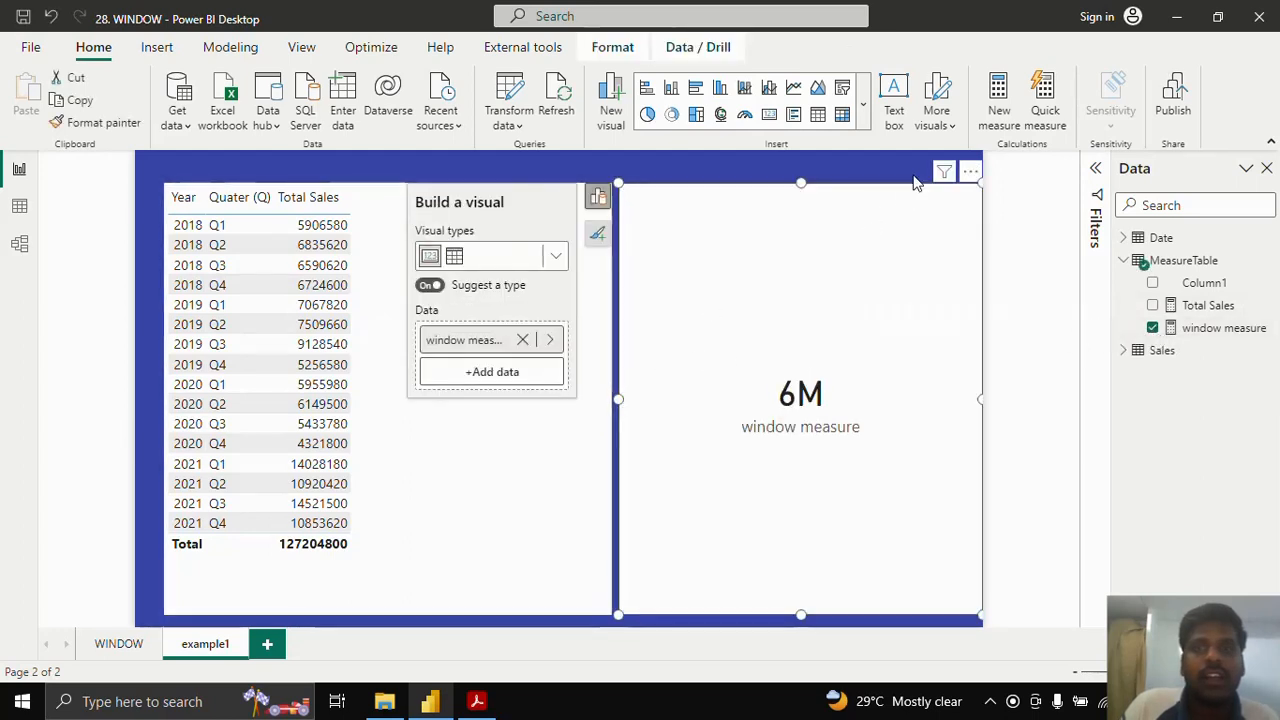
left_click(970, 171)
left_click(994, 219)
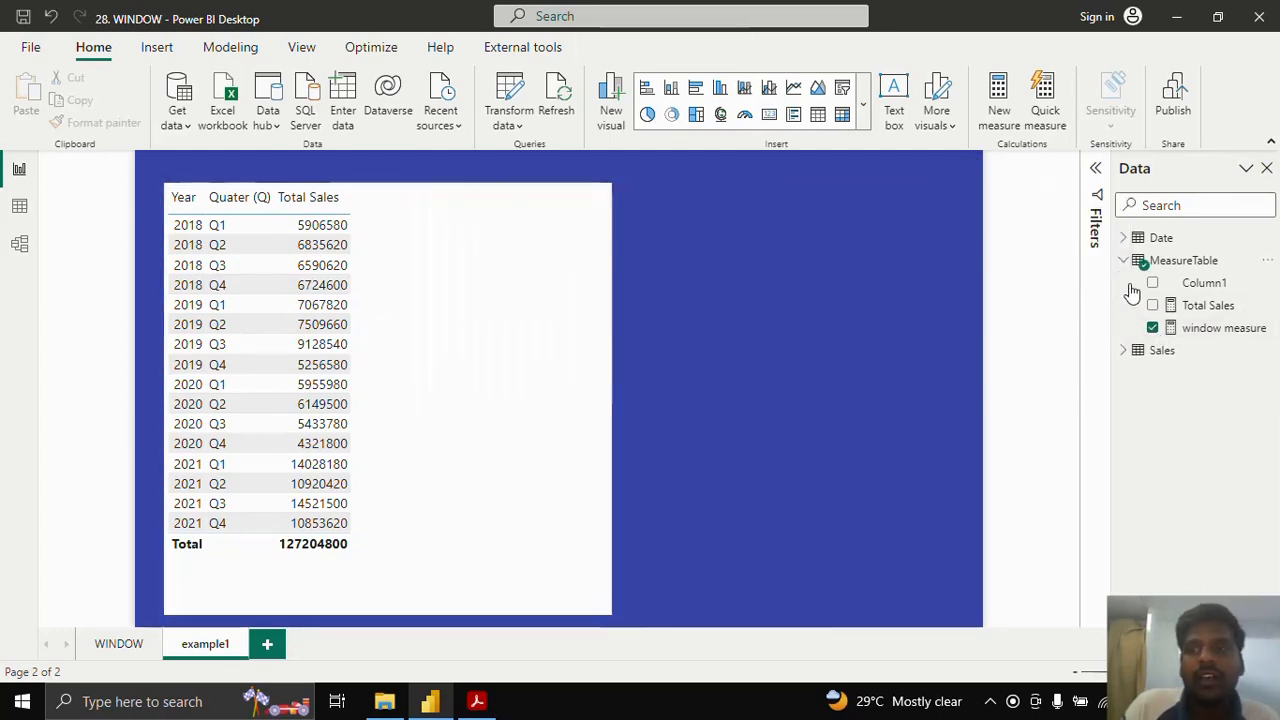
- Add window measure as a column to the existing table visual of Total Sales by year and quarter
left_click(560, 280)
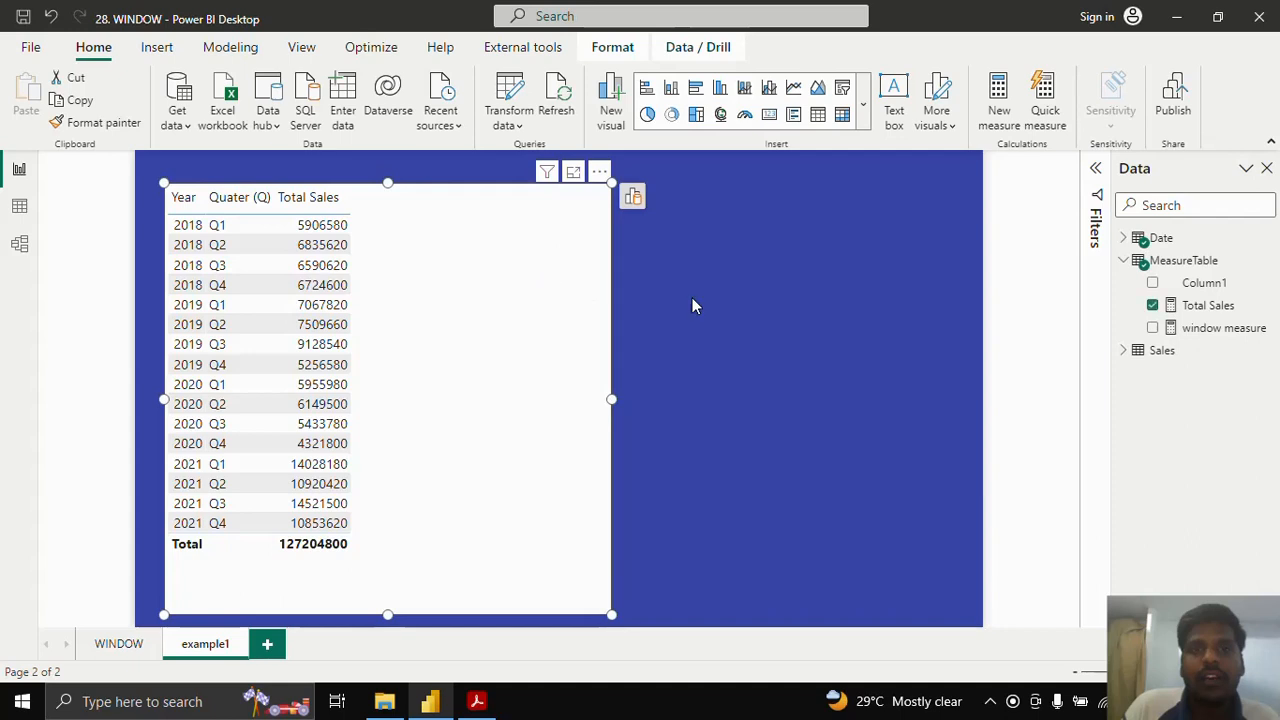
left_click(1153, 328)
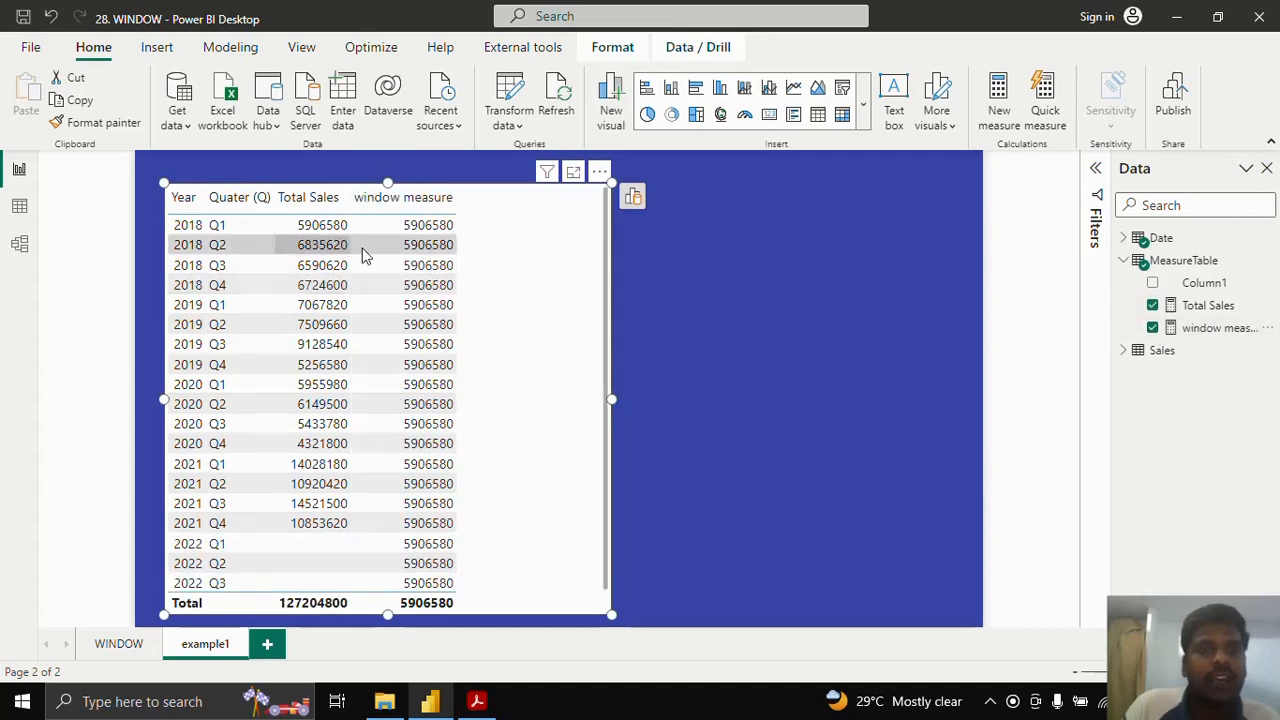
left_click(1226, 330)
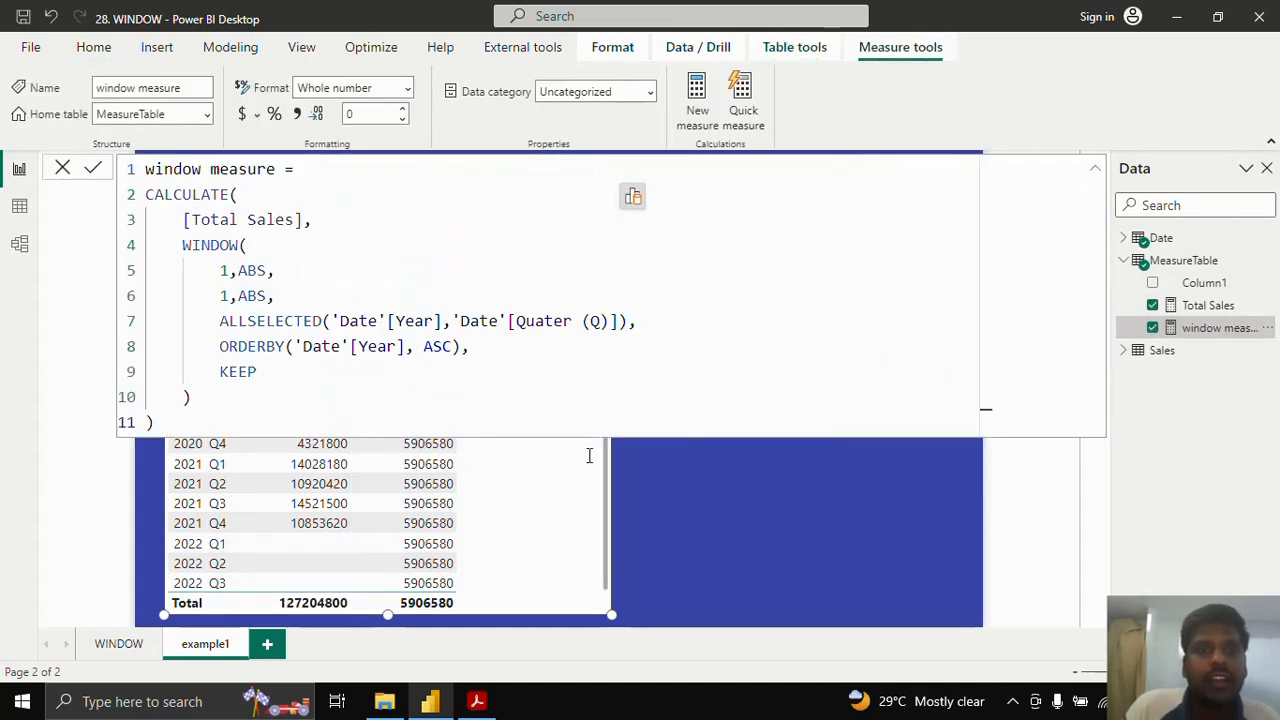
left_click_drag(219, 270, 259, 268)
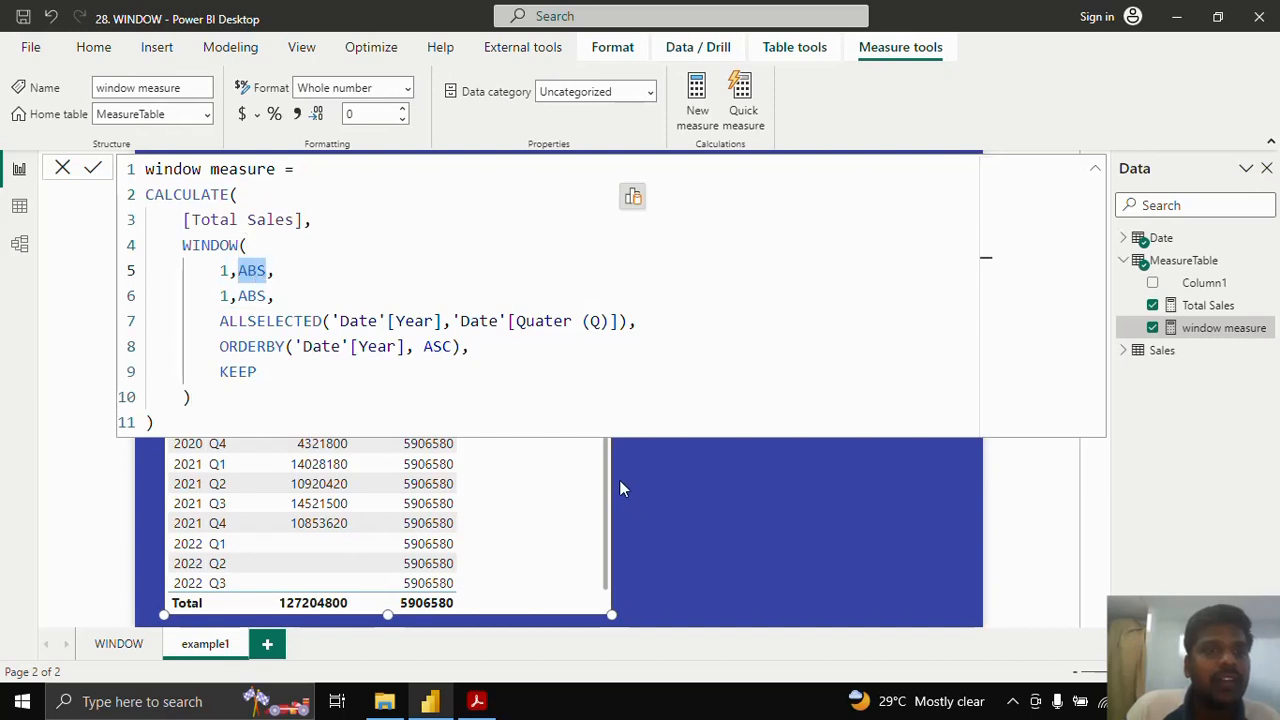
left_click(661, 480)
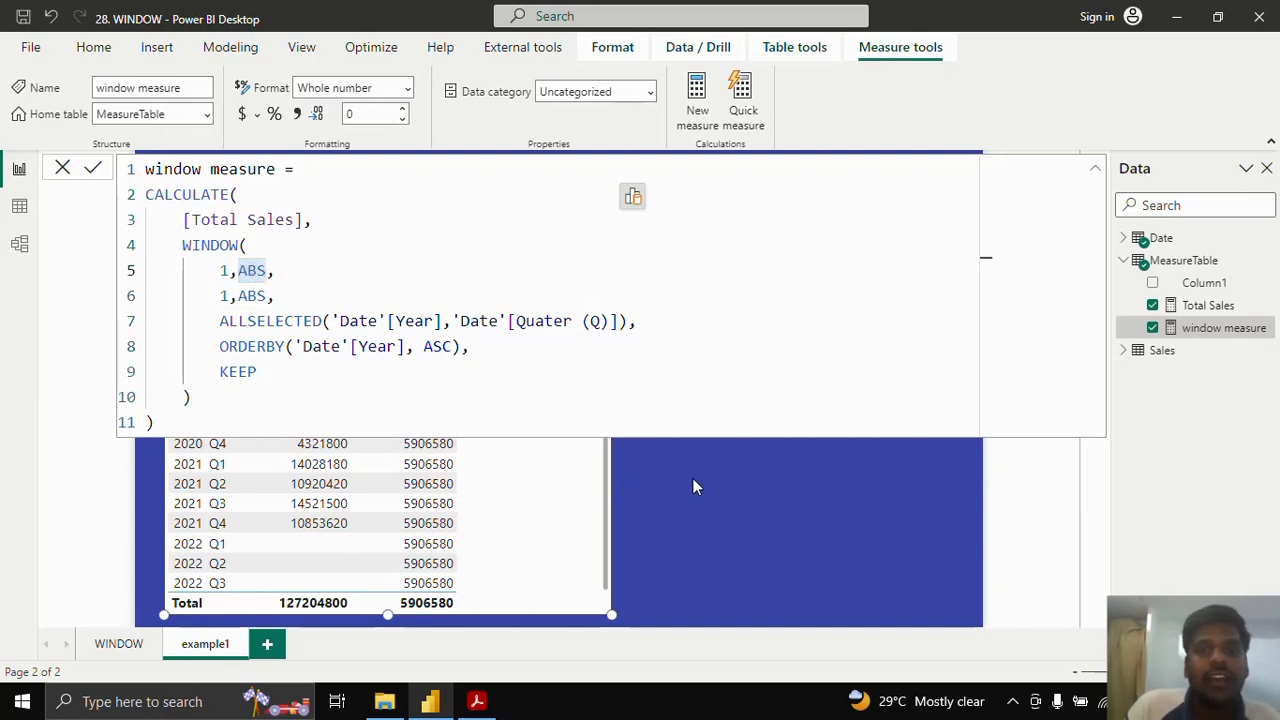
left_click(695, 478)
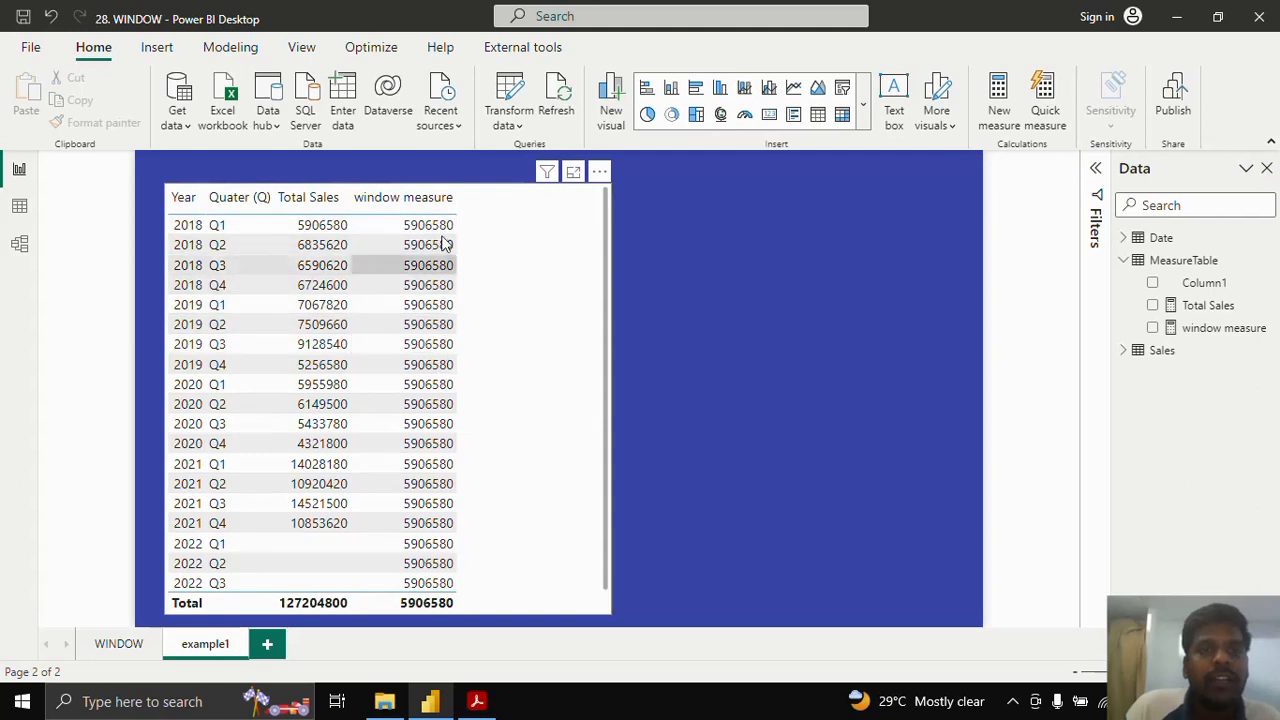
- Change the end of the window in window measure to 2, ABS and commit the formula
left_click(1222, 328)
left_click(222, 296)
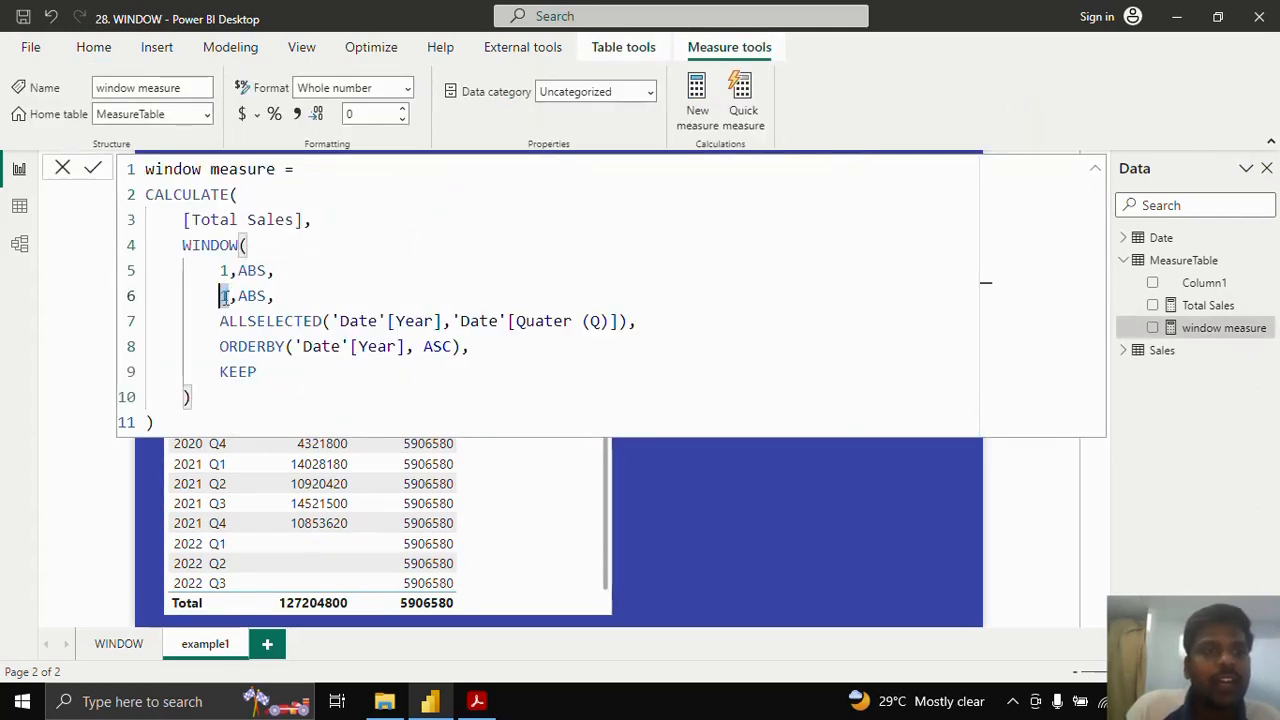
double_click(224, 296)
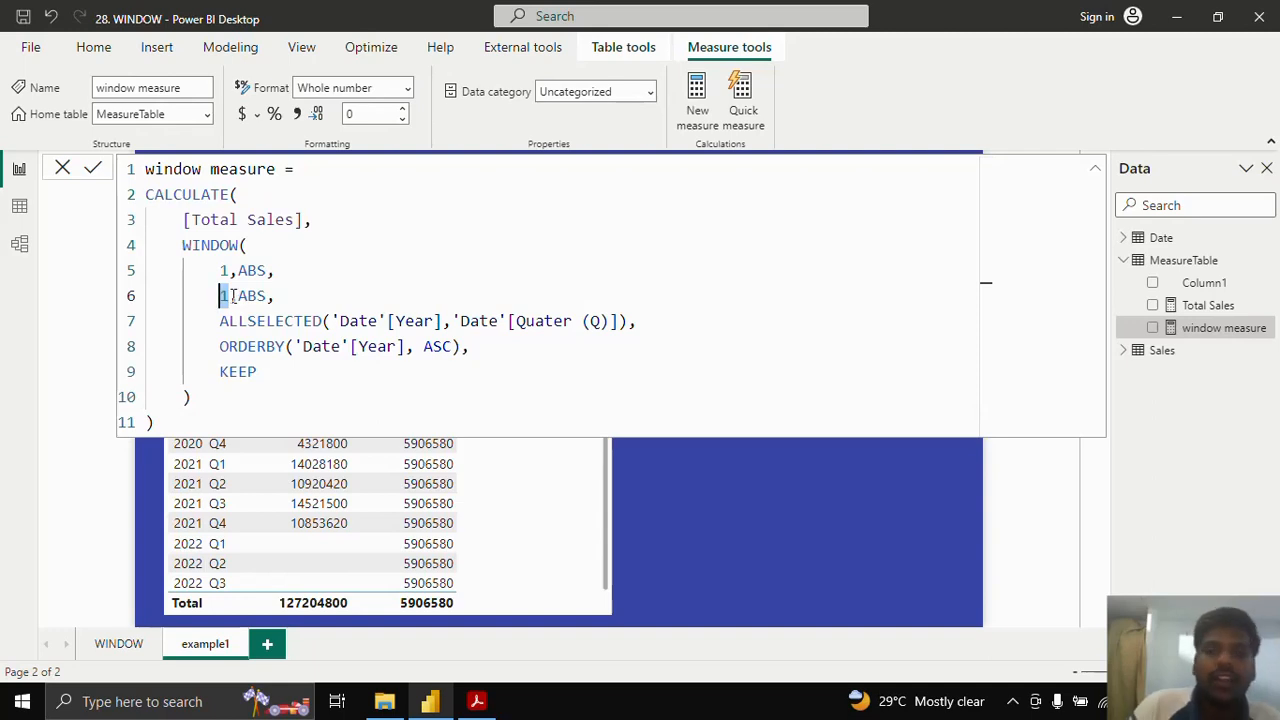
type("2")
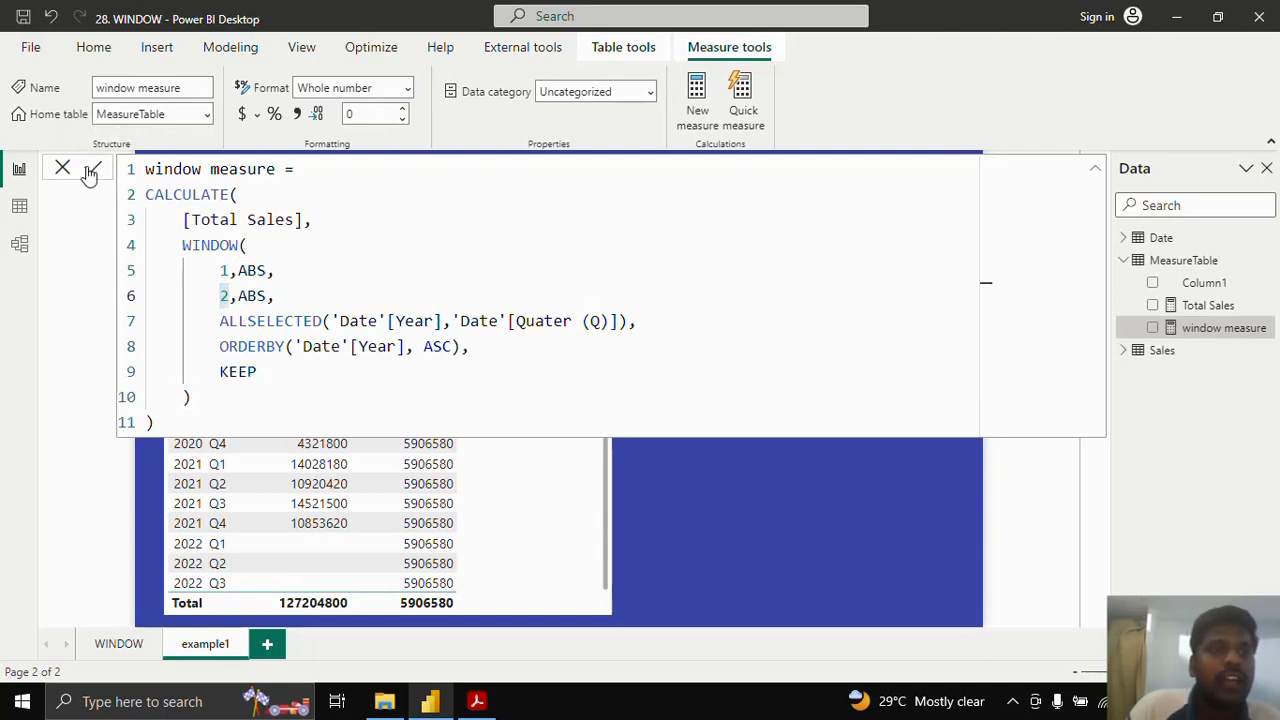
left_click(679, 480)
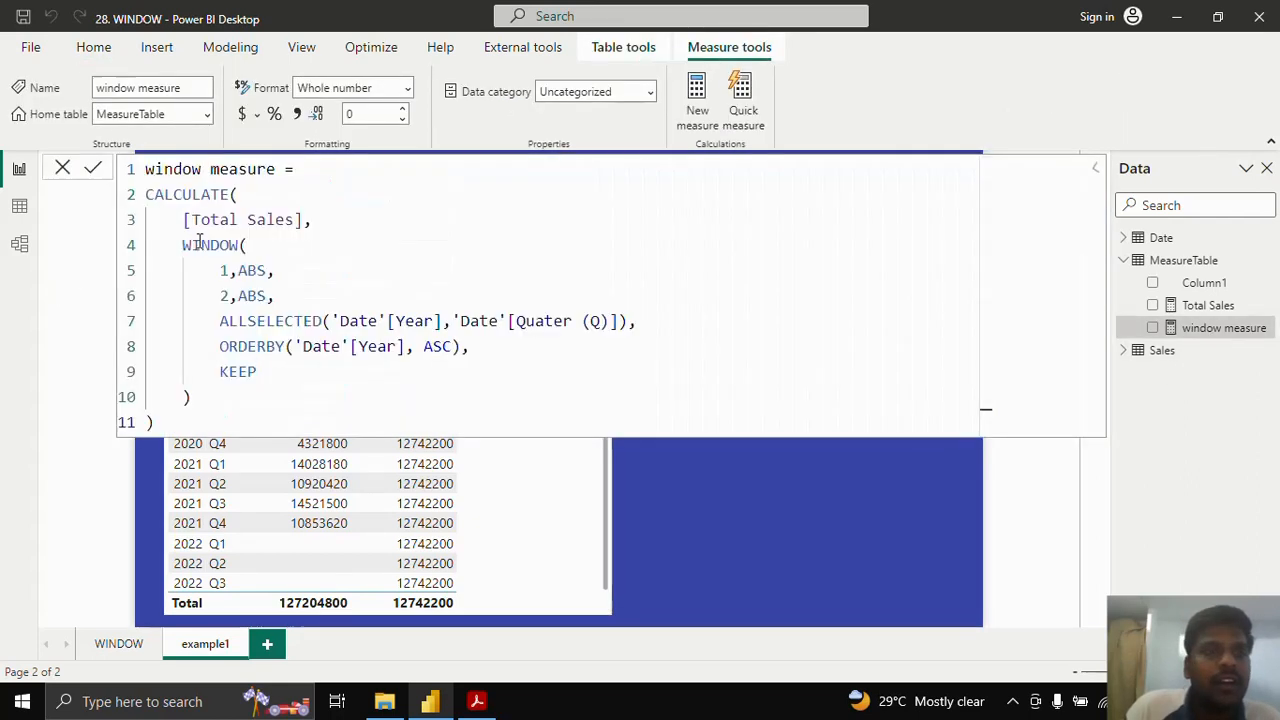
double_click(252, 270)
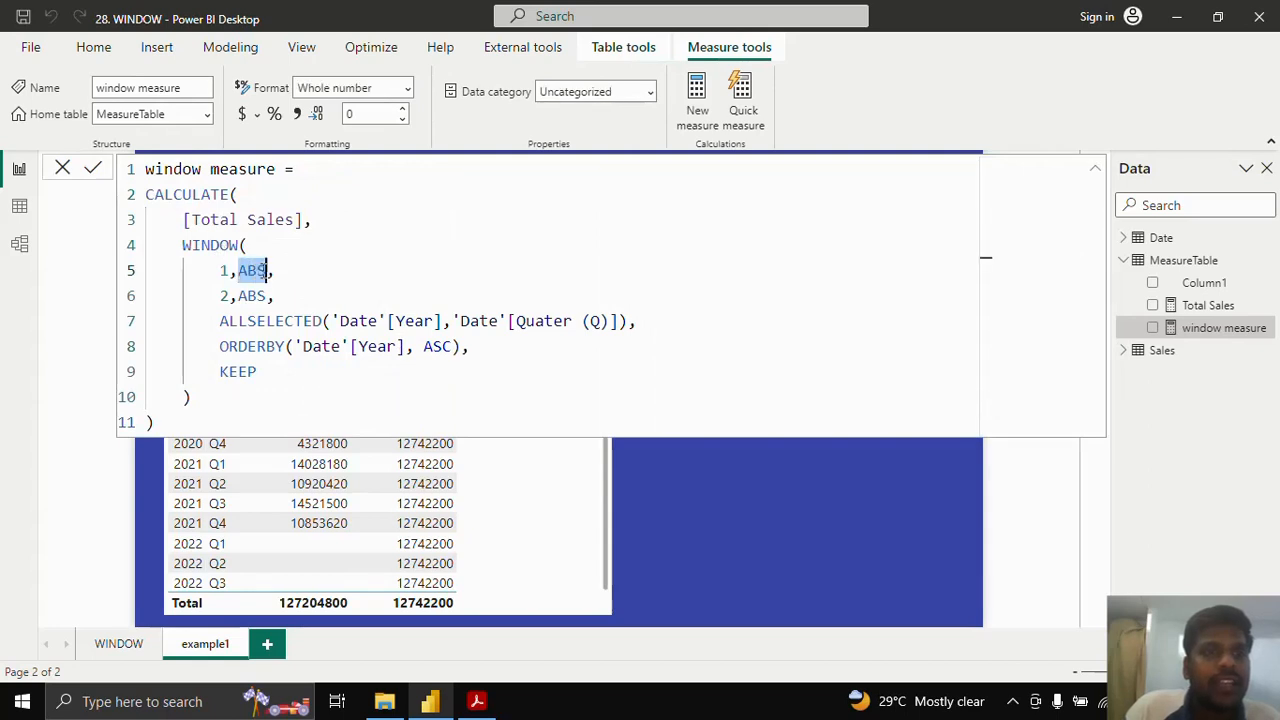
left_click(266, 270)
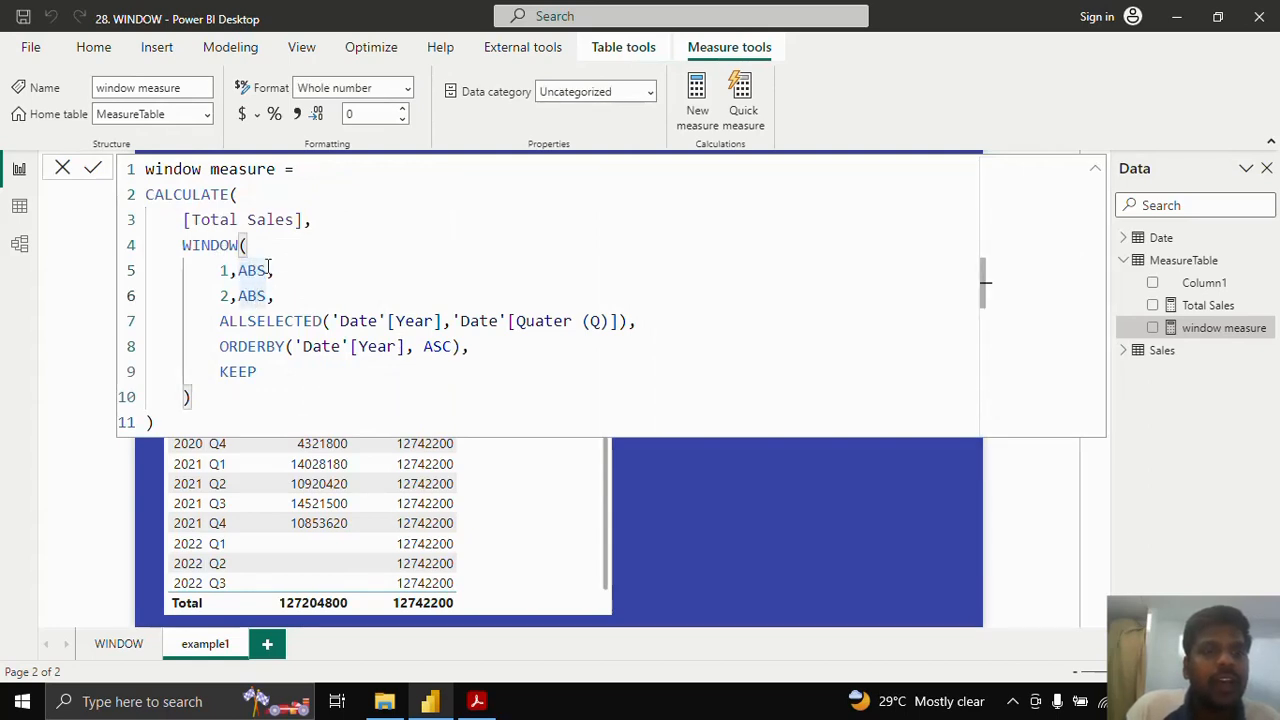
left_click_drag(268, 270, 240, 268)
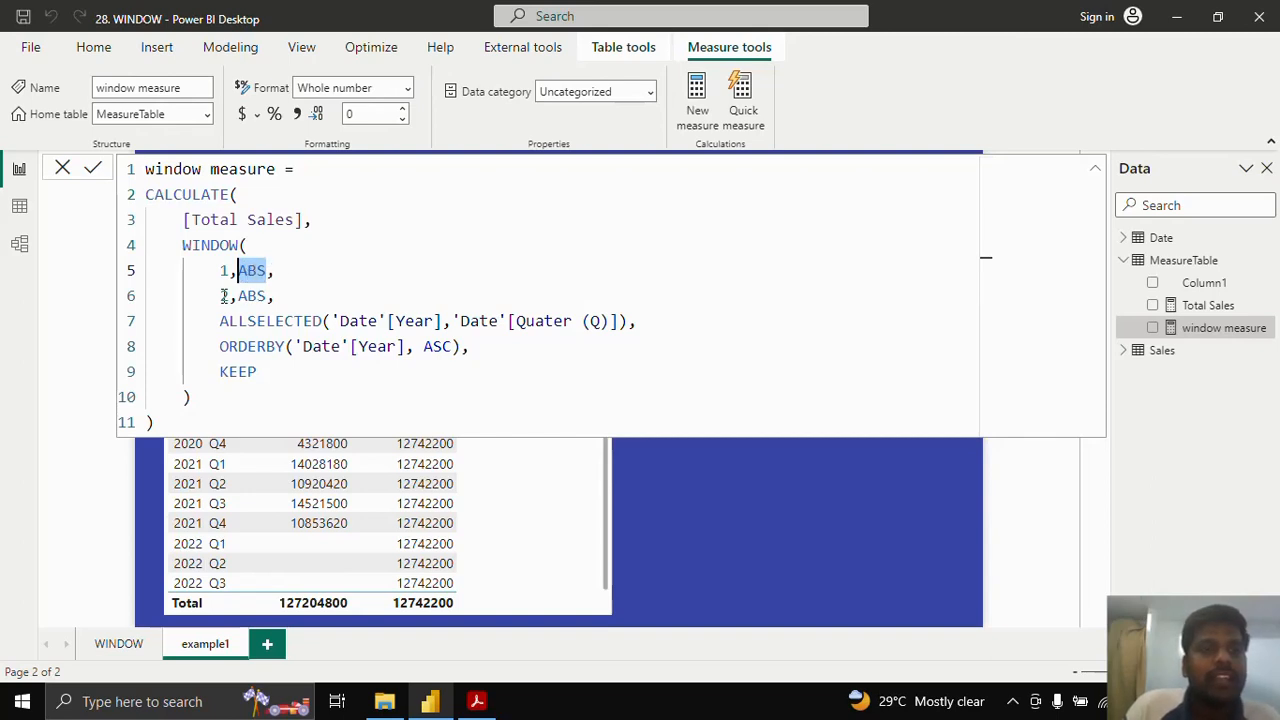
left_click_drag(222, 296, 270, 296)
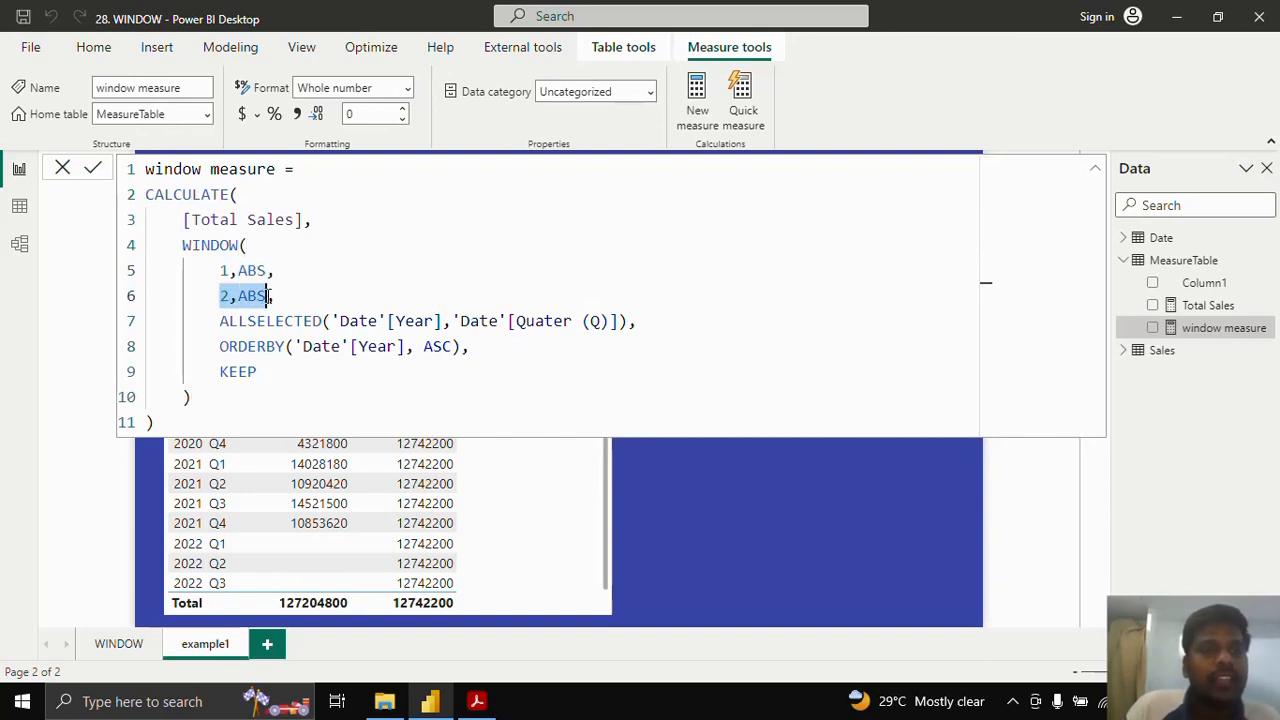
- Add PARTITIONBY('Date'[Year]) on a new line after KEEP in window measure, commit the formula and return to the table visual
left_click(267, 370)
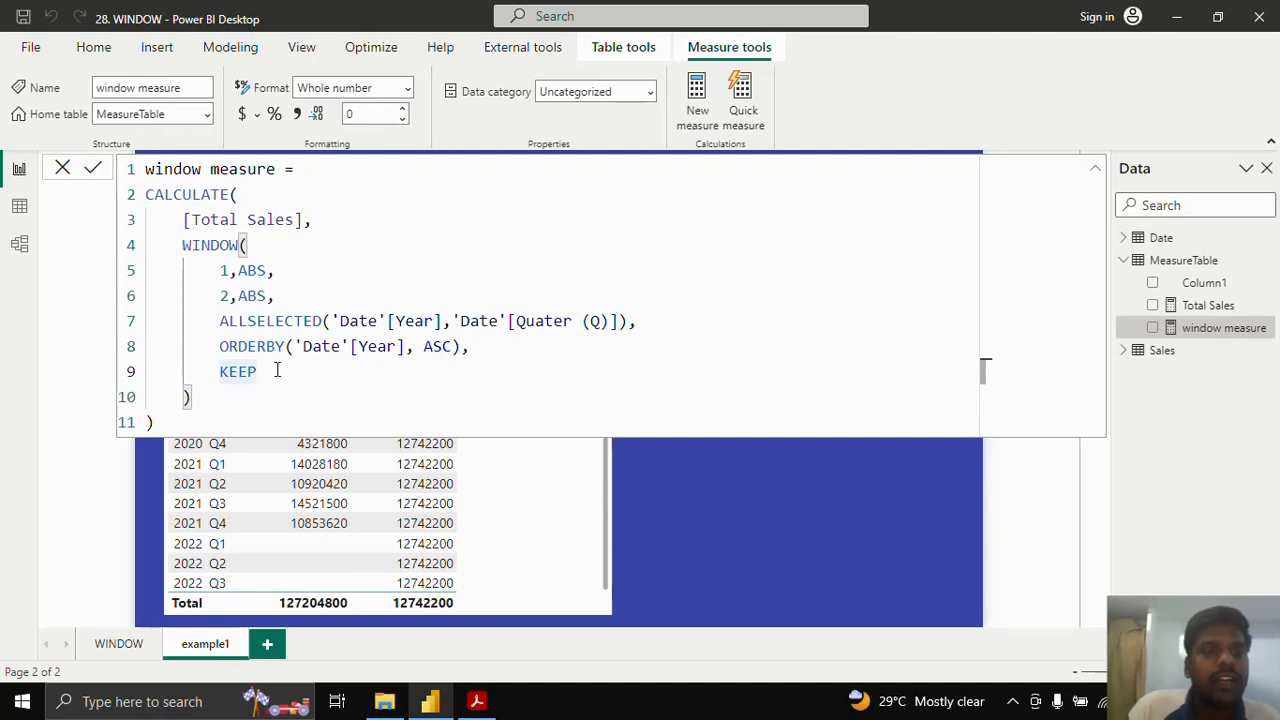
type(",")
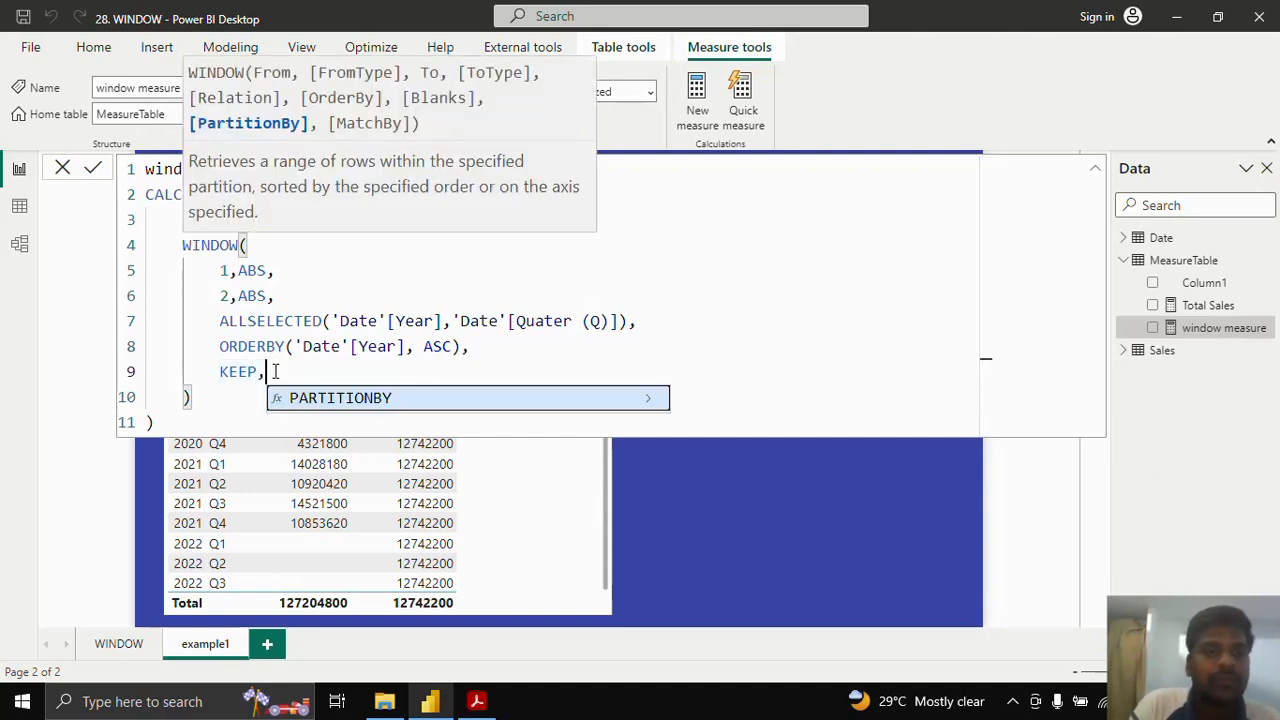
key("shift+Return")
key("Tab")
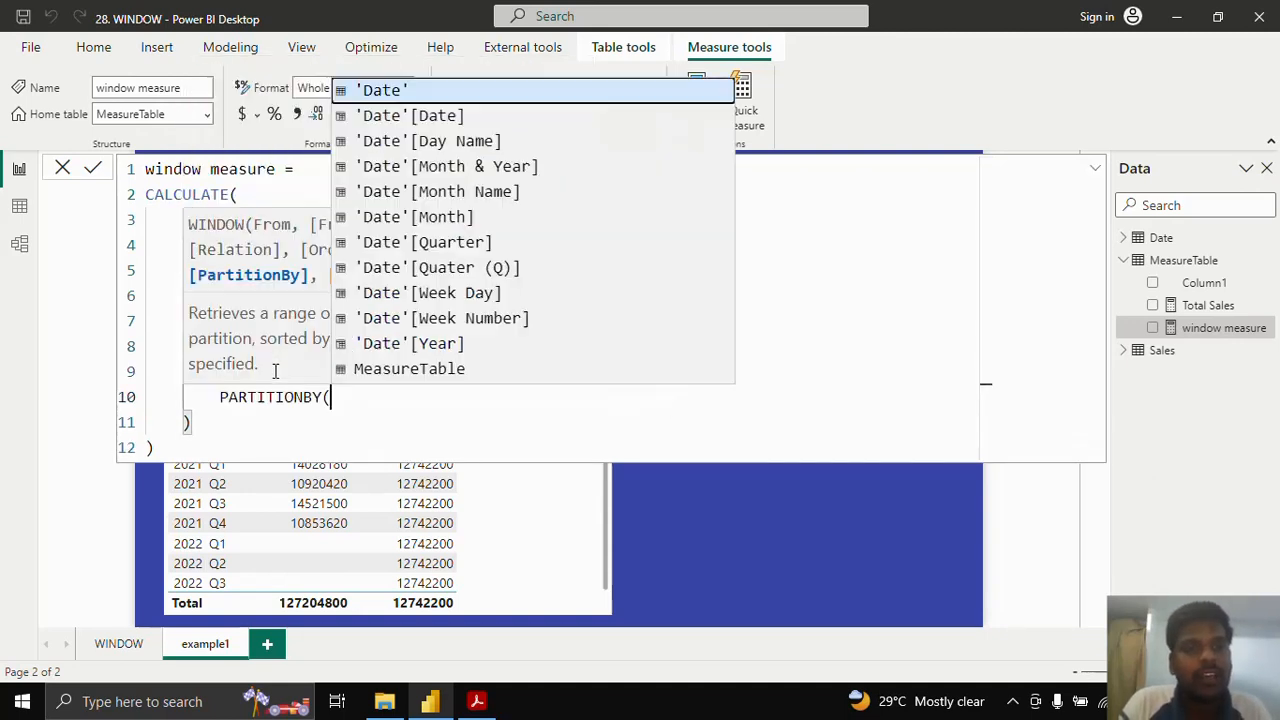
left_click(406, 345)
type(")")
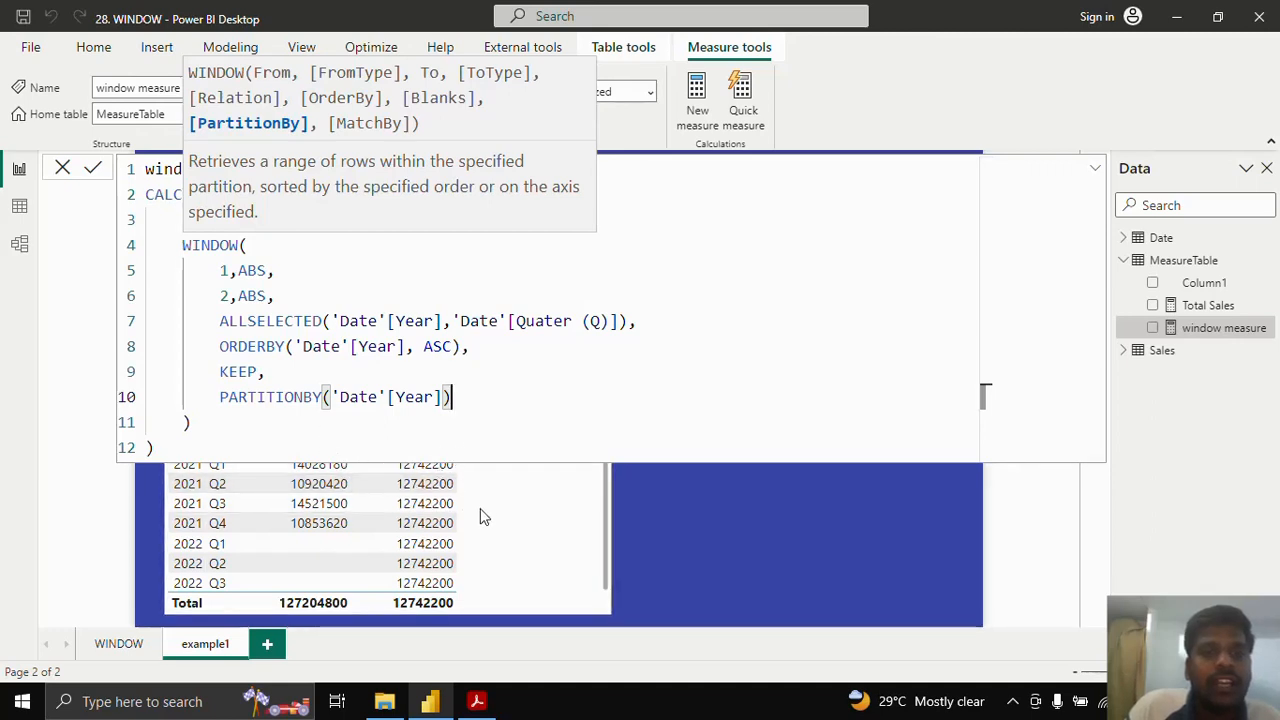
left_click(93, 170)
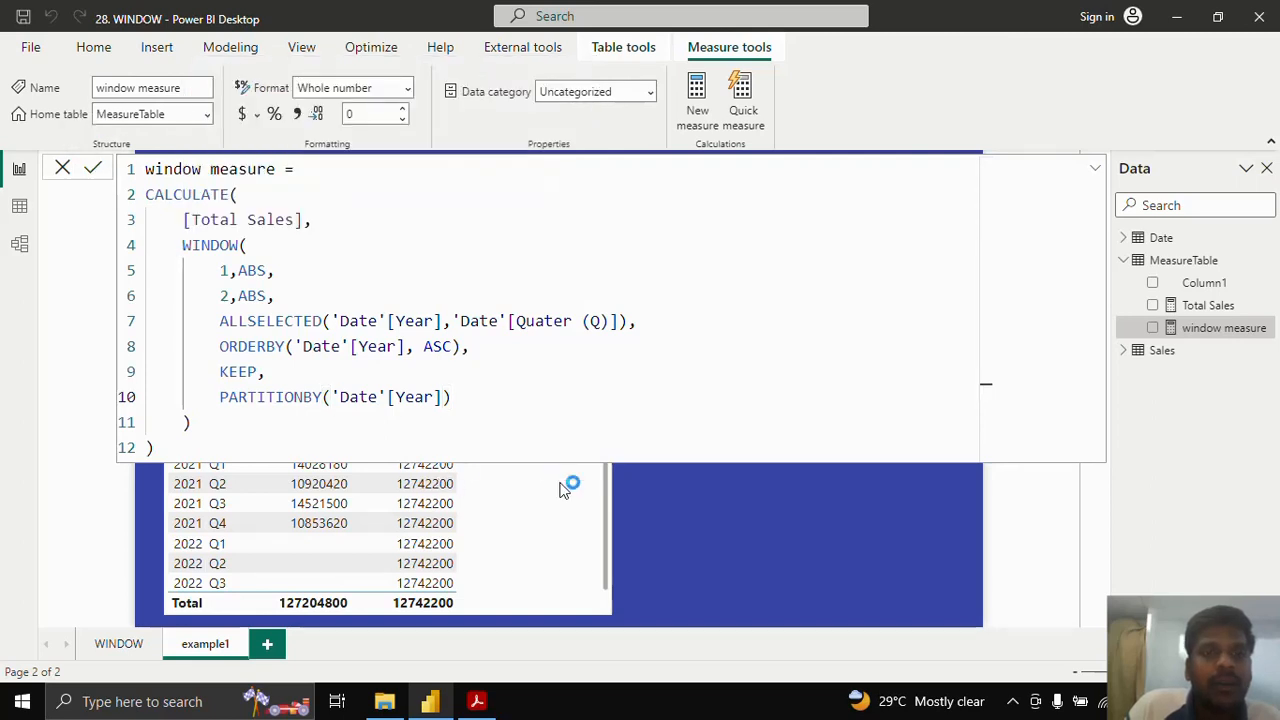
left_click(664, 500)
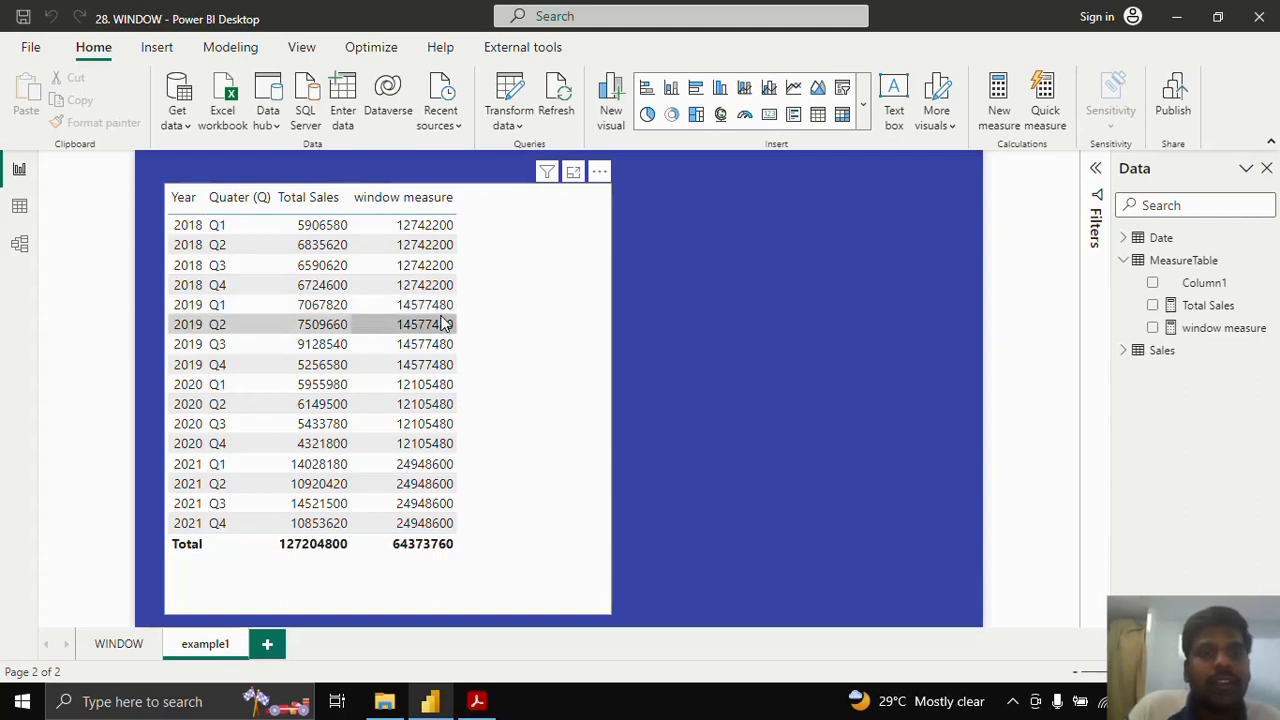
- Reopen window measure, delete the PARTITIONBY('Date'[Year]) line and commit the formula
left_click(1205, 330)
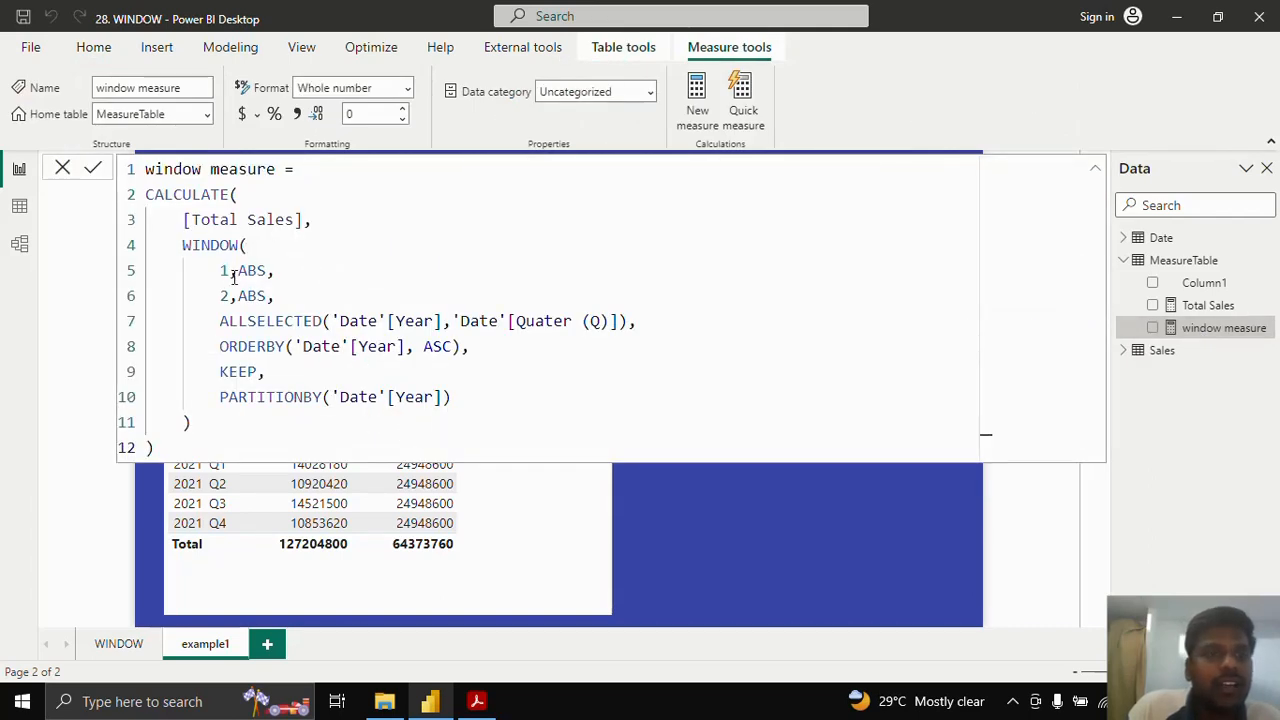
left_click_drag(217, 271, 230, 297)
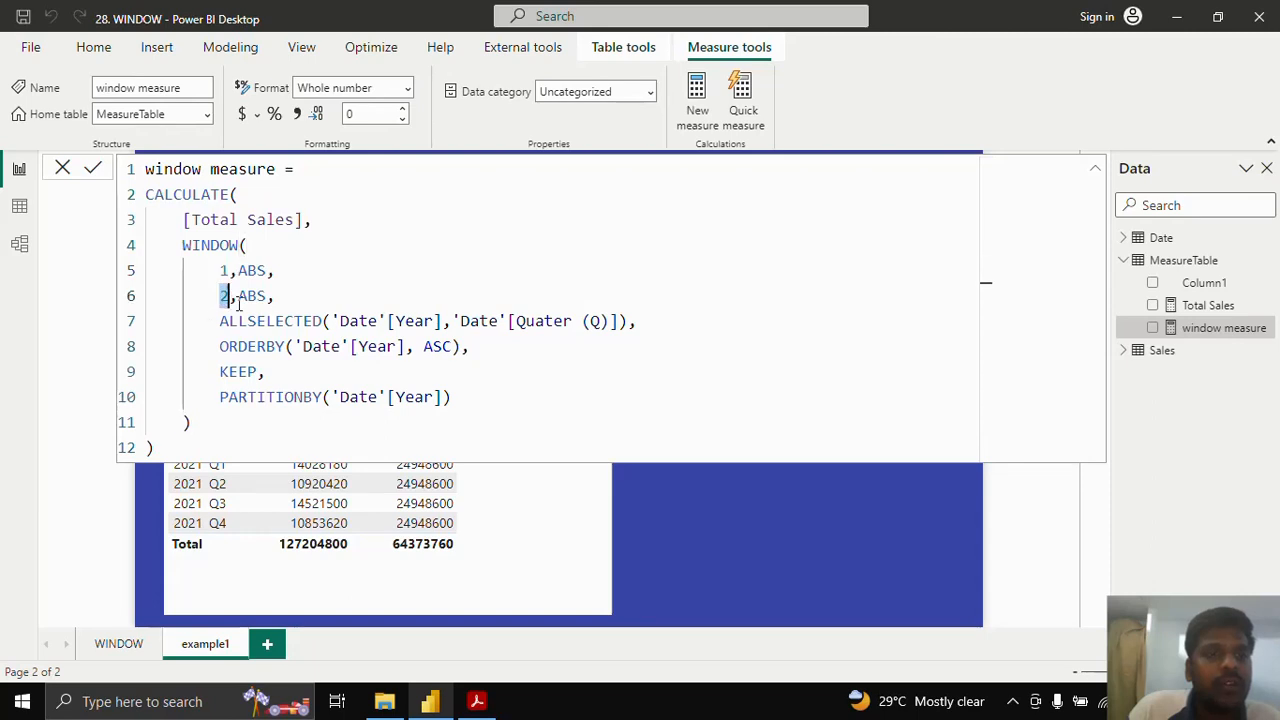
left_click(319, 302)
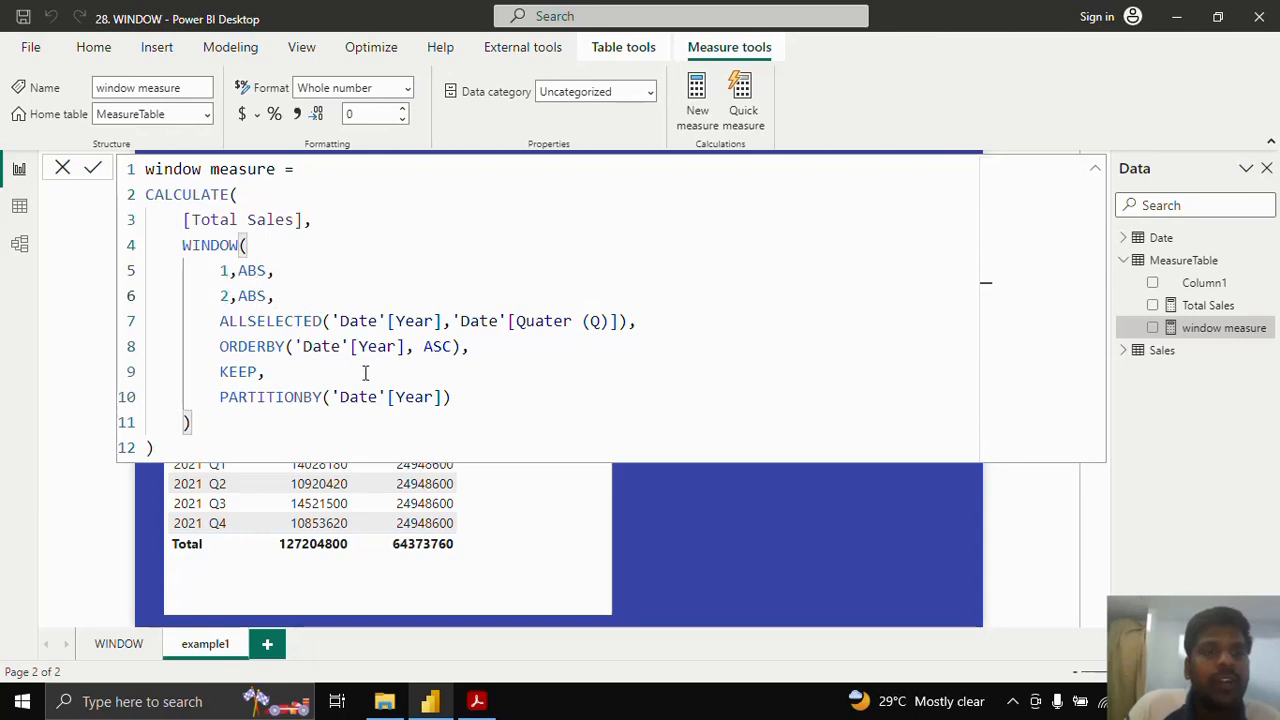
left_click_drag(452, 397, 210, 396)
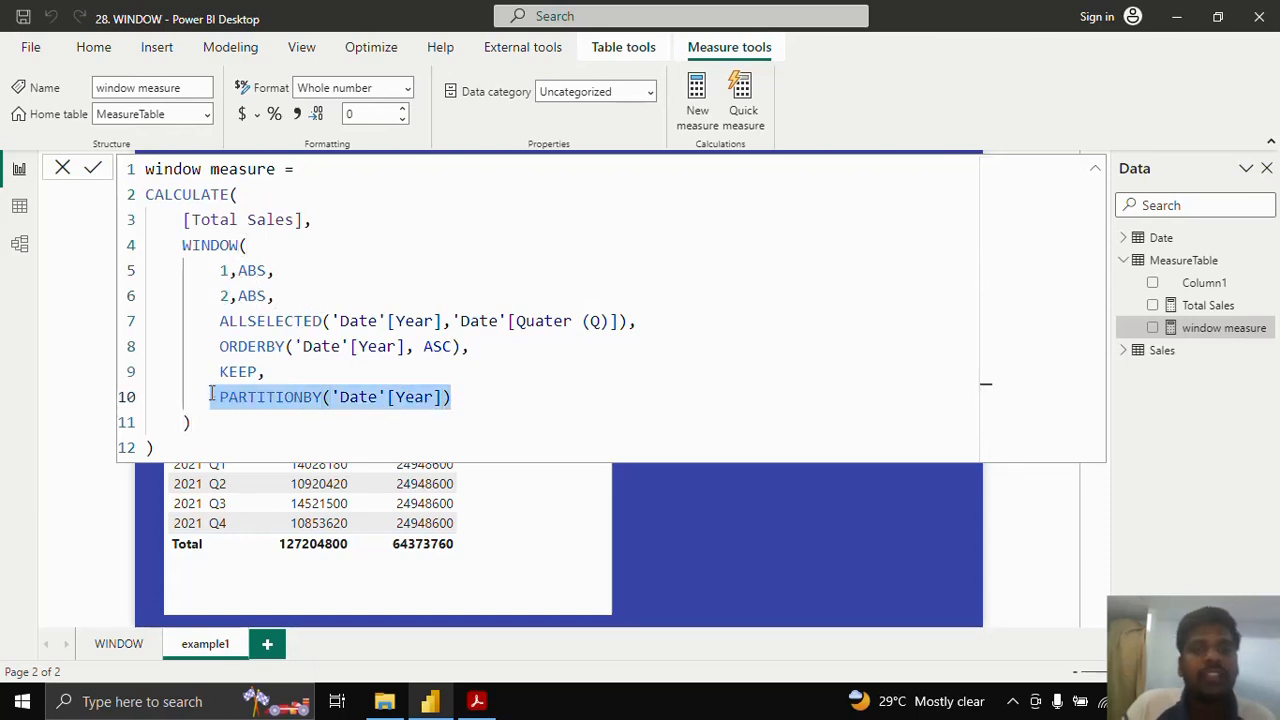
key("BackSpace")
key("BackSpace")
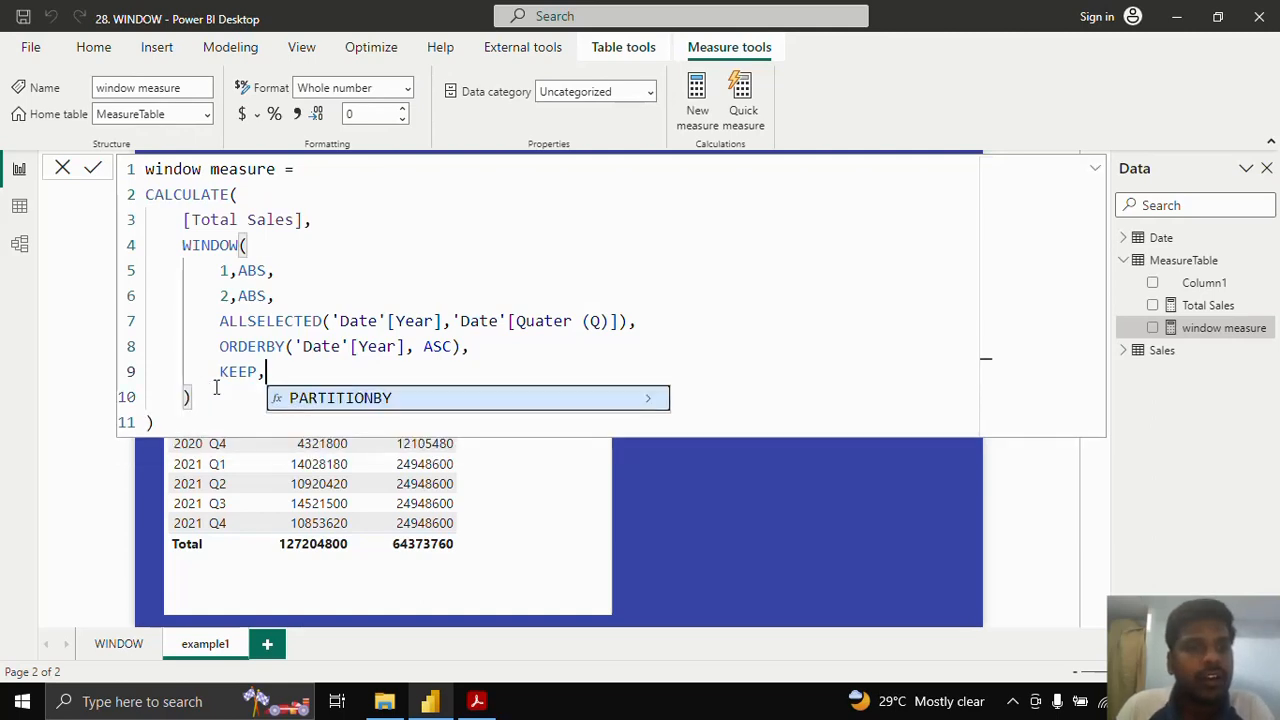
left_click(92, 170)
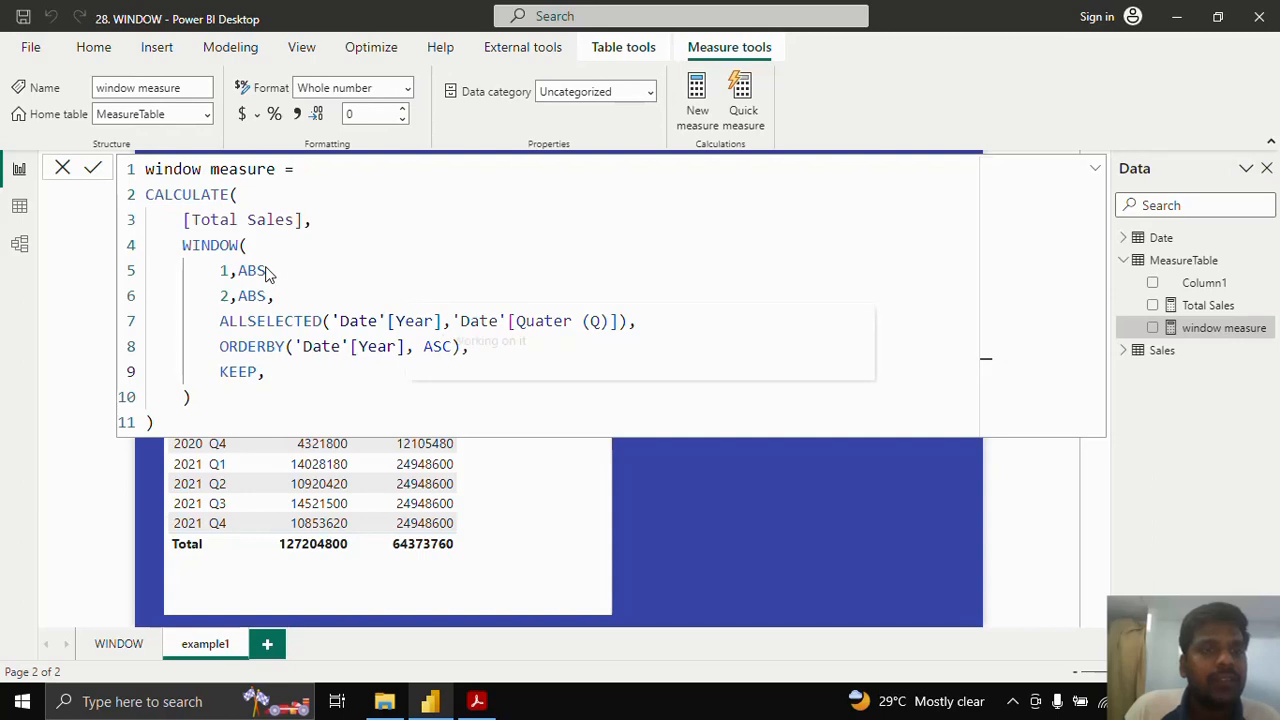
- Set both the start and the end of the window in window measure to 1,REL and commit the formula
left_click(232, 292)
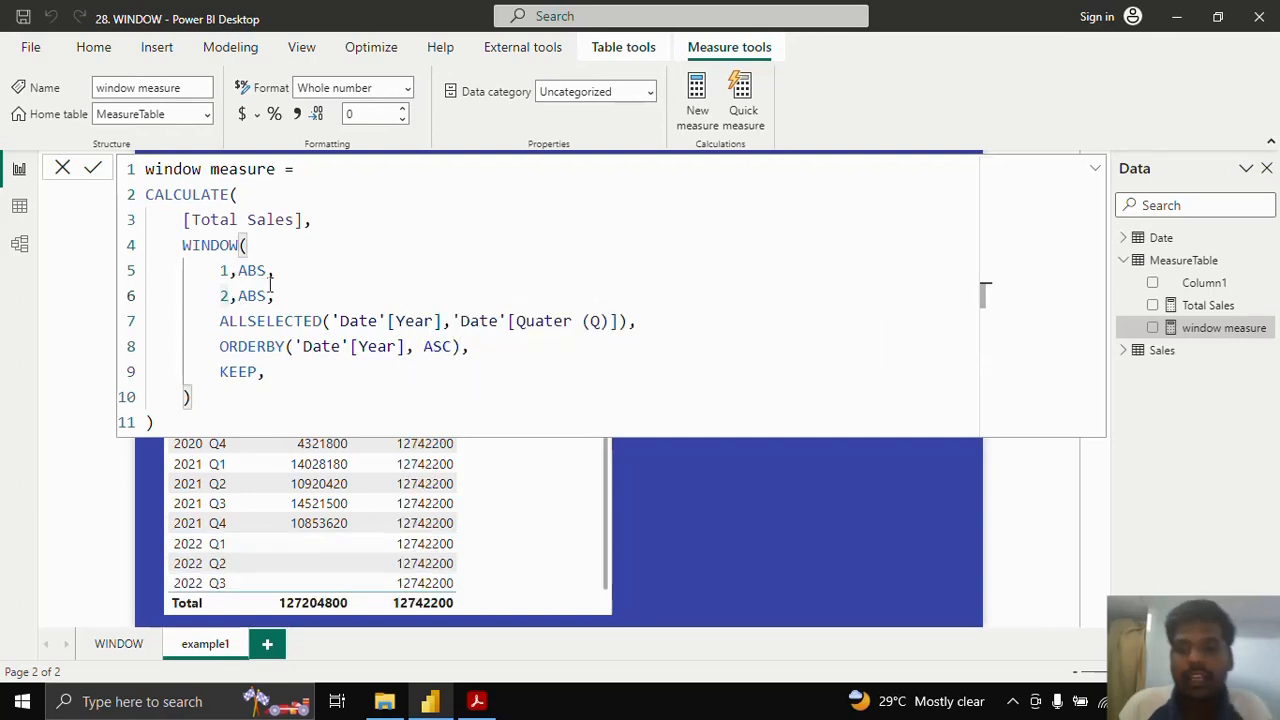
key("BackSpace")
type("1")
left_click_drag(266, 271, 247, 270)
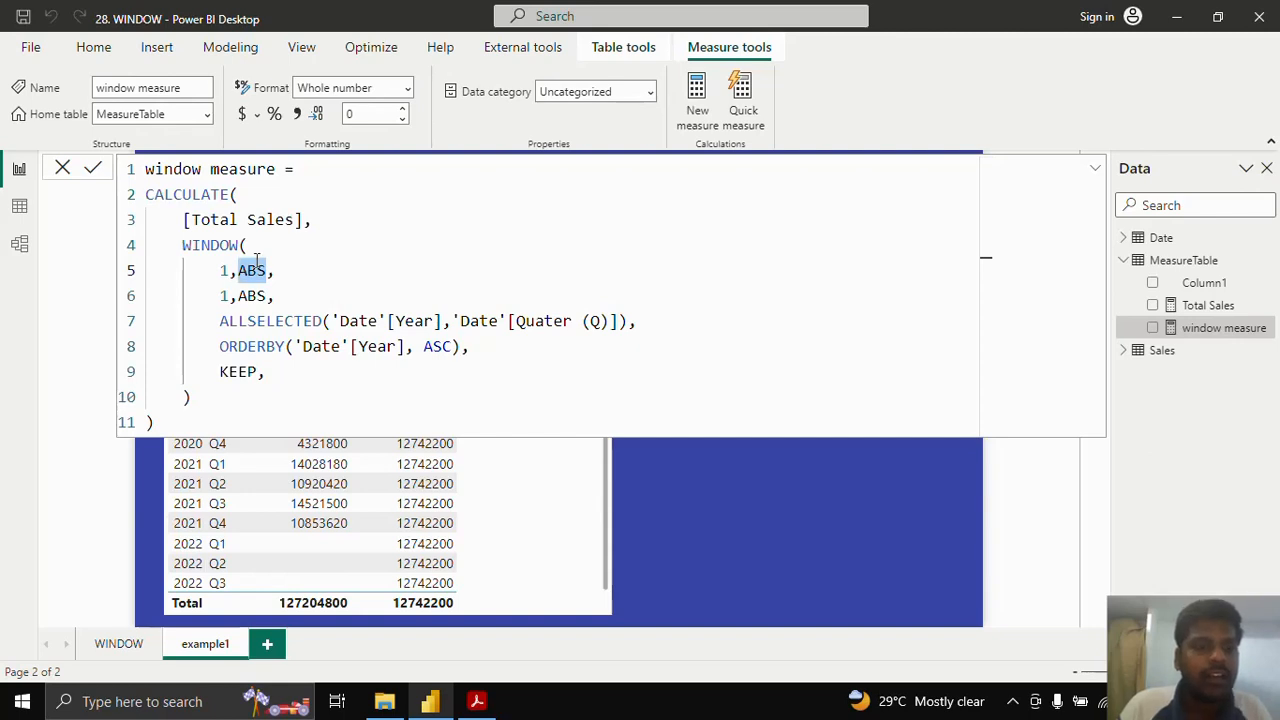
key("BackSpace")
type("R")
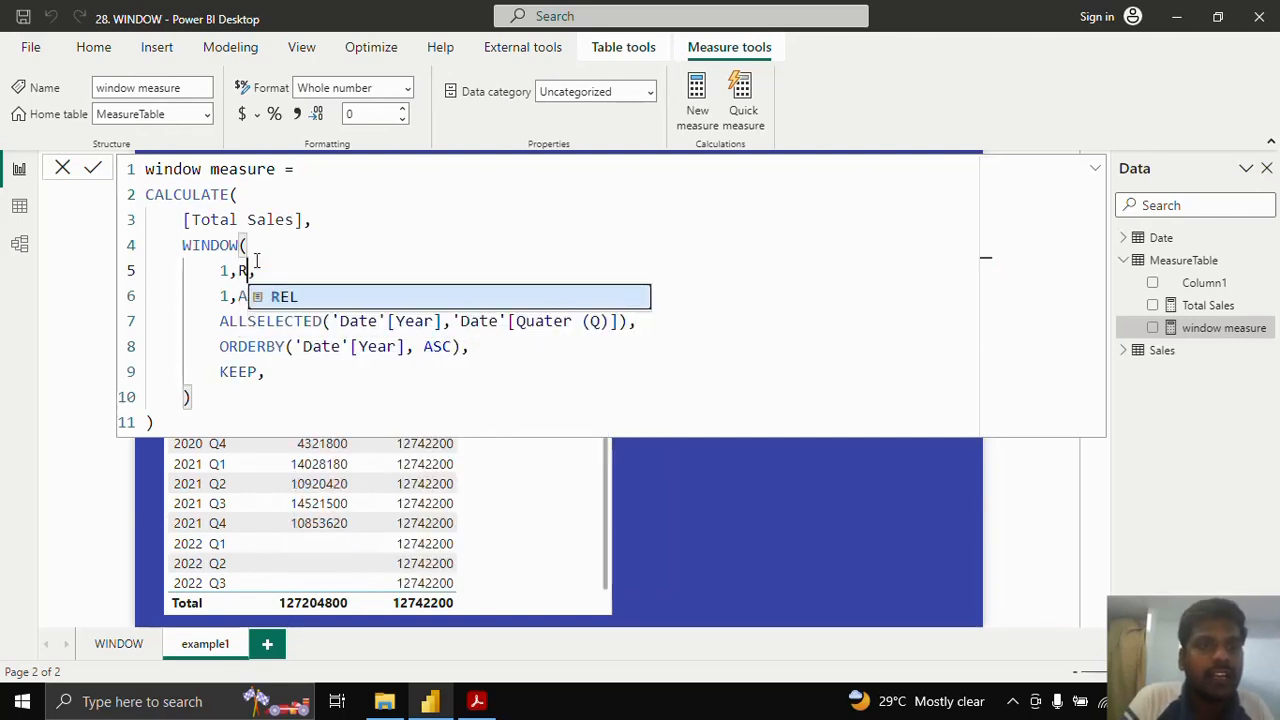
type("EL")
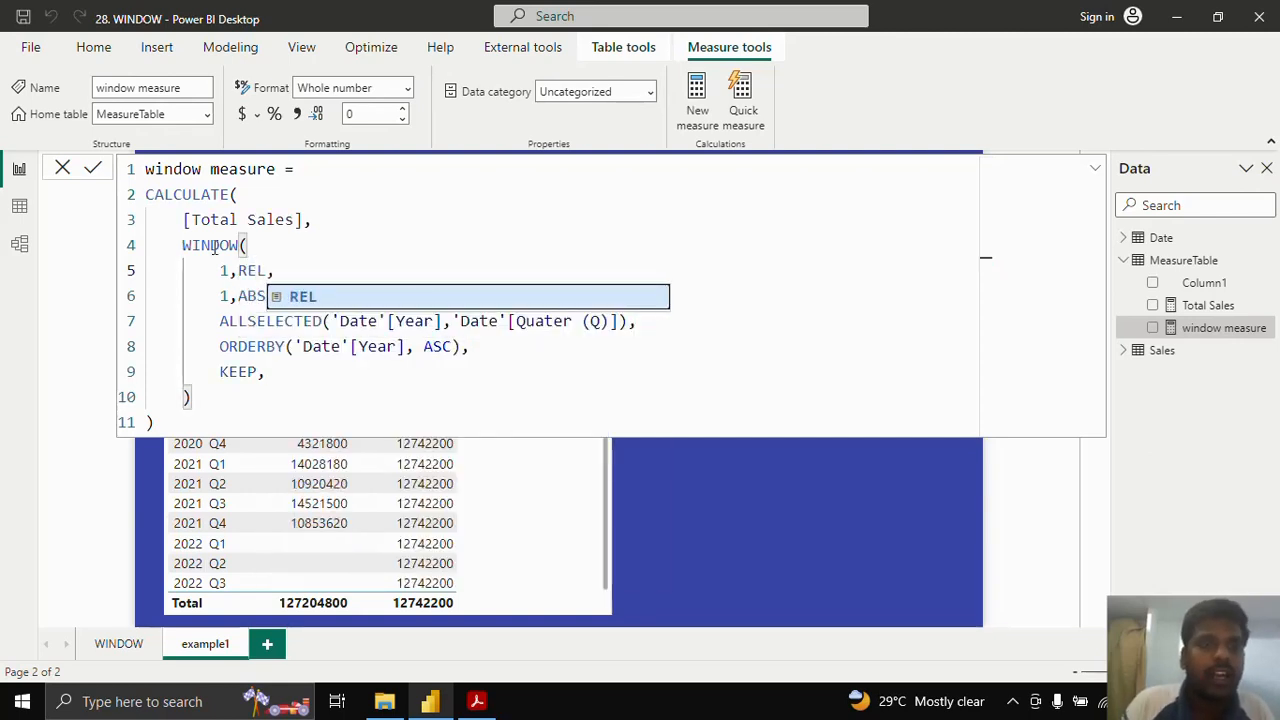
left_click_drag(239, 297, 257, 296)
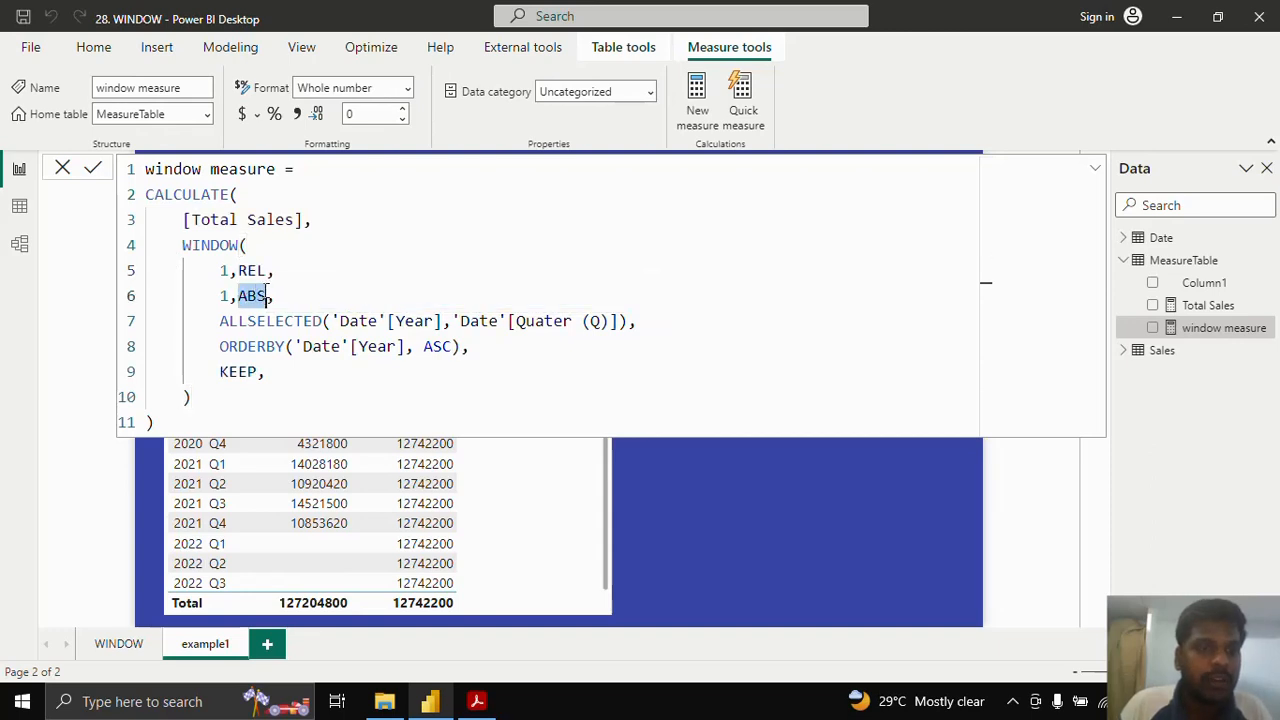
type("REL")
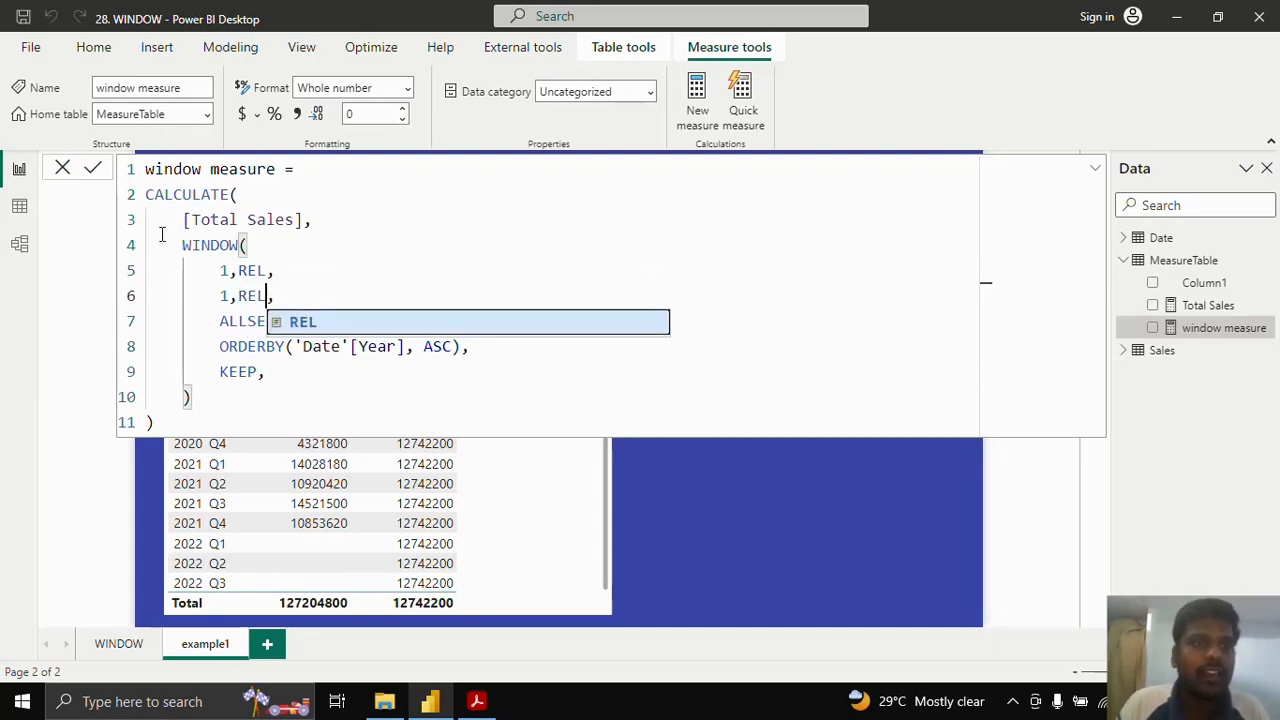
left_click(96, 170)
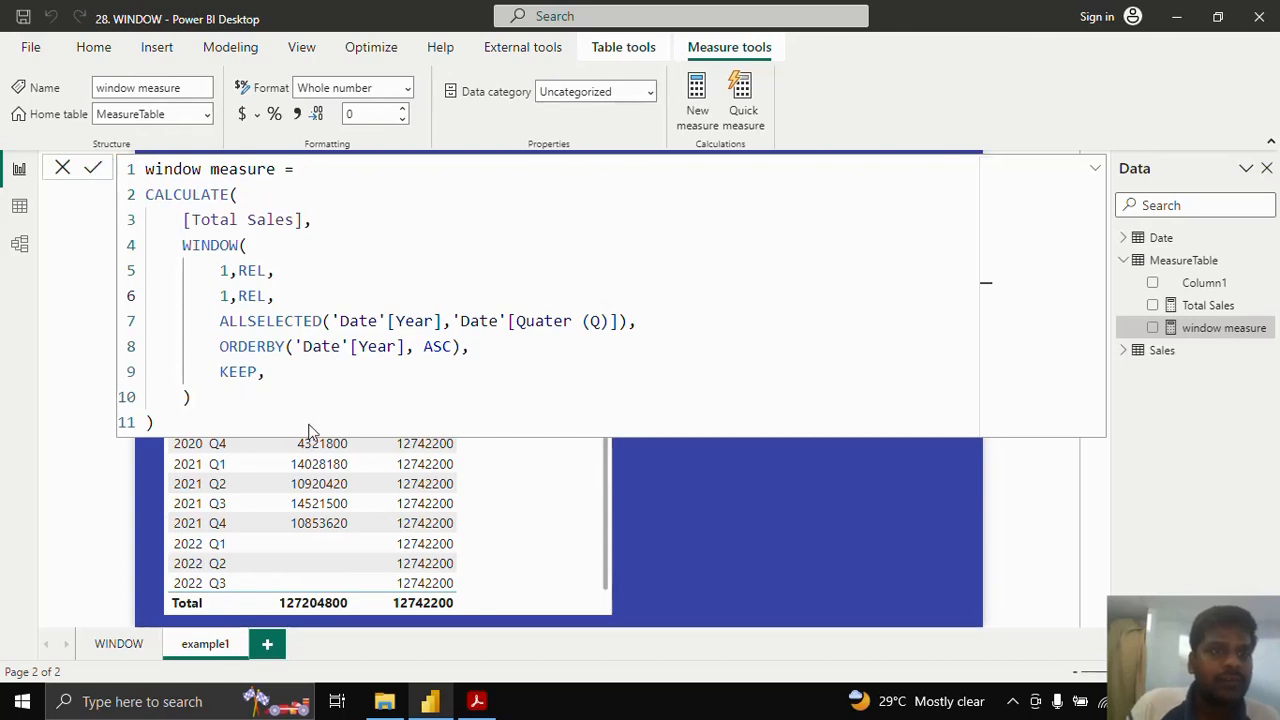
- Remove the trailing comma after KEEP in window measure, commit the formula and close the formula view
left_click(265, 371)
key("BackSpace")
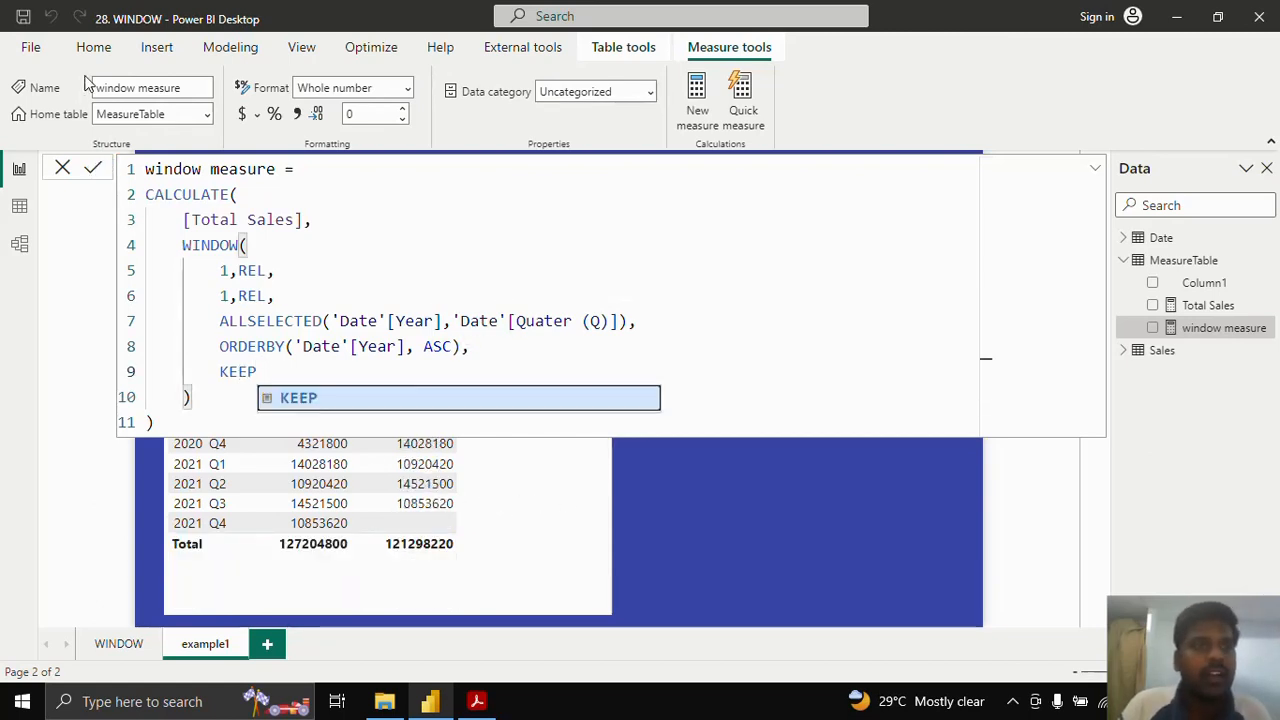
left_click(94, 170)
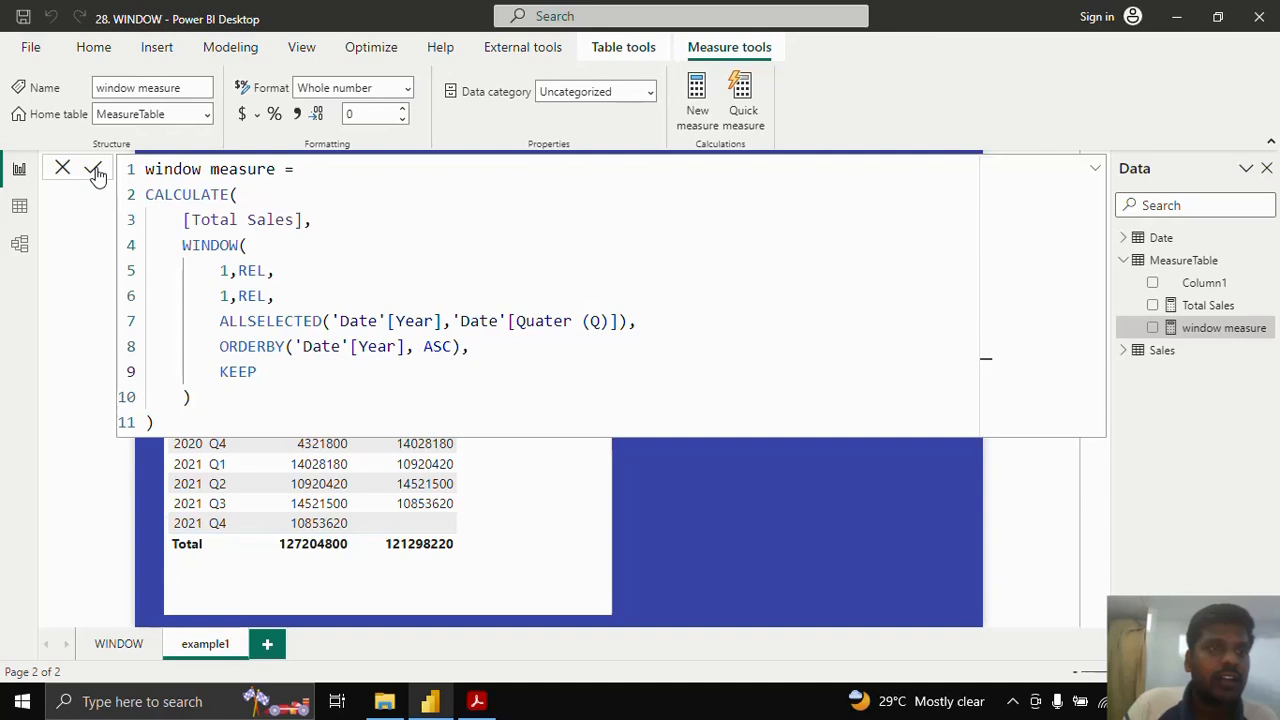
left_click(699, 490)
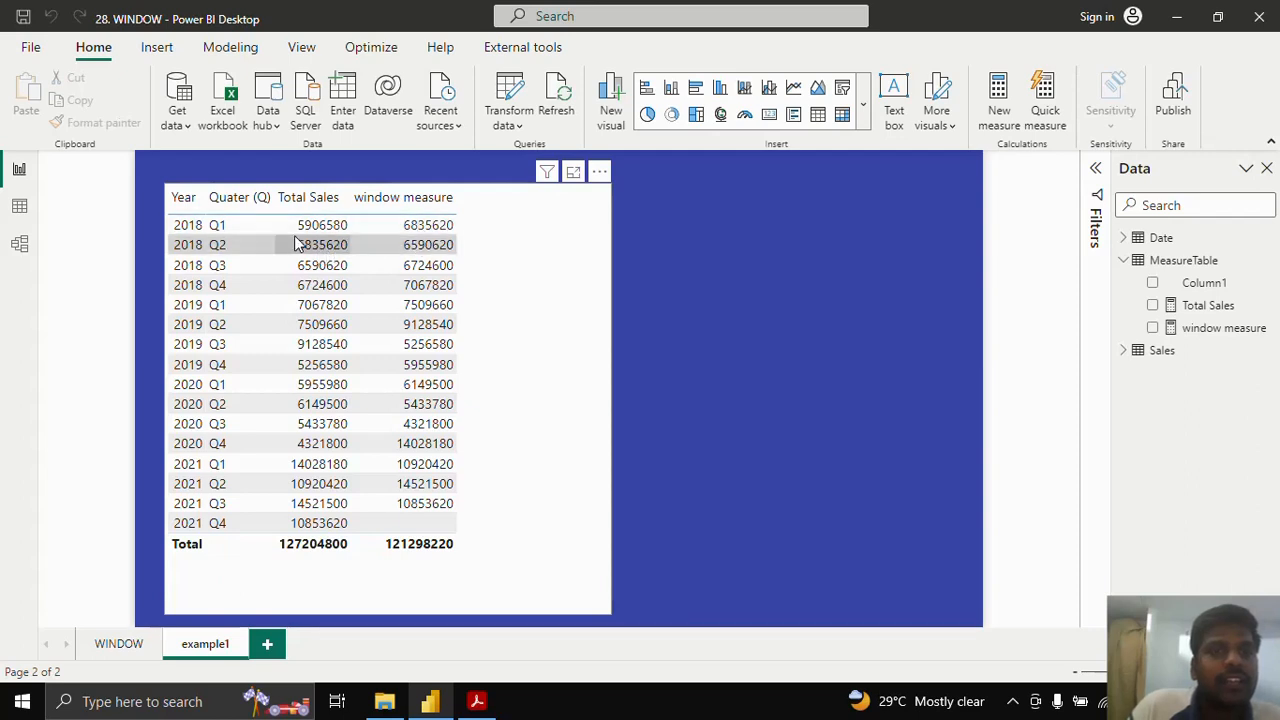
- Change the start of the window in window measure to 0,REL, commit the formula and return to the table visual
left_click(1213, 330)
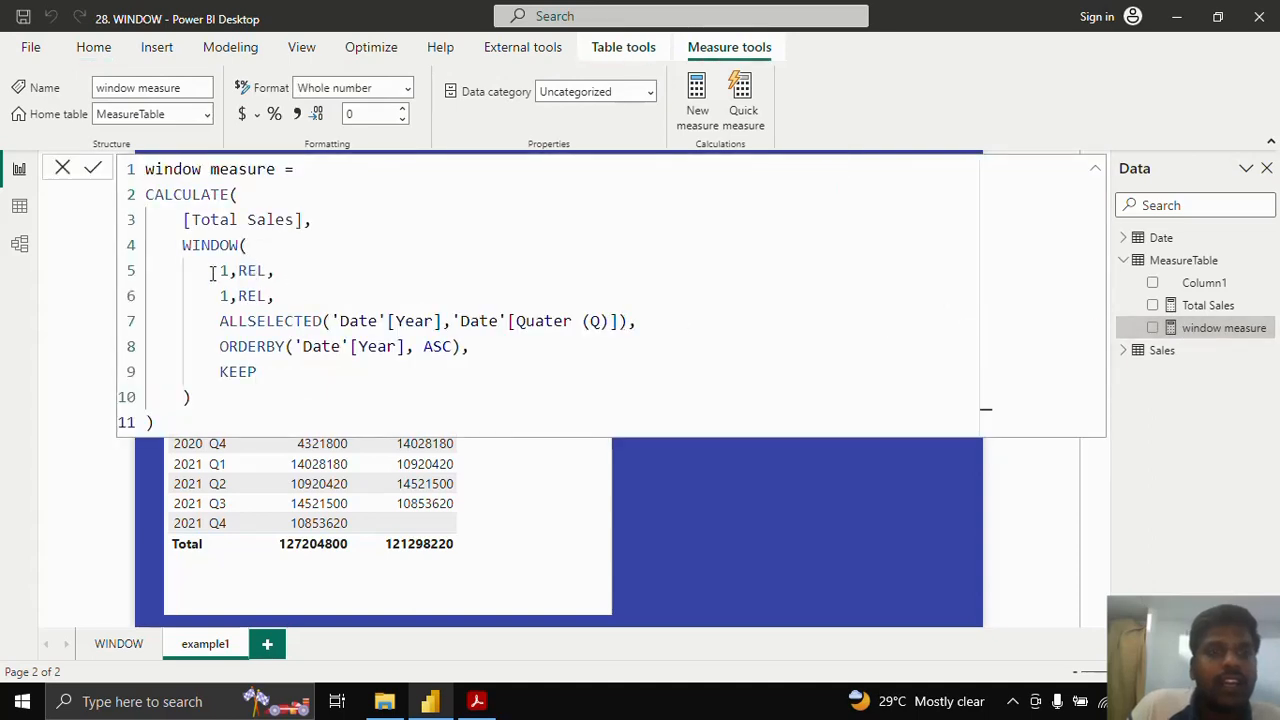
left_click(229, 270)
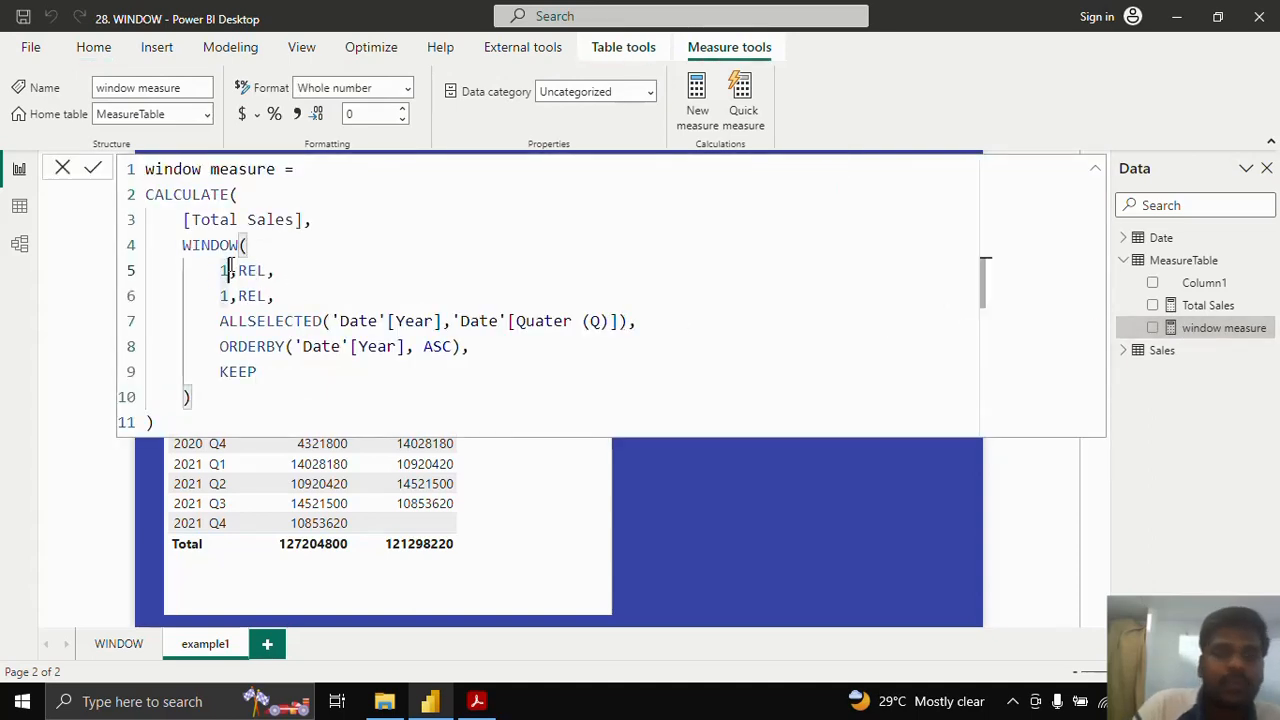
key("BackSpace")
type("0")
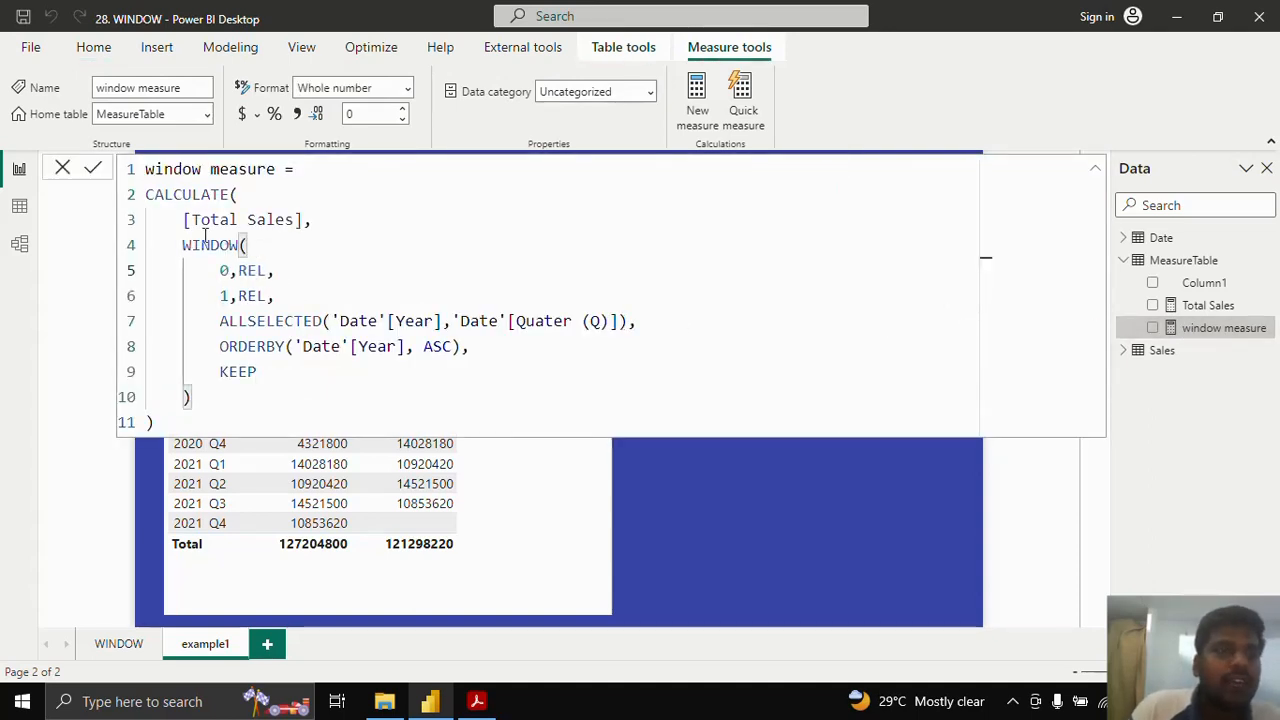
left_click(95, 170)
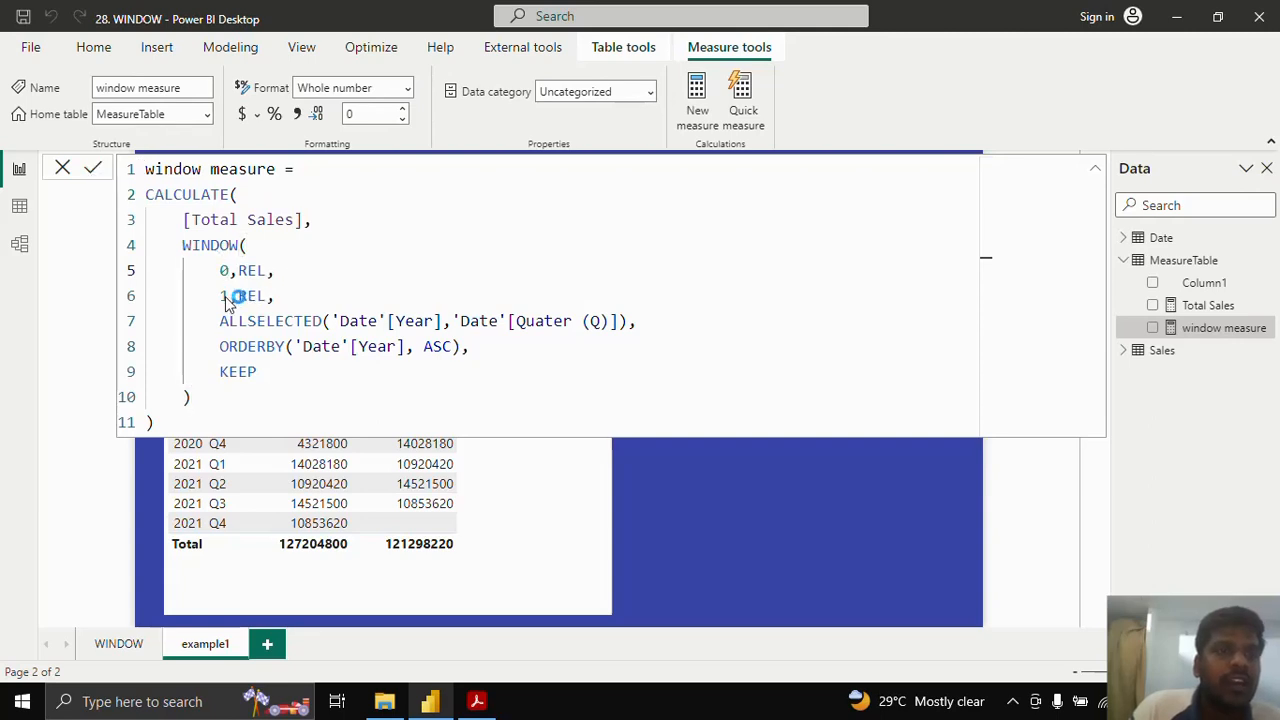
left_click(640, 492)
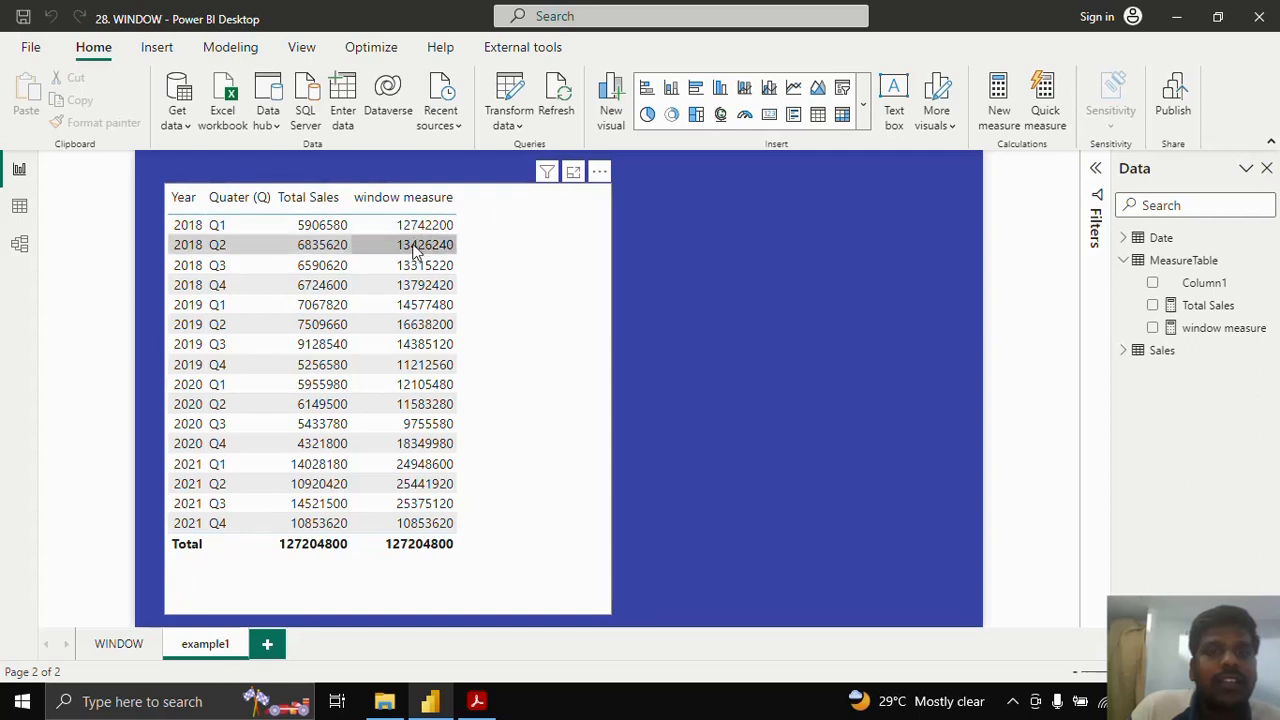
- Change the end of the window in window measure to 3,REL, commit the formula and return to the table visual
left_click(1195, 330)
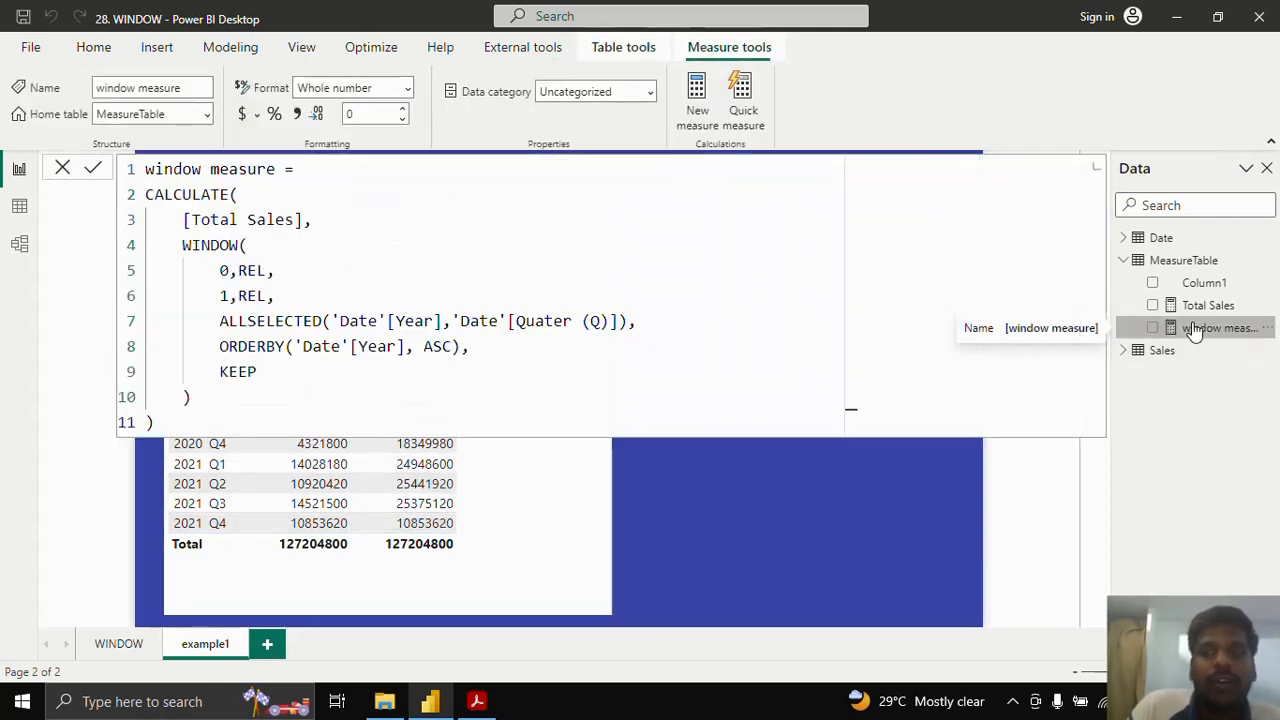
left_click(228, 290)
left_click(229, 292)
key("BackSpace")
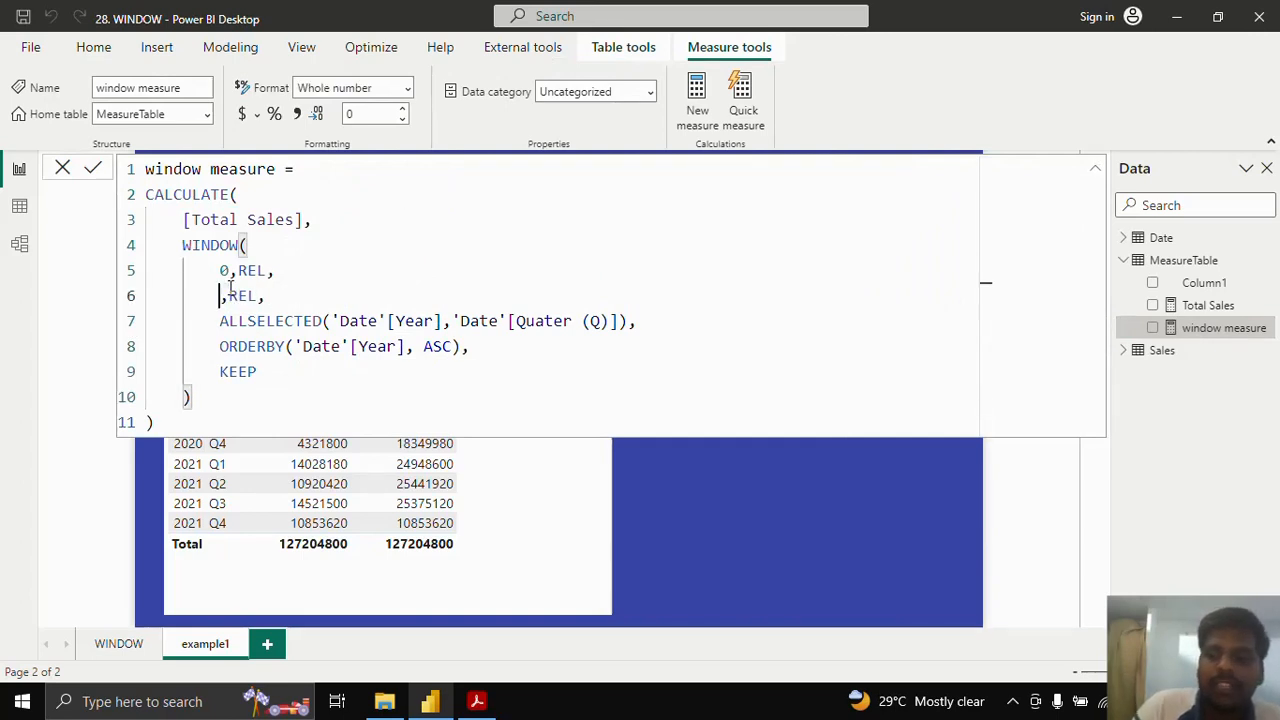
type("3")
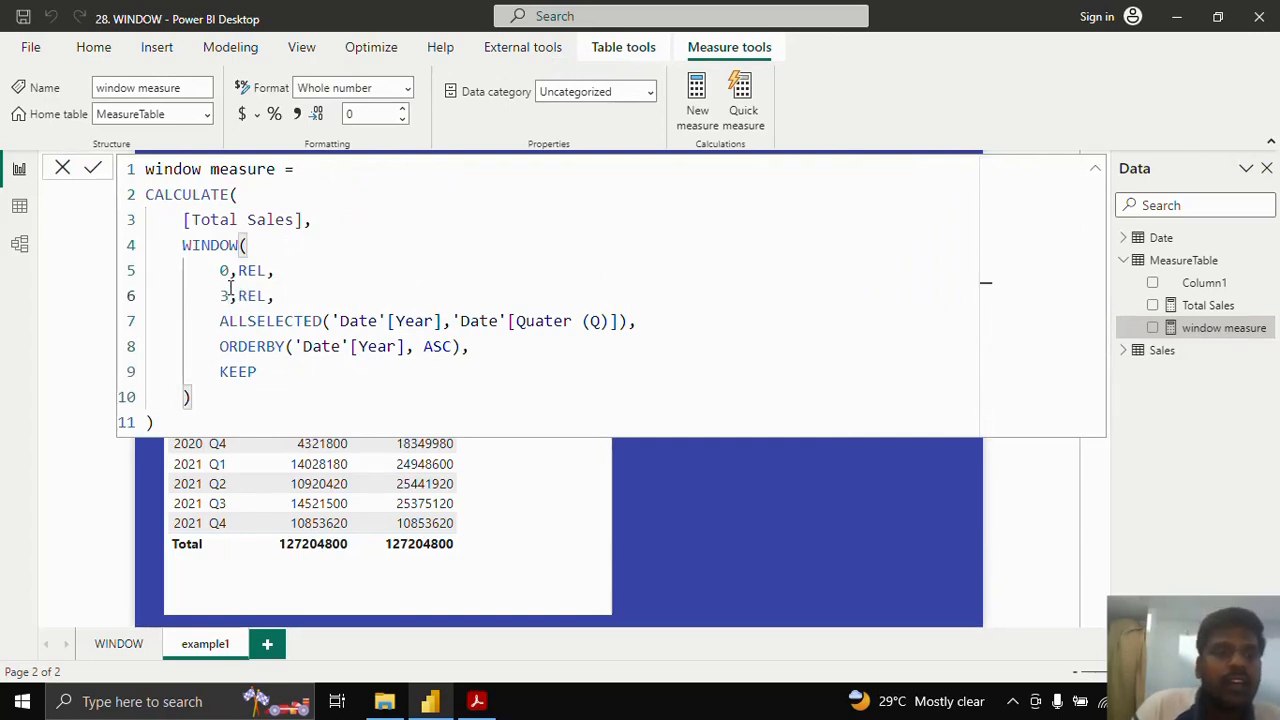
left_click(93, 168)
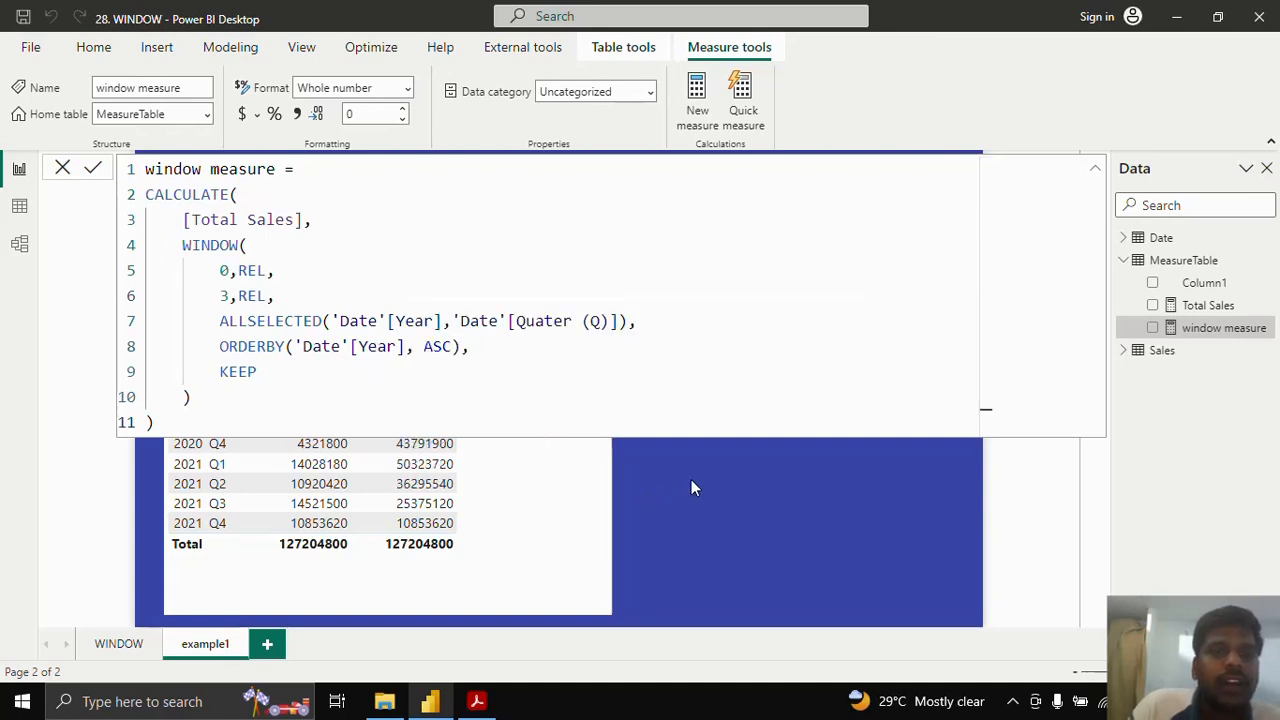
left_click(691, 480)
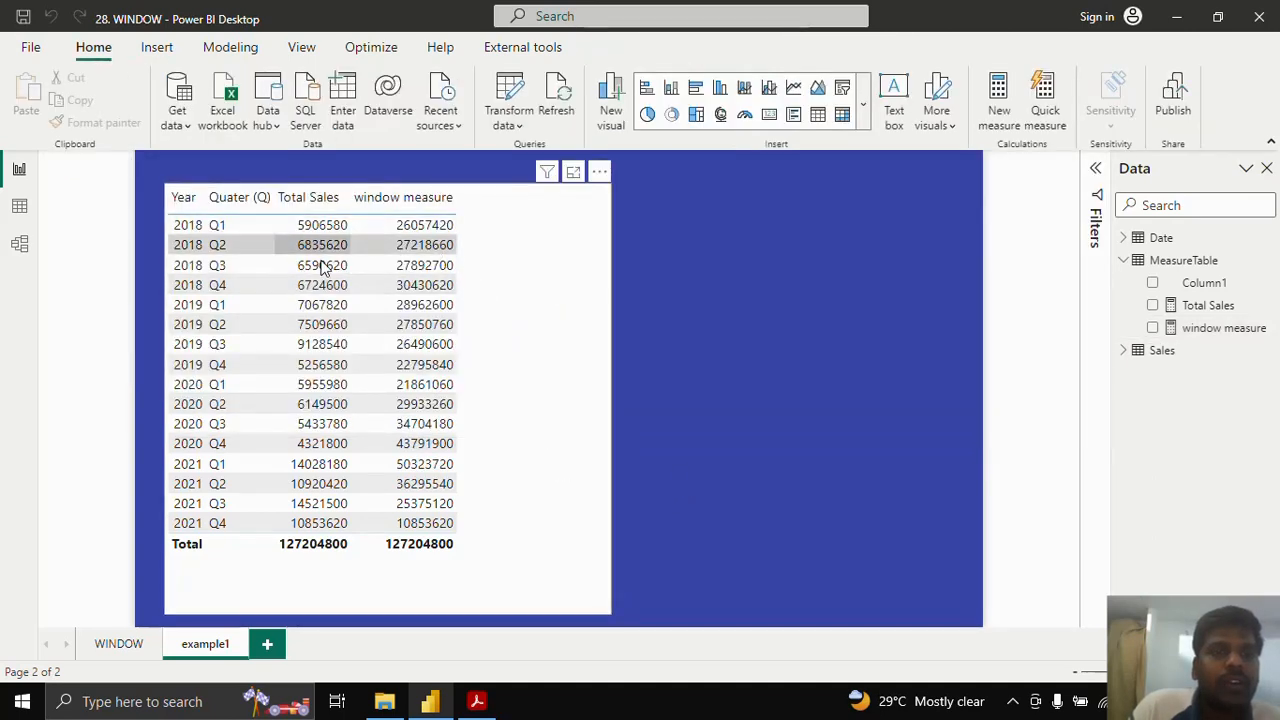
- Set the window in window measure to start at -2,REL and end at 0,REL, commit the formula and return to the table visual
left_click(1220, 328)
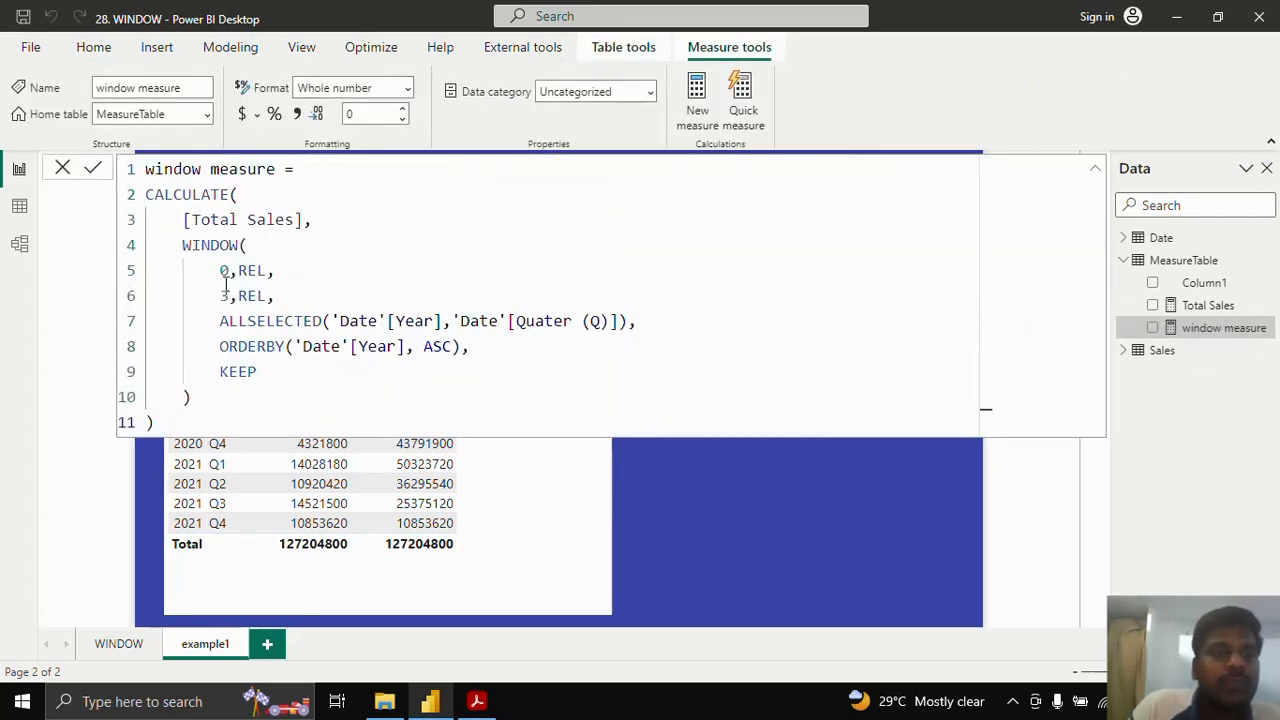
left_click(226, 270)
key("BackSpace")
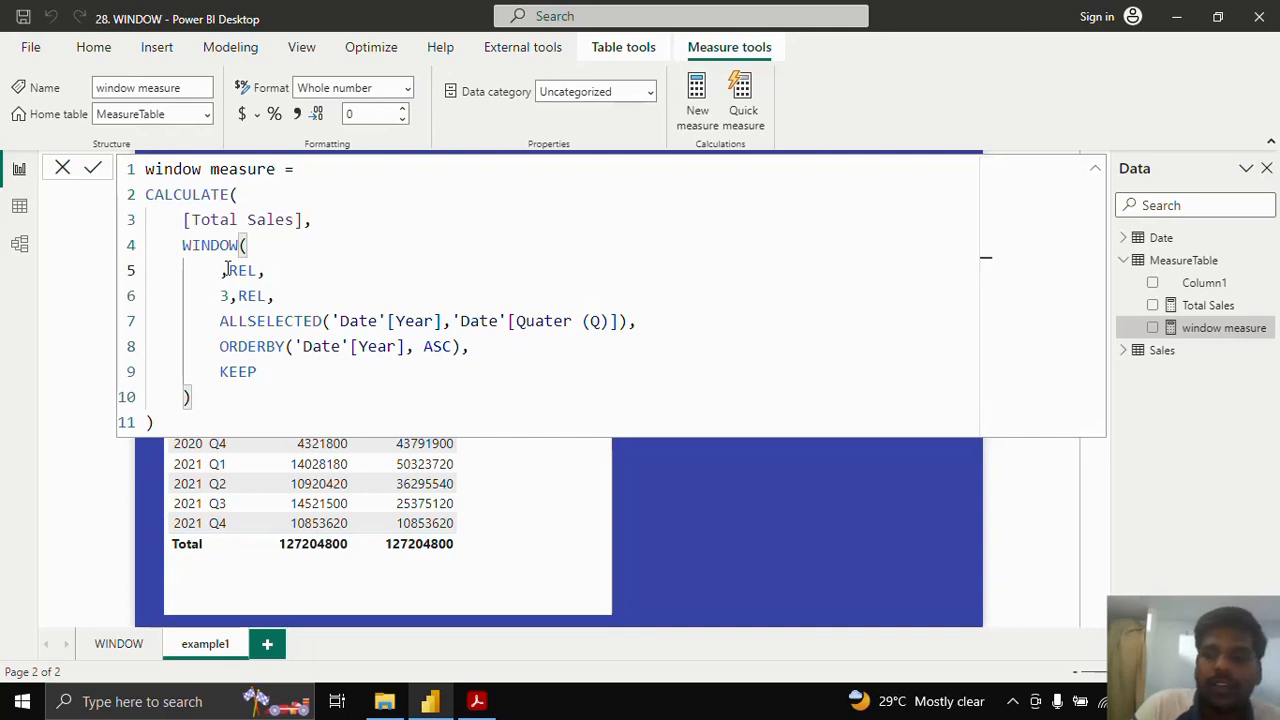
type("-2")
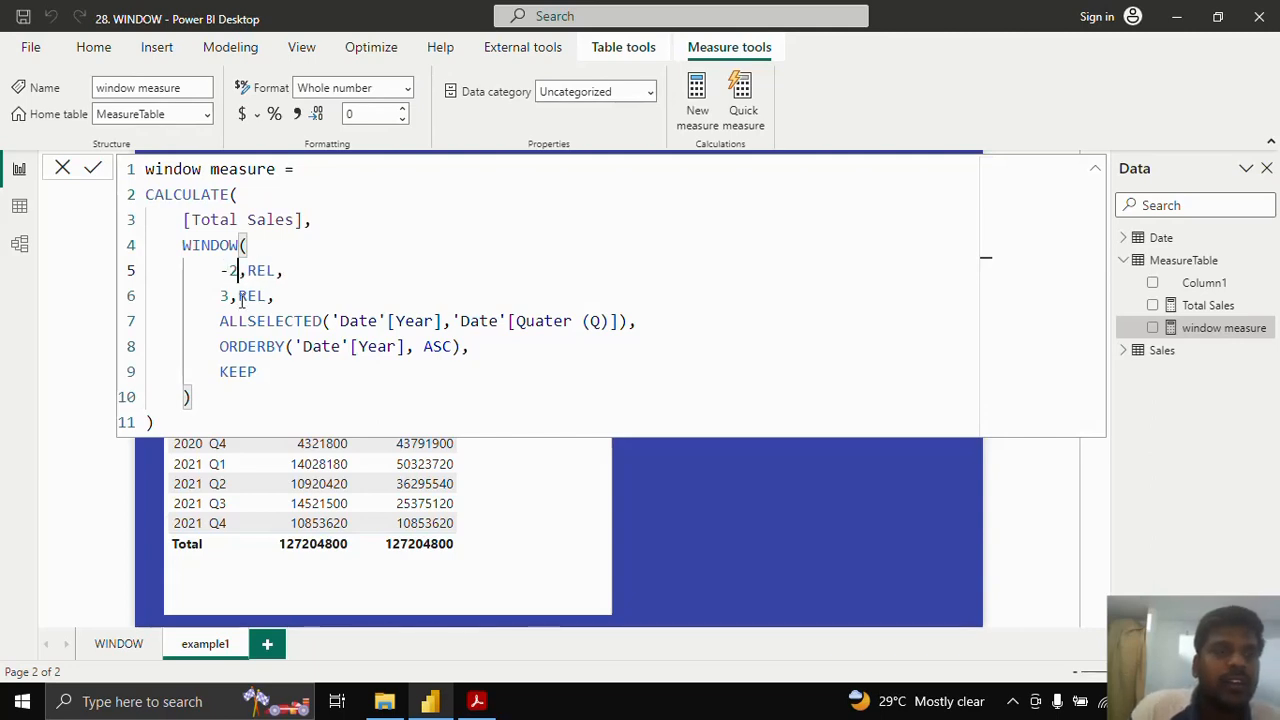
left_click(230, 296)
key("BackSpace")
type("0")
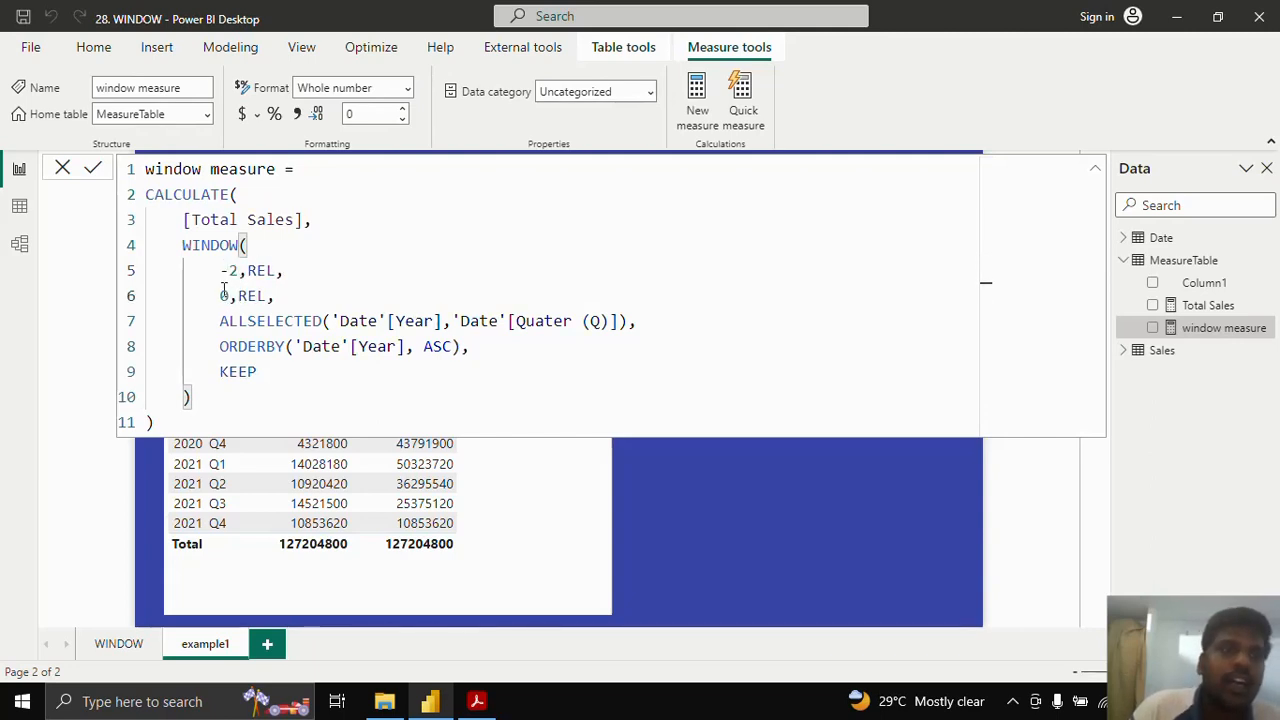
left_click(90, 172)
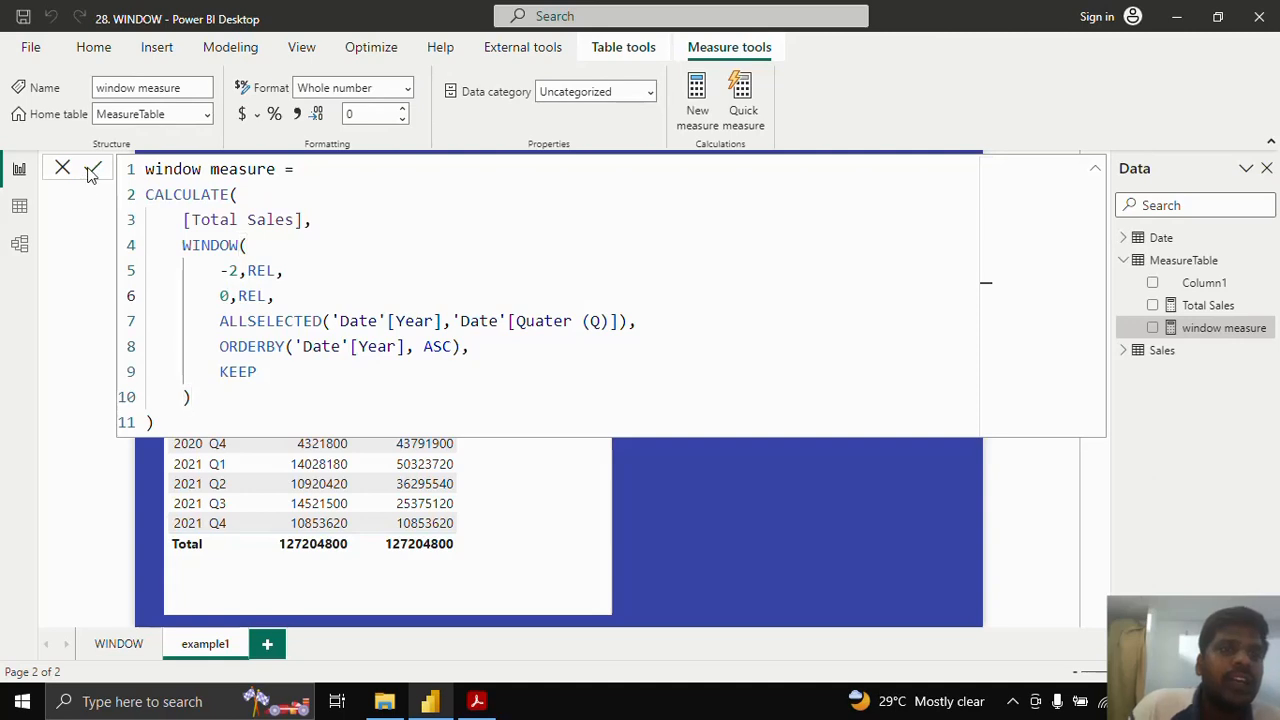
left_click(632, 482)
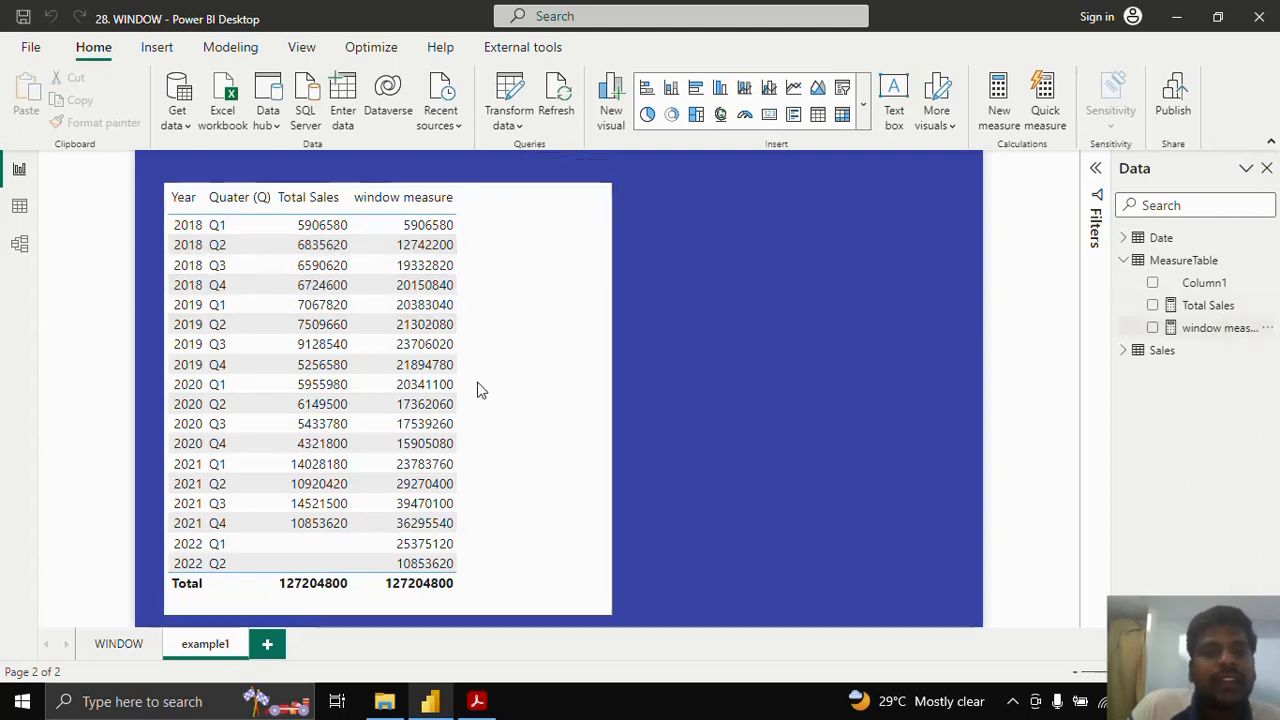
- Reopen window measure to review the window's start and end arguments, leaving the formula as it is
left_click(1220, 328)
left_click_drag(219, 271, 263, 287)
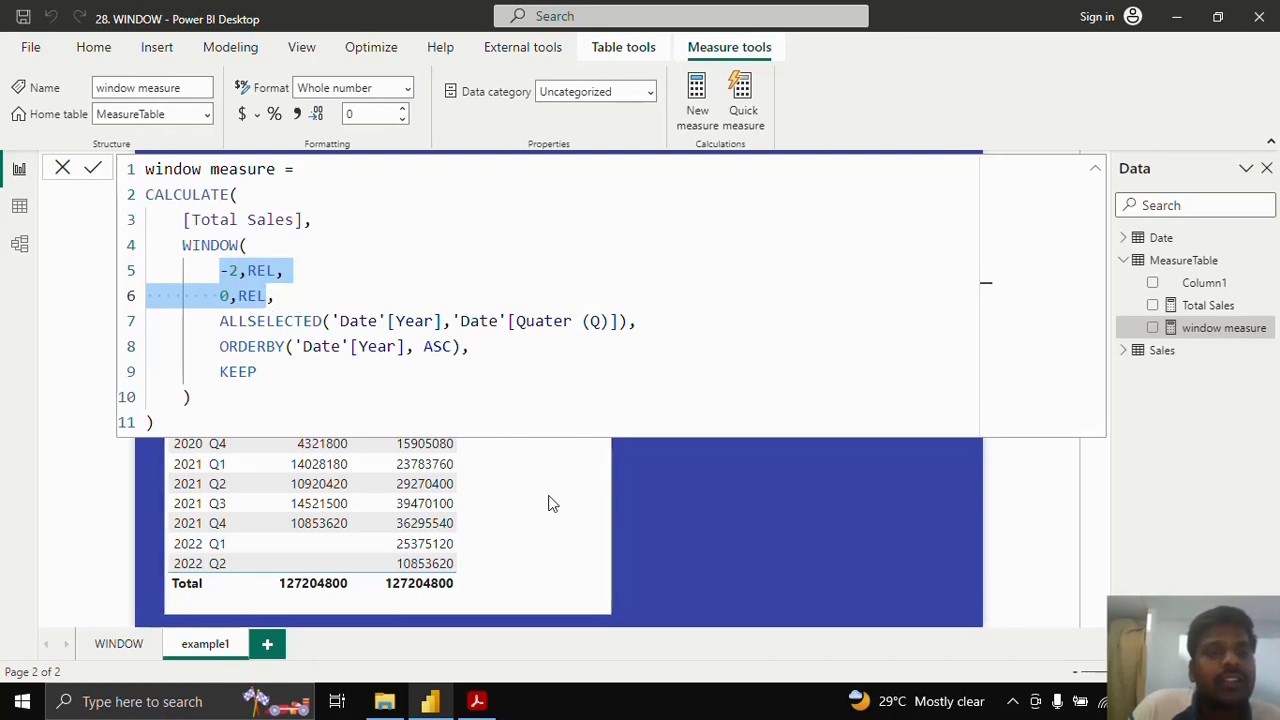
left_click(656, 504)
left_click(664, 488)
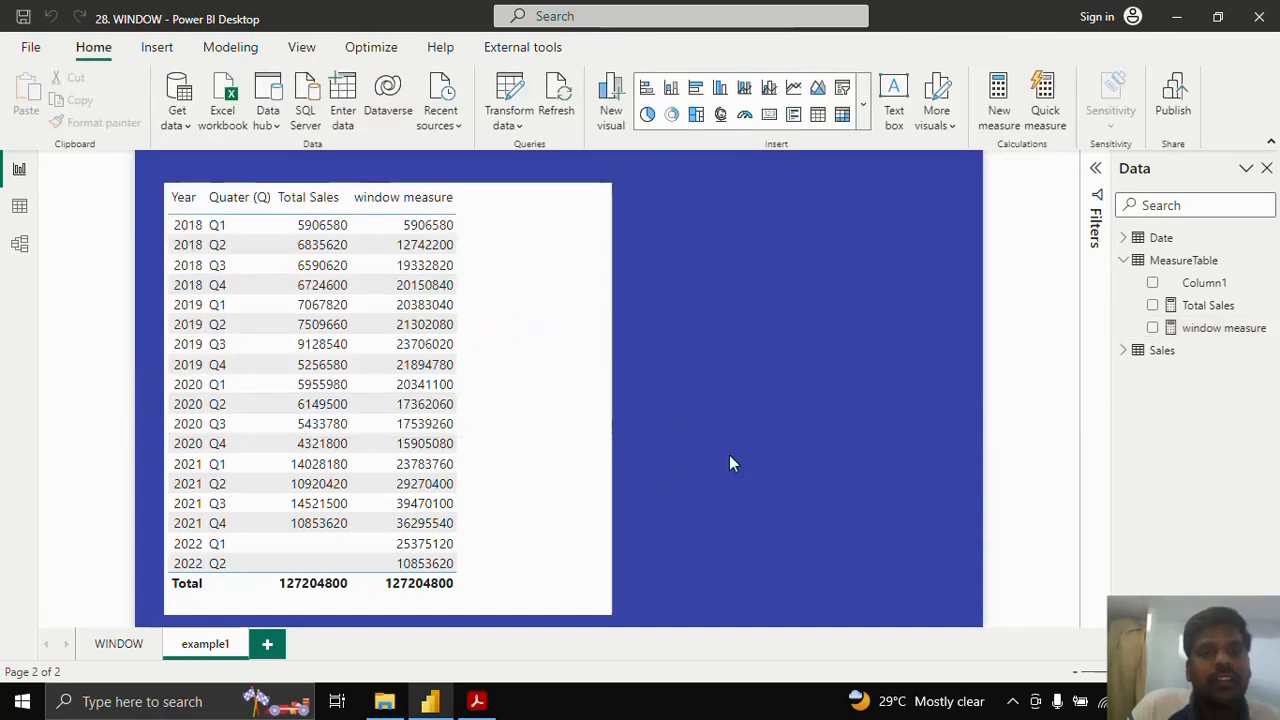